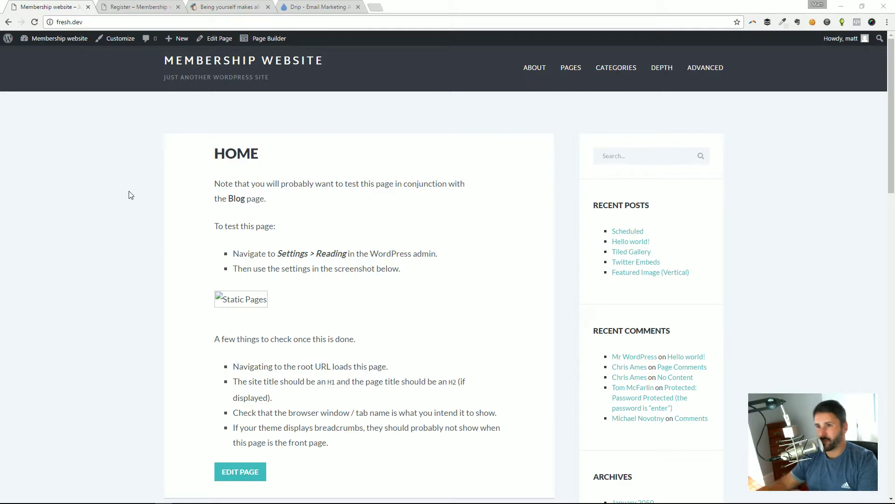
Step: Search the web for "the skool" in a new tab and look over The Skool's landing page at theskoolrocks.com
left_click(376, 7)
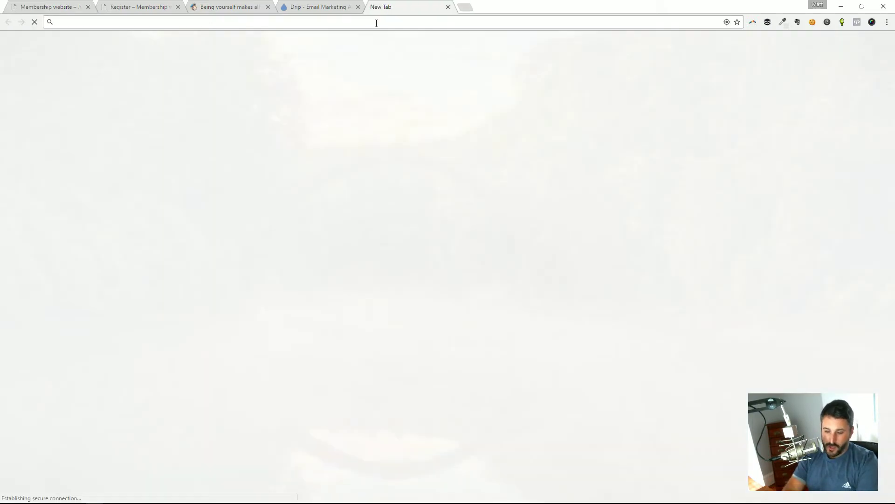
type("the skool")
key("Return")
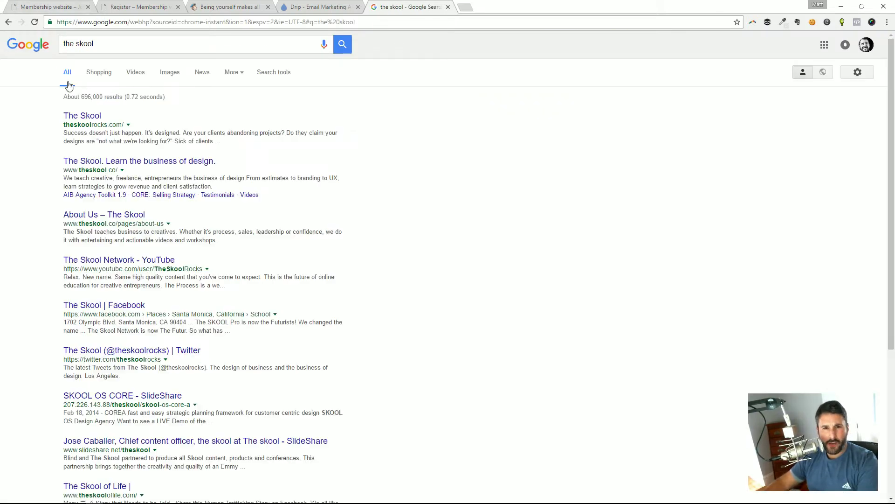
left_click(87, 117)
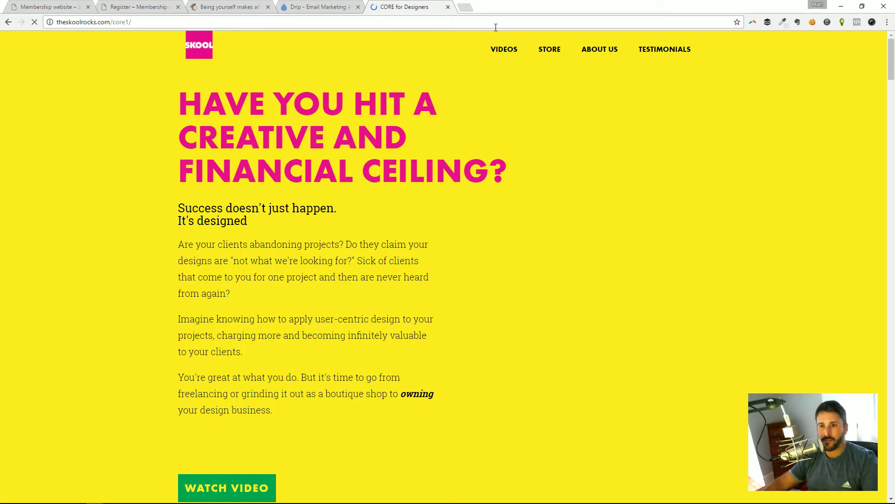
scroll(483, 136, "down", 20)
scroll(563, 173, "up", 2)
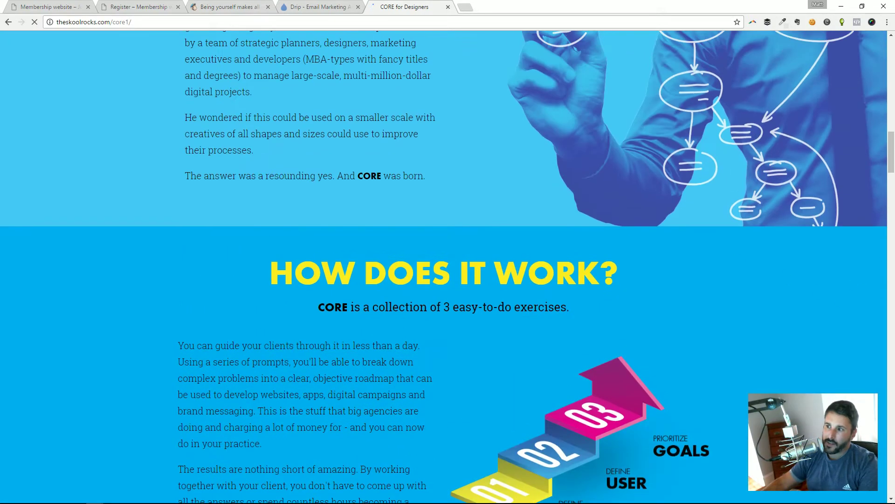
left_click_drag(891, 135, 873, 46)
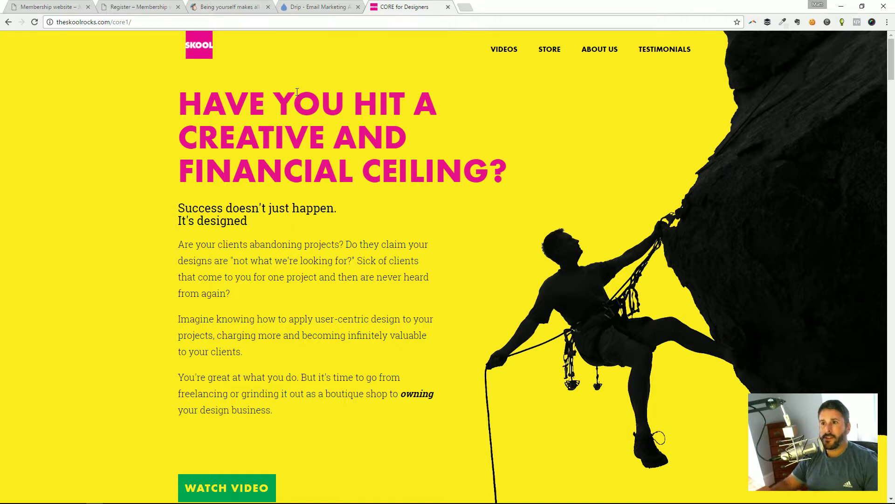
Step: Browse The Skool's store and open the AIB Agency Toolkit 1.9 product page
left_click(549, 54)
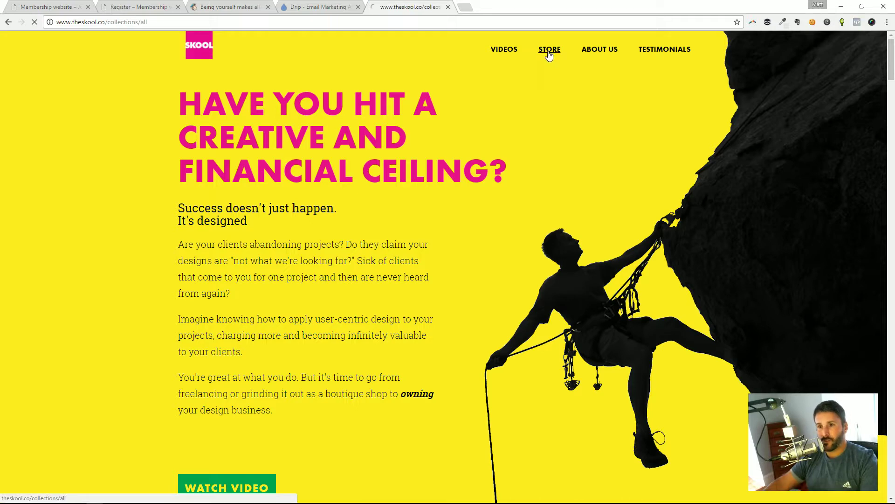
scroll(506, 206, "down", 3)
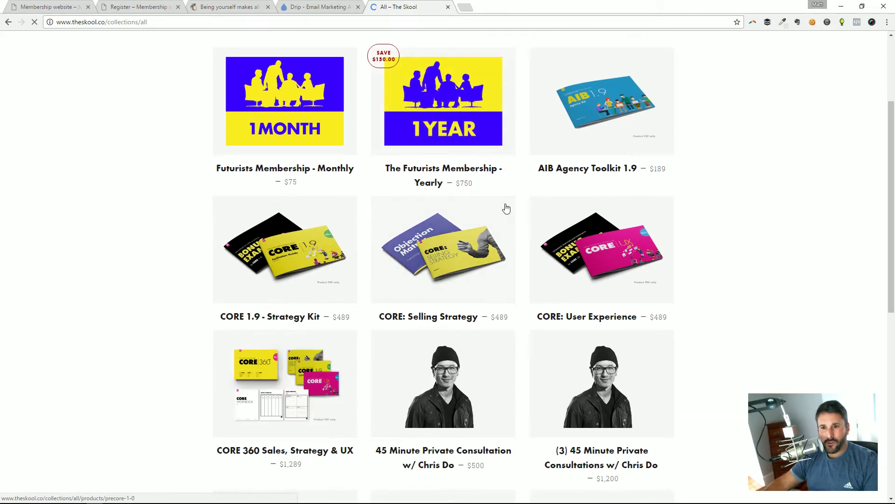
scroll(505, 210, "up", 2)
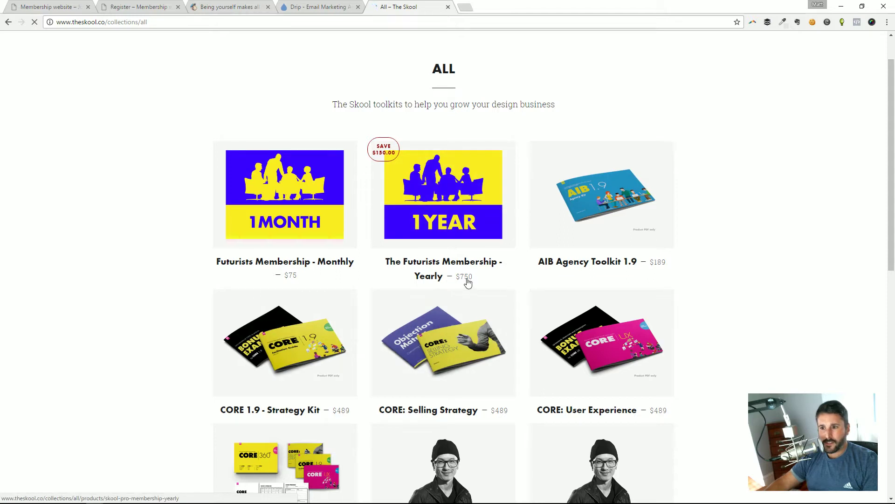
scroll(467, 275, "down", 1)
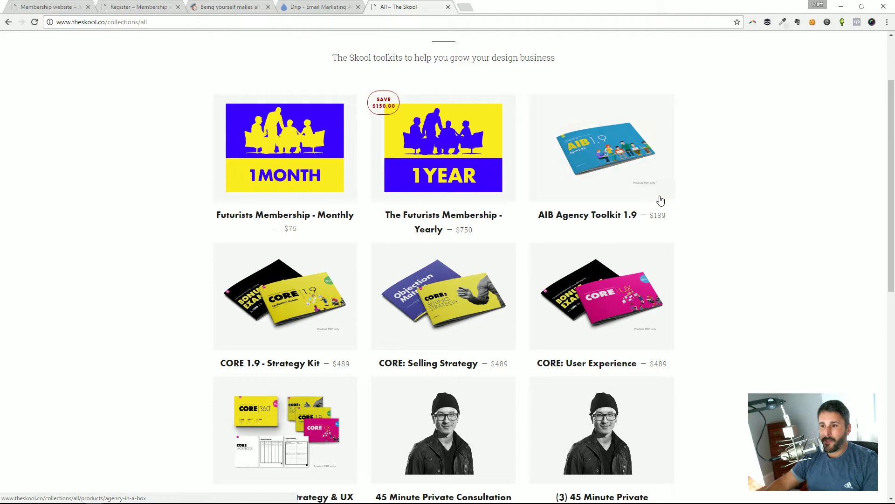
left_click(657, 216)
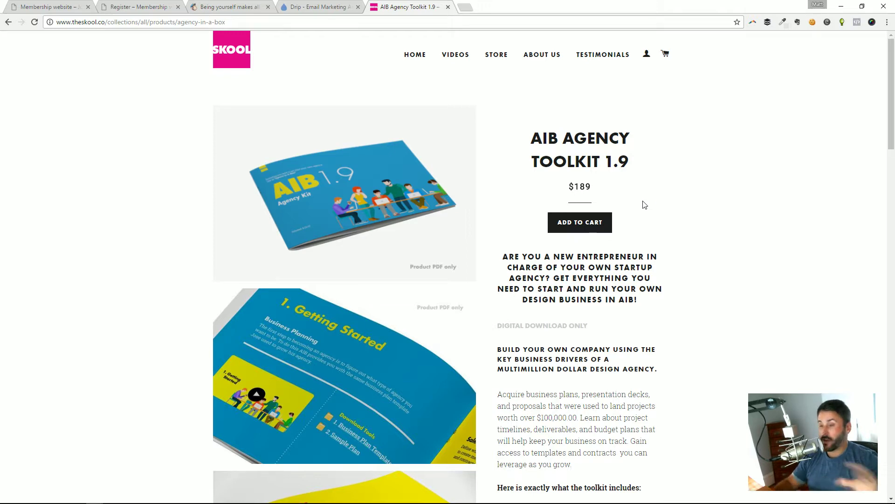
Step: Examine the AIB Agency Toolkit 1.9 product page, including its price, description and the full list of included files and videos
scroll(628, 205, "down", 2)
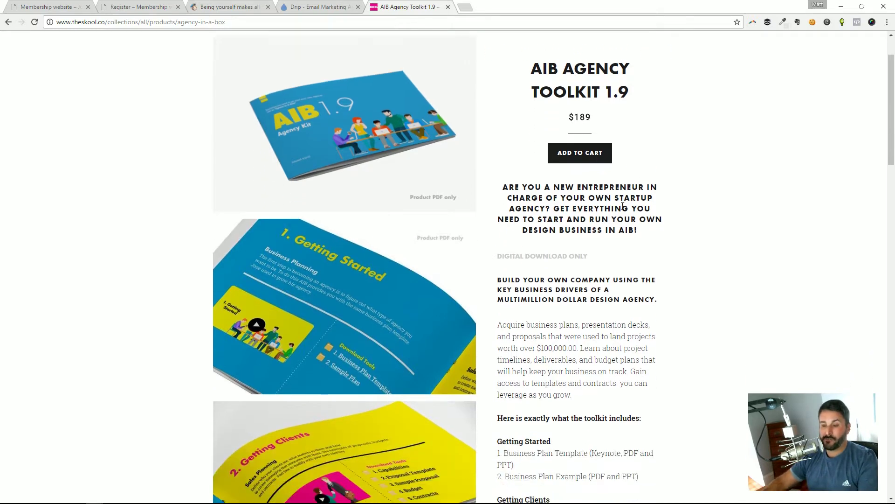
scroll(629, 220, "up", 2)
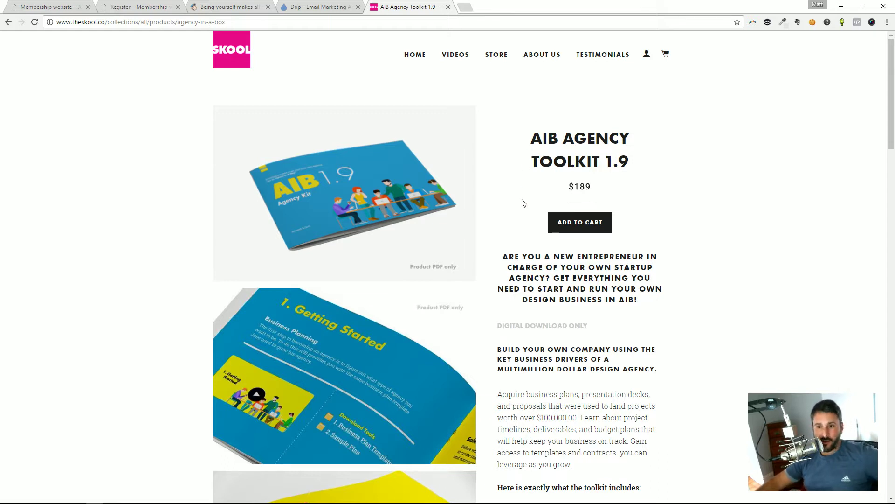
mouse_move(474, 229)
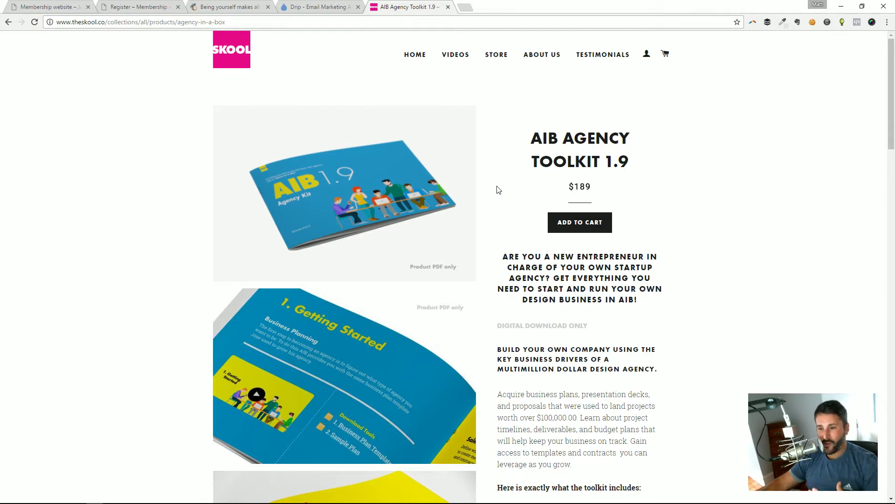
scroll(498, 188, "down", 3)
scroll(506, 189, "up", 3)
scroll(511, 188, "down", 7)
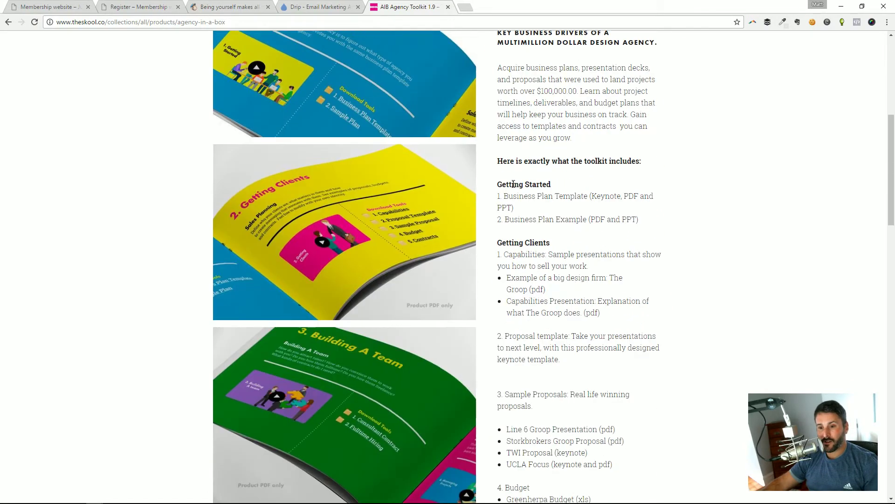
scroll(513, 184, "down", 15)
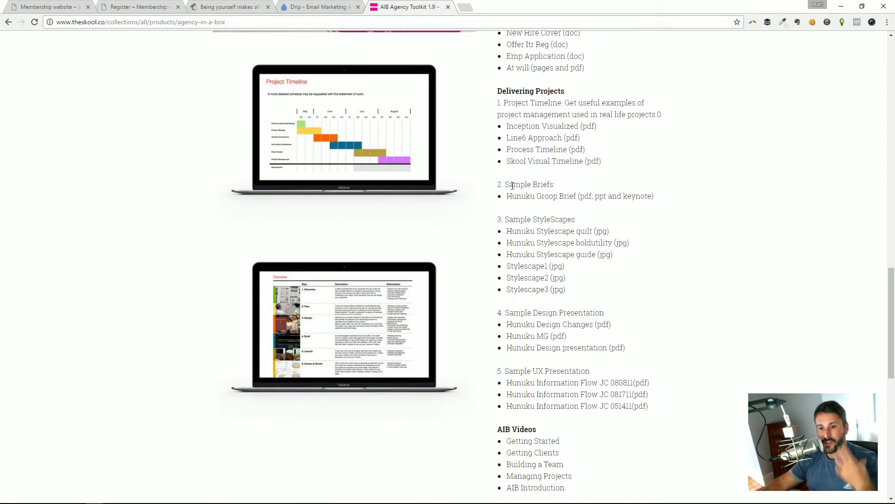
scroll(513, 185, "down", 7)
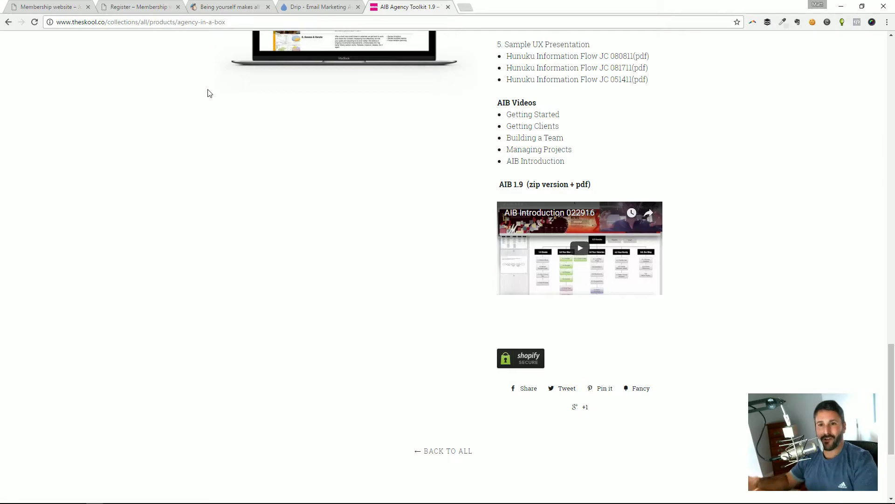
scroll(211, 92, "up", 3)
scroll(211, 93, "up", 15)
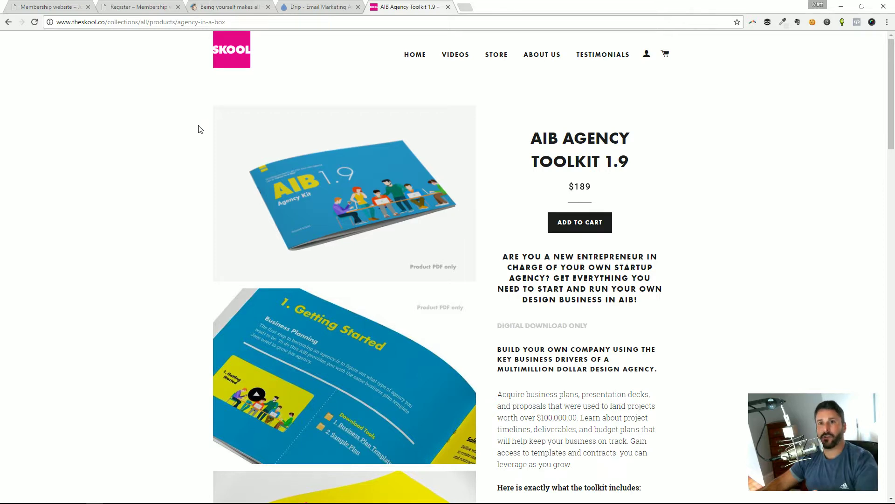
Step: Return to the membership website's home page and look over its layout
left_click(51, 7)
scroll(261, 191, "down", 2)
scroll(258, 191, "up", 2)
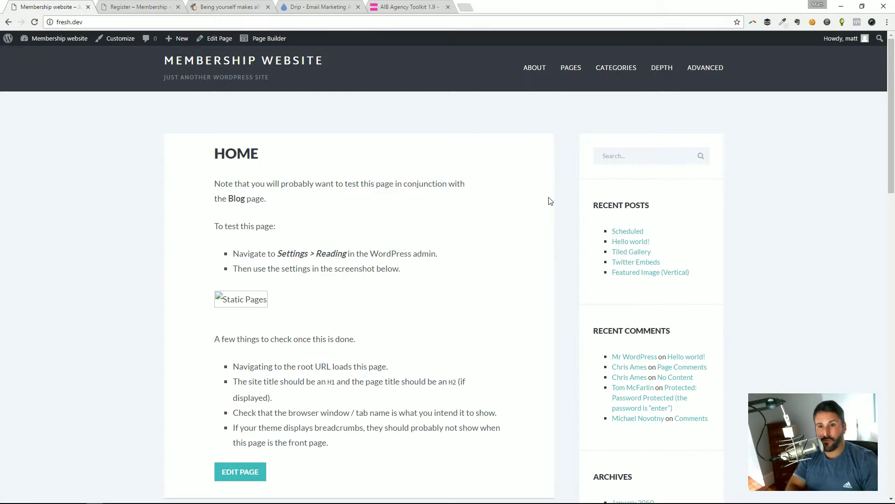
Step: Open the Baton theme's page on wordpress.org in a new tab and preview the theme with the preview sidebar collapsed
key("ctrl+t")
type("wordpress.org/themes/")
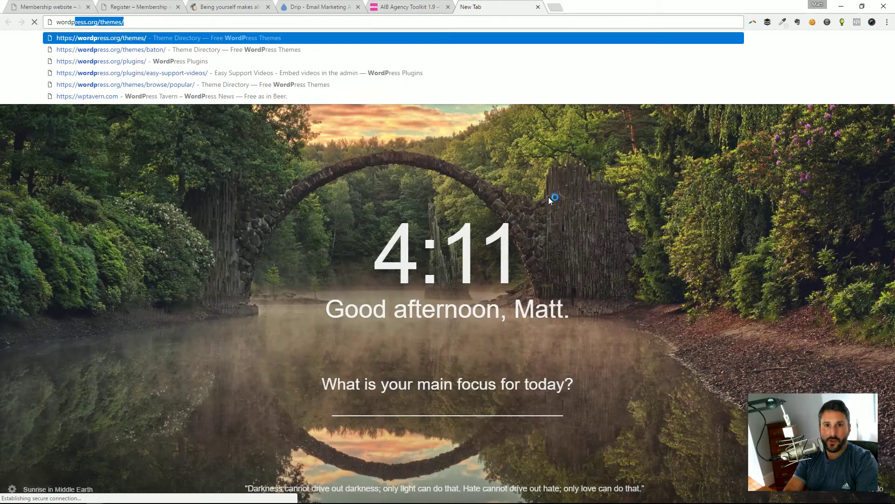
key("Return")
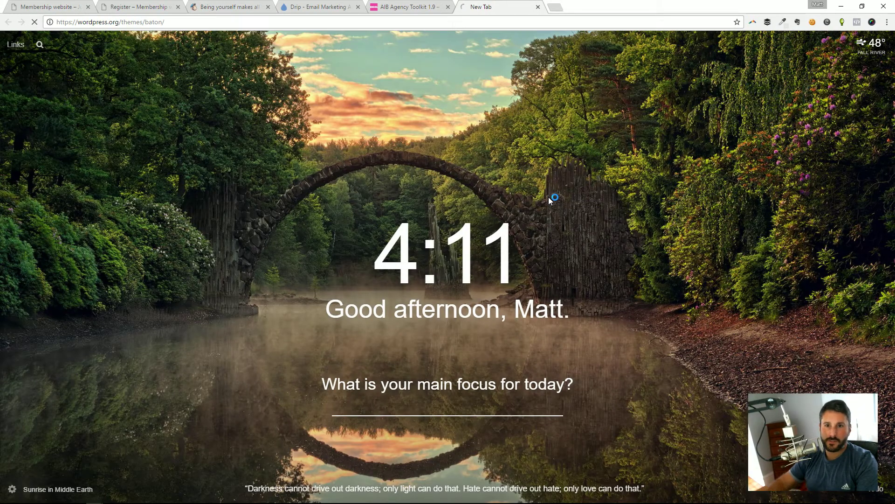
scroll(402, 301, "down", 2)
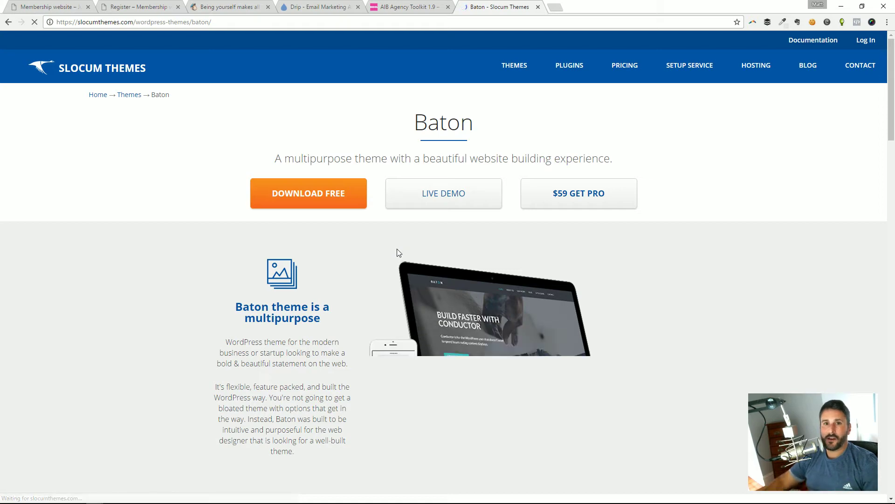
left_click(8, 23)
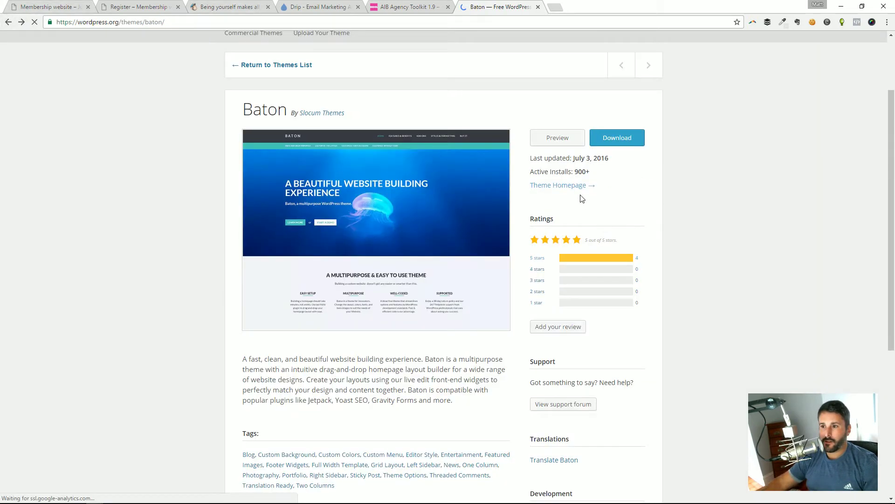
left_click(557, 140)
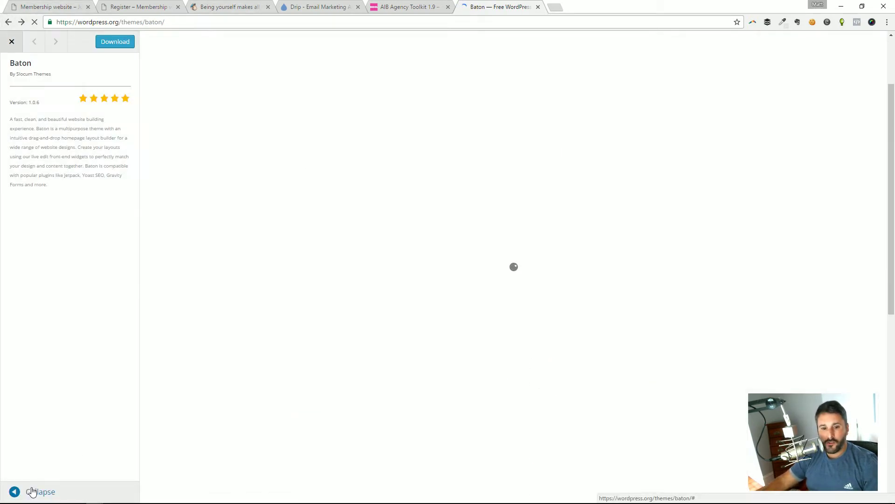
left_click(13, 490)
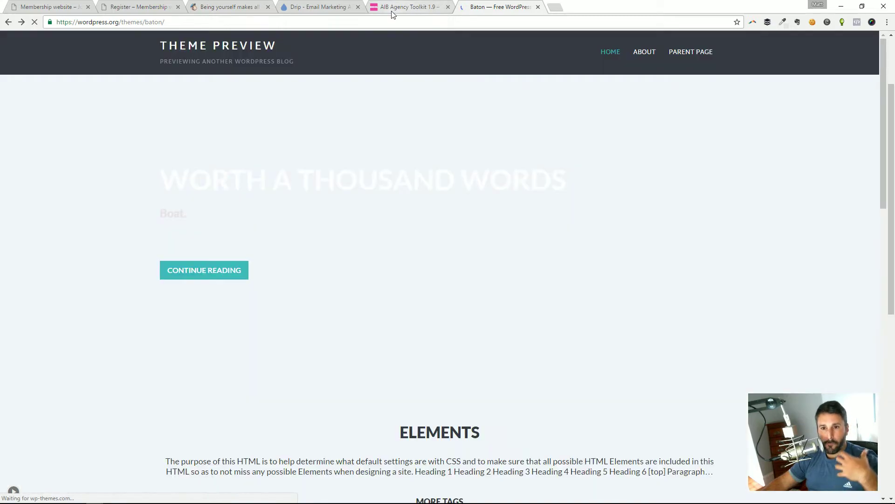
Step: Examine the Baton preview's home page layout, from the hero section through the content blocks to the recent news
scroll(331, 200, "down", 1)
scroll(330, 199, "down", 15)
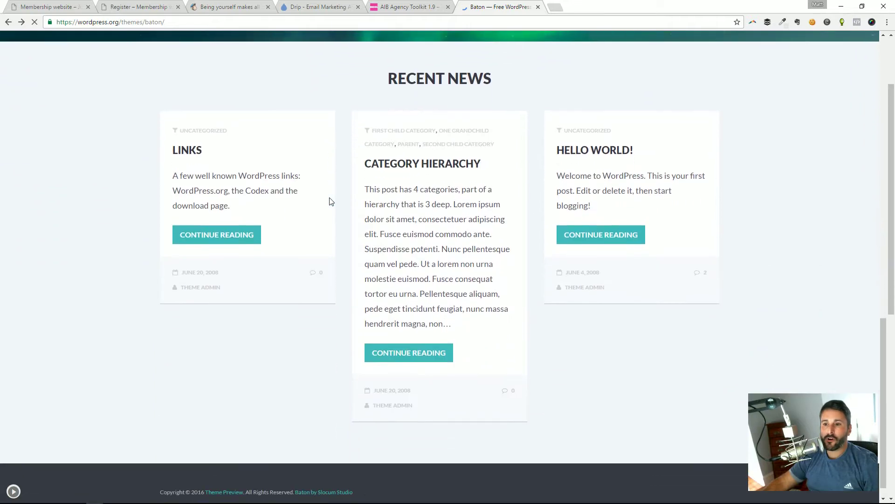
scroll(331, 202, "up", 15)
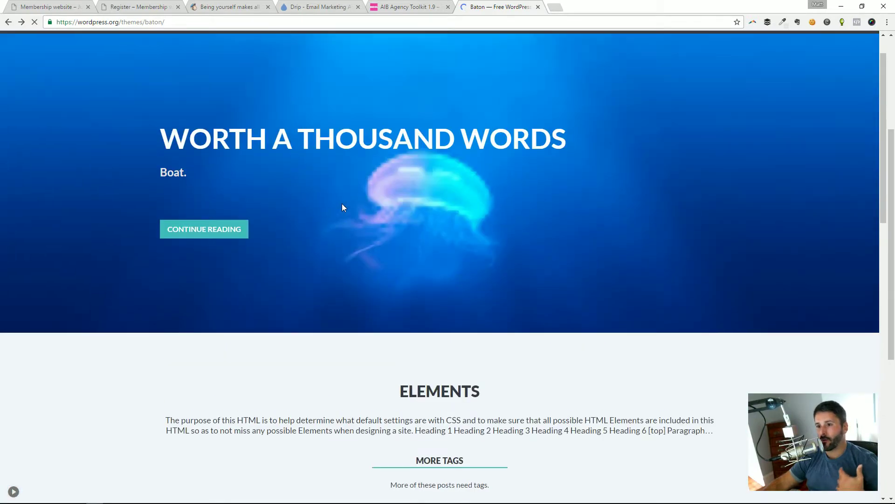
scroll(342, 204, "up", 1)
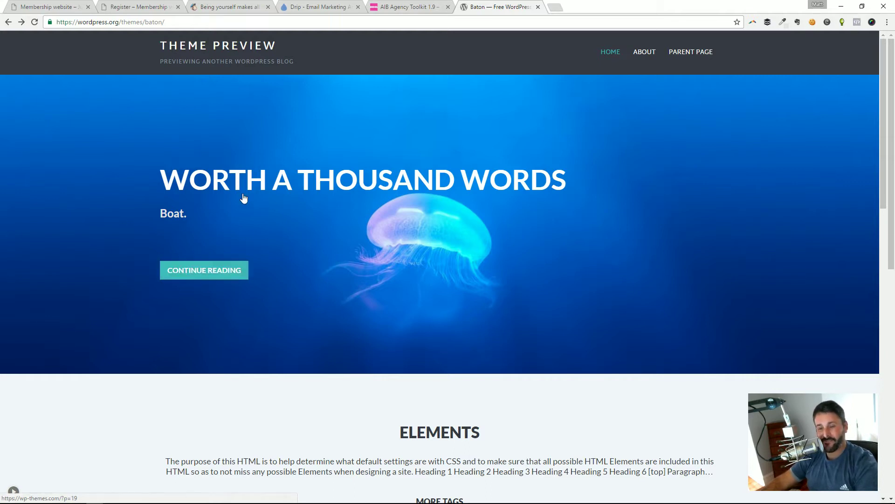
scroll(278, 247, "down", 1)
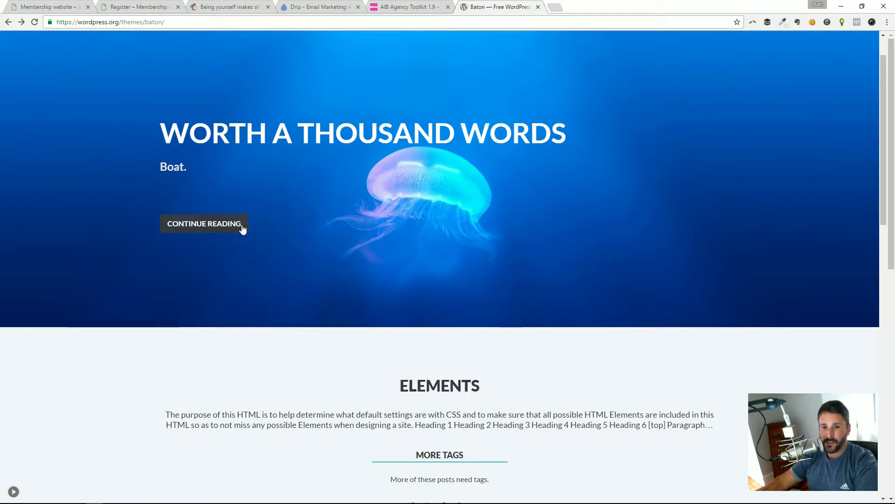
scroll(326, 259, "down", 4)
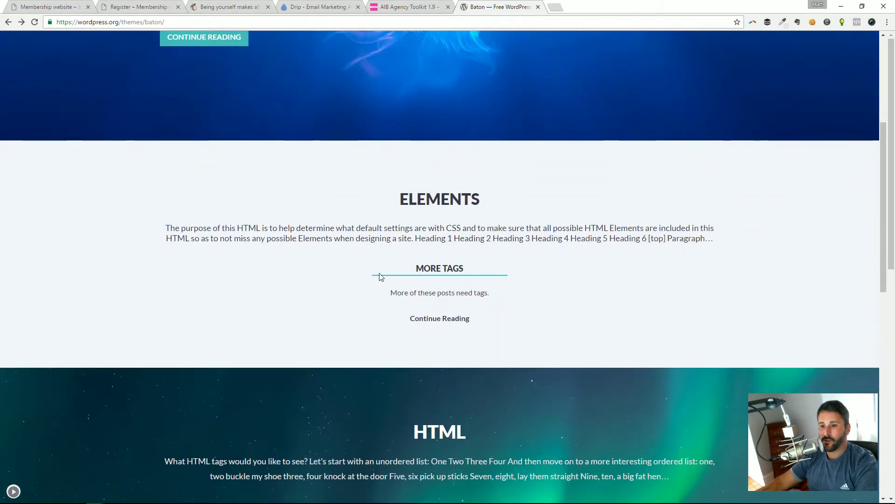
scroll(615, 287, "down", 4)
scroll(606, 285, "up", 3)
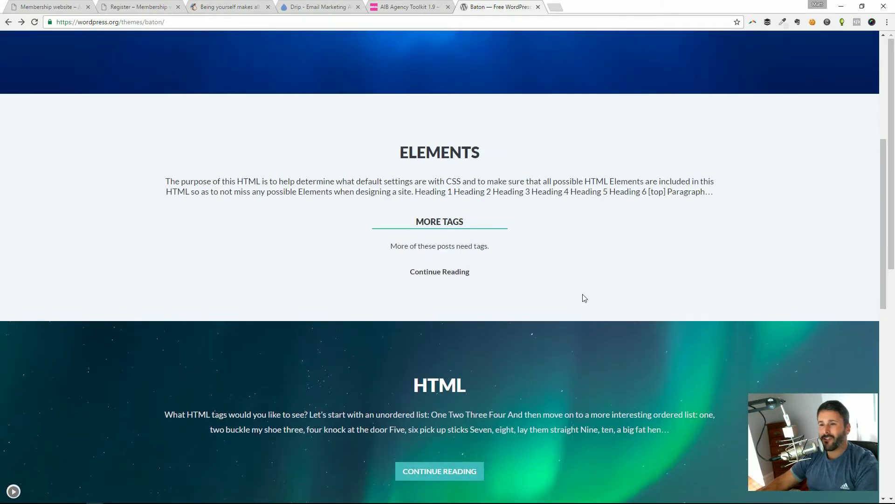
scroll(419, 257, "down", 2)
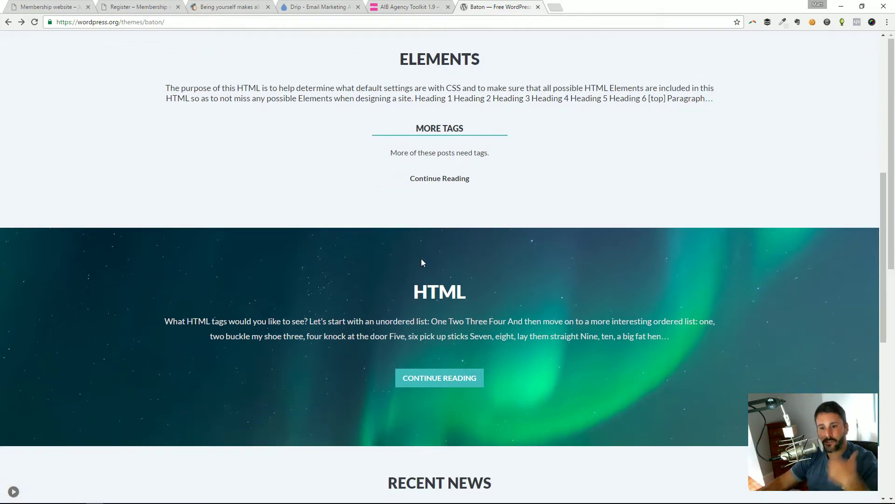
scroll(422, 259, "down", 7)
scroll(513, 210, "up", 4)
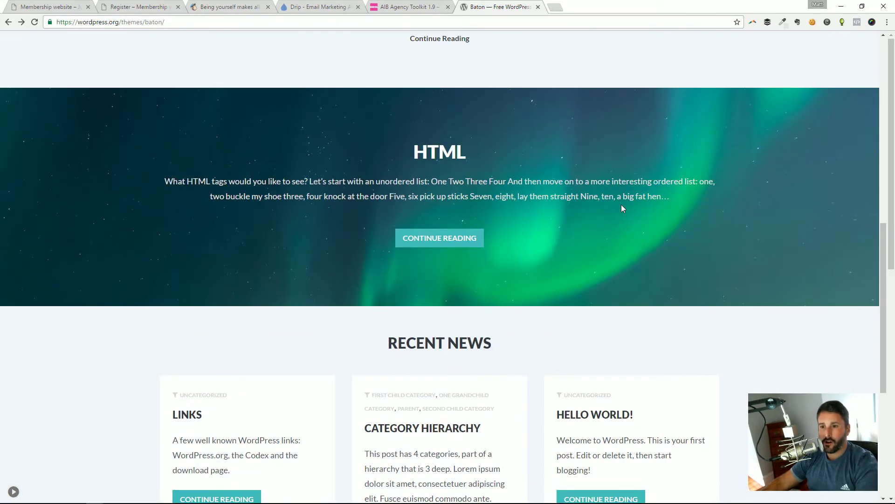
scroll(619, 229, "down", 5)
scroll(337, 310, "up", 8)
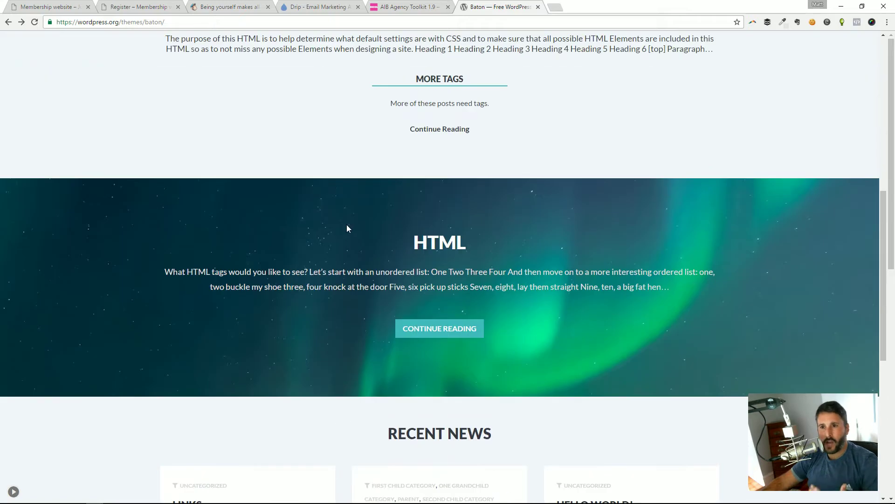
left_click(18, 489)
Step: Return to the membership website and load thetraderisk.com in a new tab
left_click(44, 7)
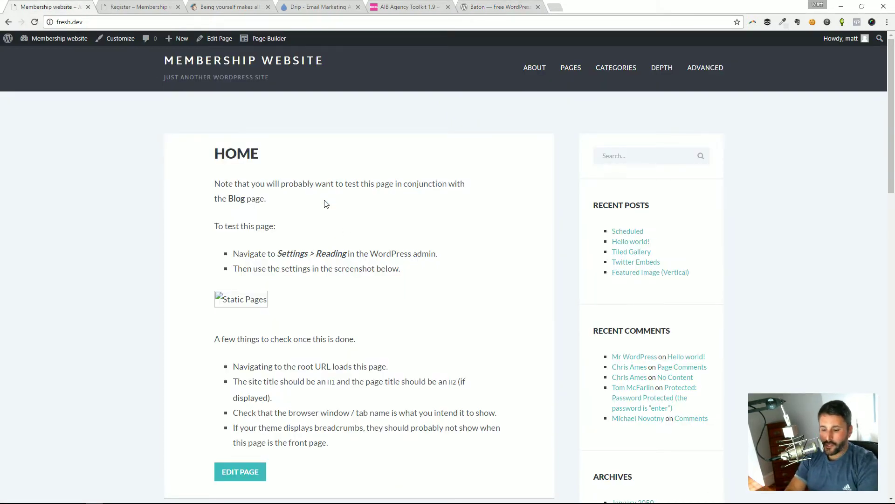
key("ctrl+t")
type("thetrader")
key("Return")
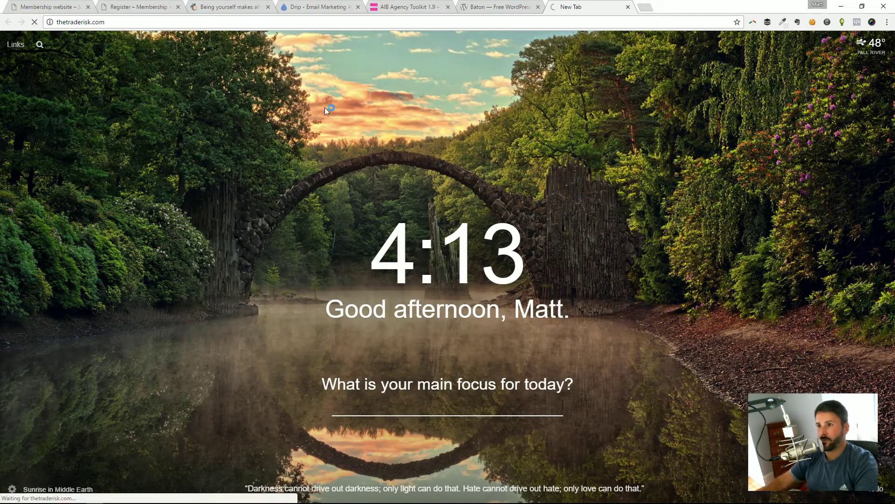
Step: Move The Trade Risk's tab beside the membership website's tabs and look over its home page
left_click_drag(569, 6, 205, 9)
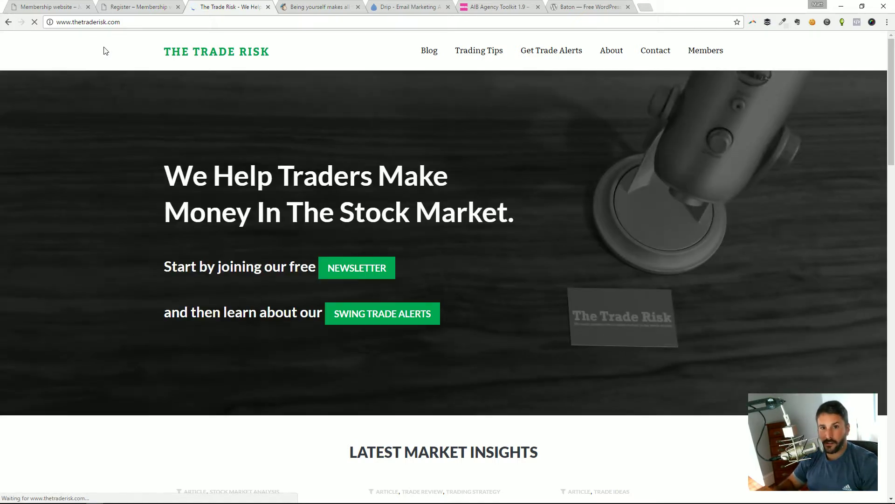
scroll(352, 162, "down", 1)
scroll(353, 162, "up", 1)
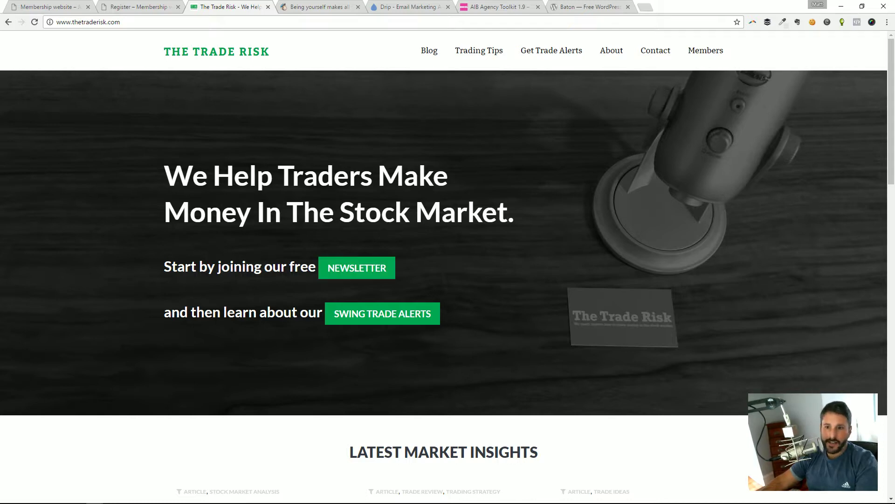
Step: Open the membership website's home page in the Customizer and preview it at full width before restoring the controls
left_click(38, 5)
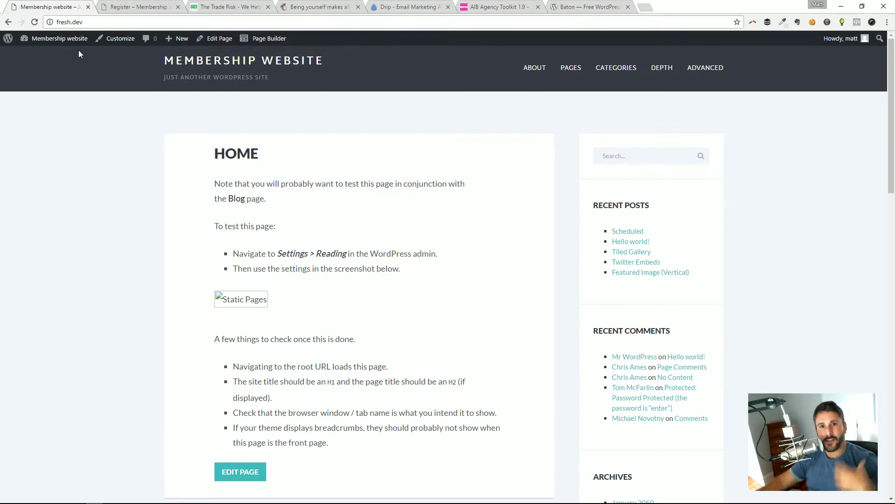
left_click(104, 40)
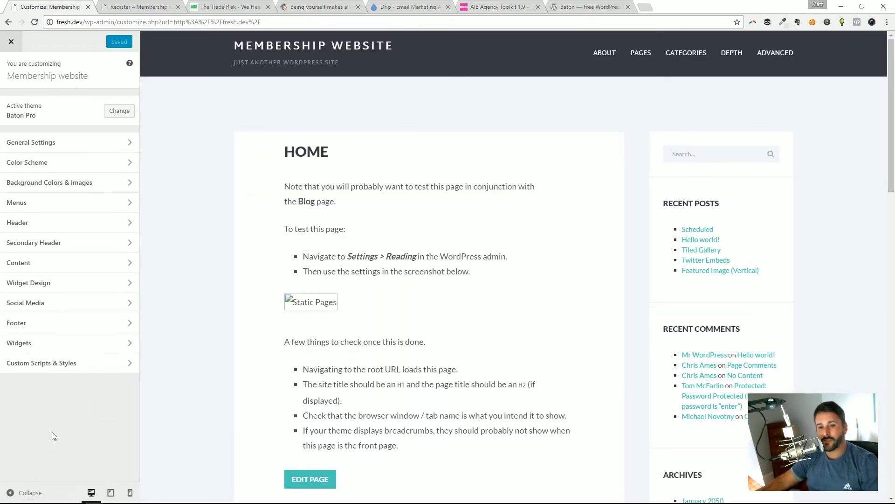
left_click(10, 492)
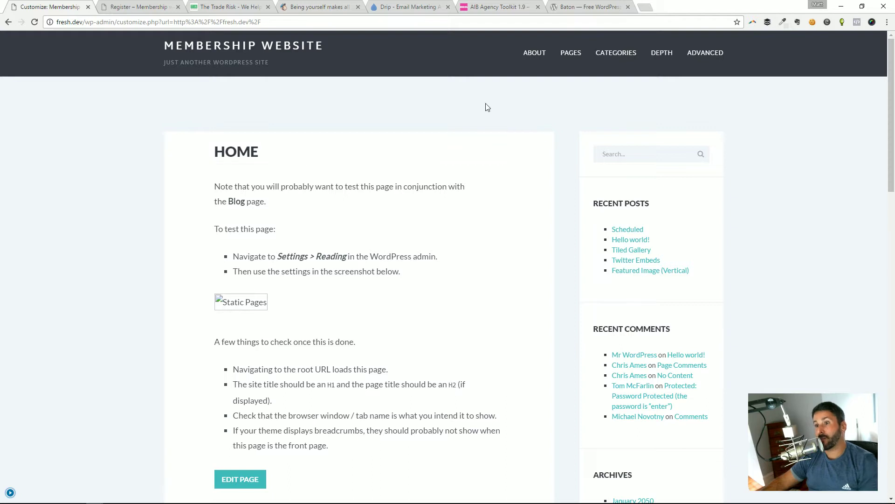
left_click(10, 492)
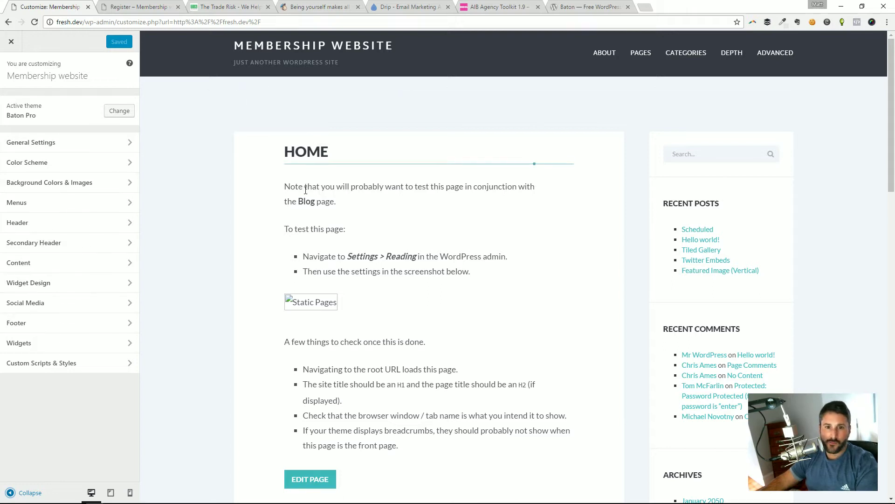
Step: Add a Note Widget to the Front Page widget area and set its display layout to Baton Hero 1
left_click(47, 343)
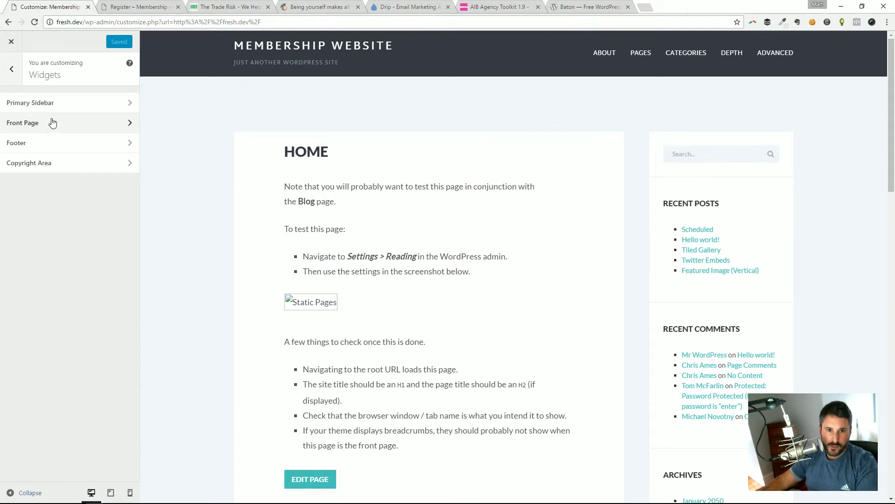
left_click(51, 122)
left_click(119, 152)
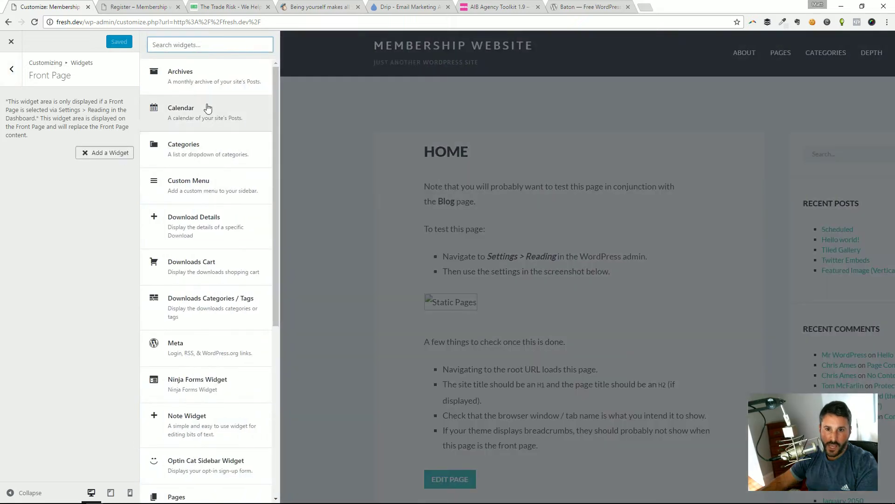
left_click(205, 422)
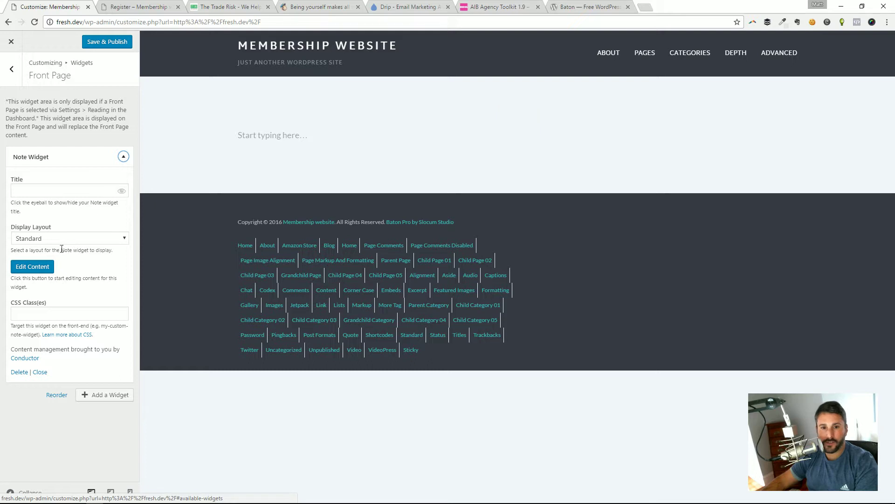
left_click(86, 240)
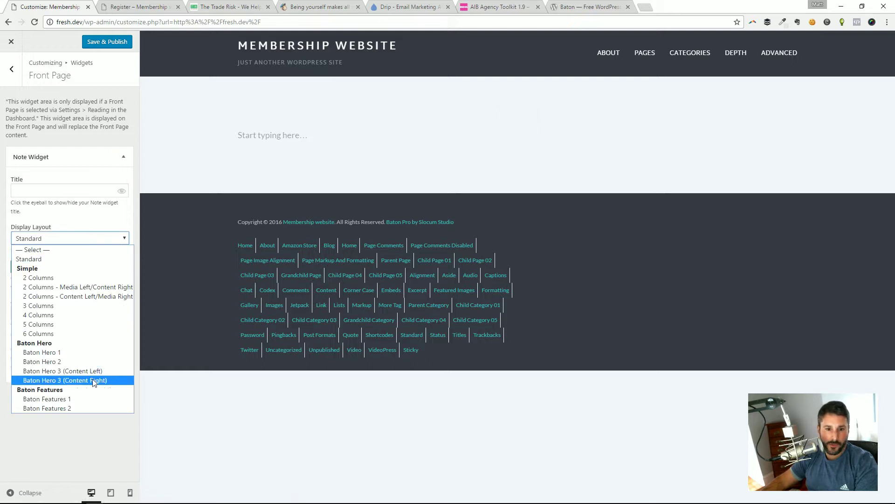
left_click(89, 353)
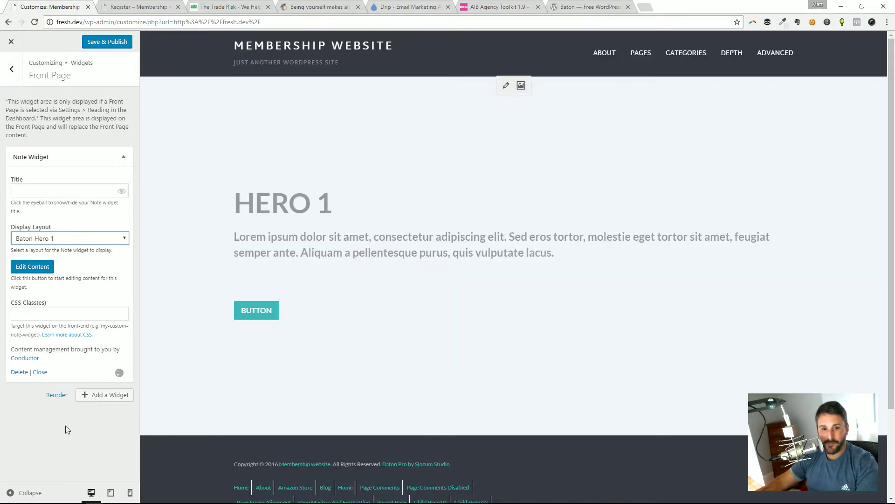
Step: Replace the hero heading with "WE HELP TRADERS MAKE MONEY IN THE STOCK MARKET", as on The Trade Risk, and publish the change
left_click(12, 494)
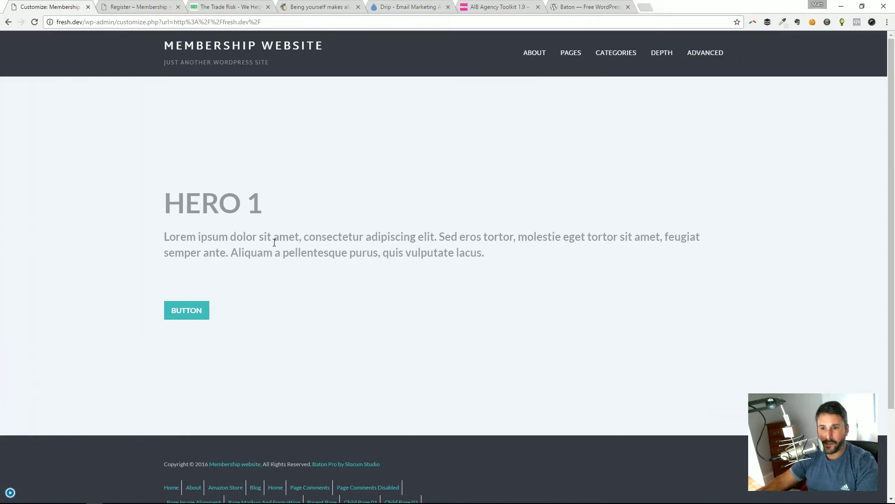
left_click(203, 207)
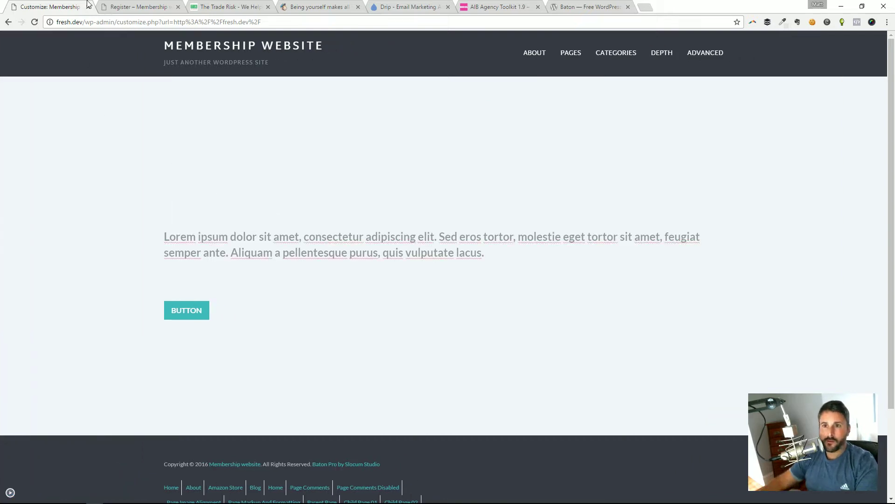
left_click(225, 6)
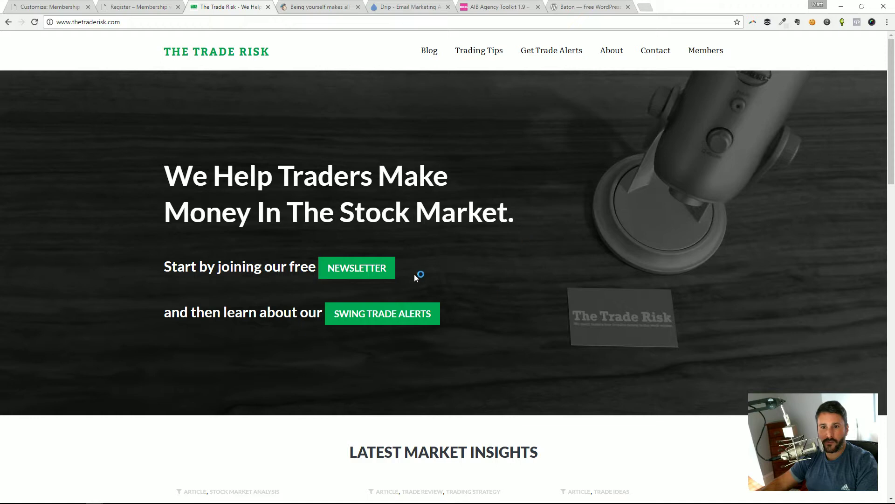
left_click(52, 7)
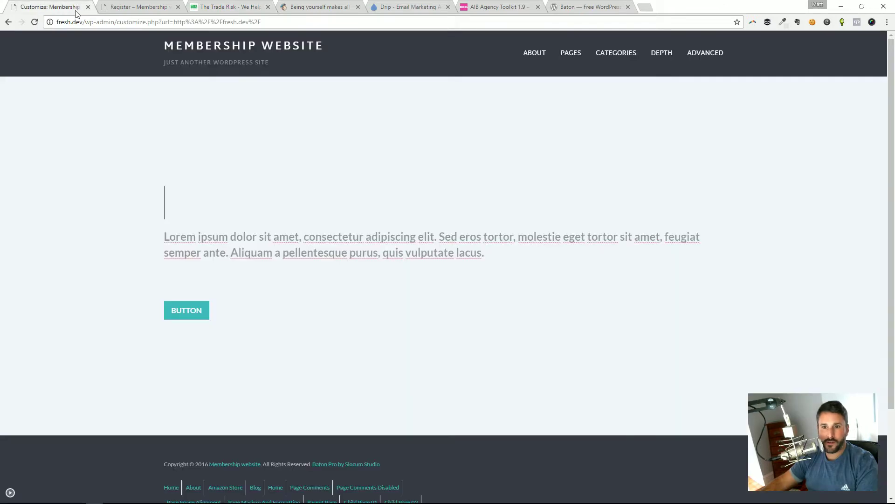
type("WE HELP TRADES")
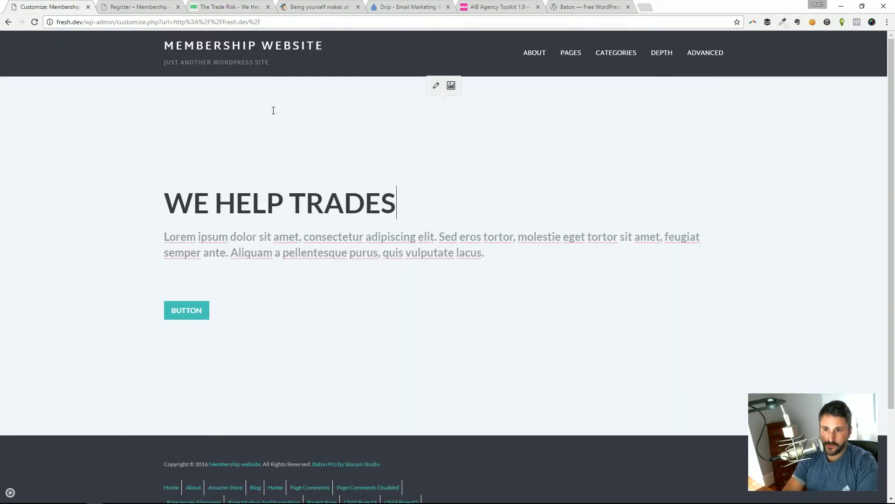
key("BackSpace")
type("RS MAKE ")
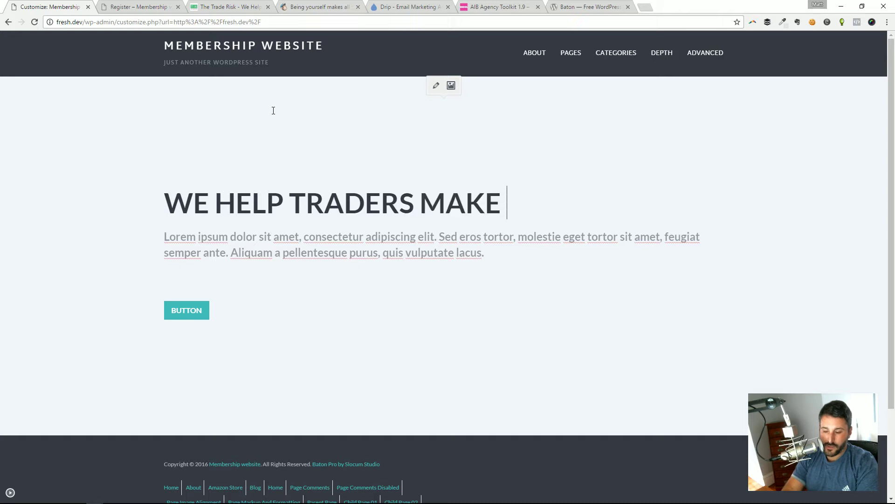
type("MONEY IN THE STOCK MARKET")
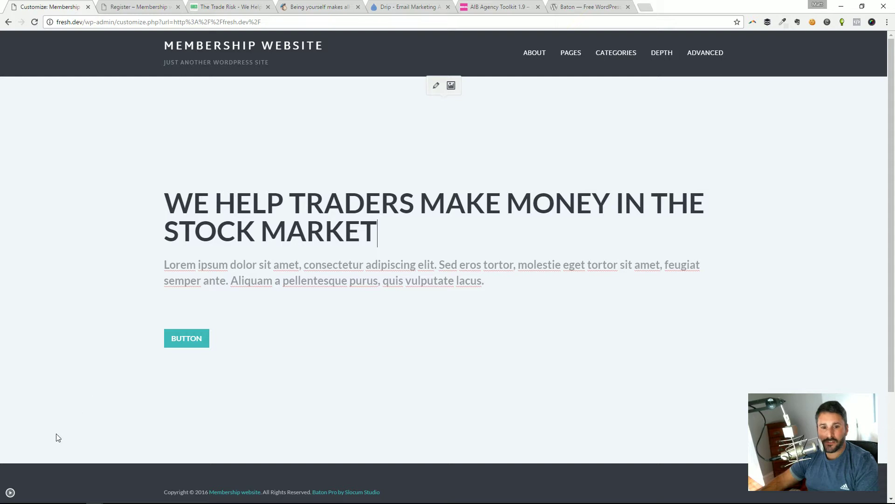
left_click(10, 492)
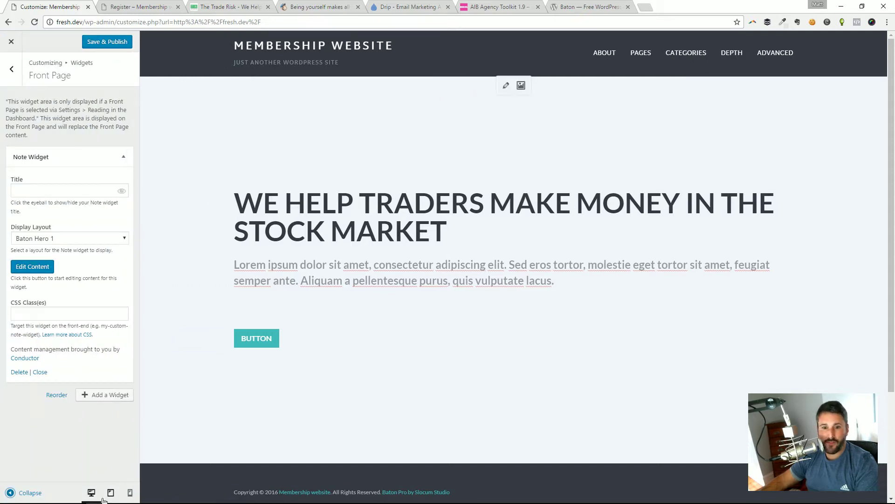
left_click(107, 41)
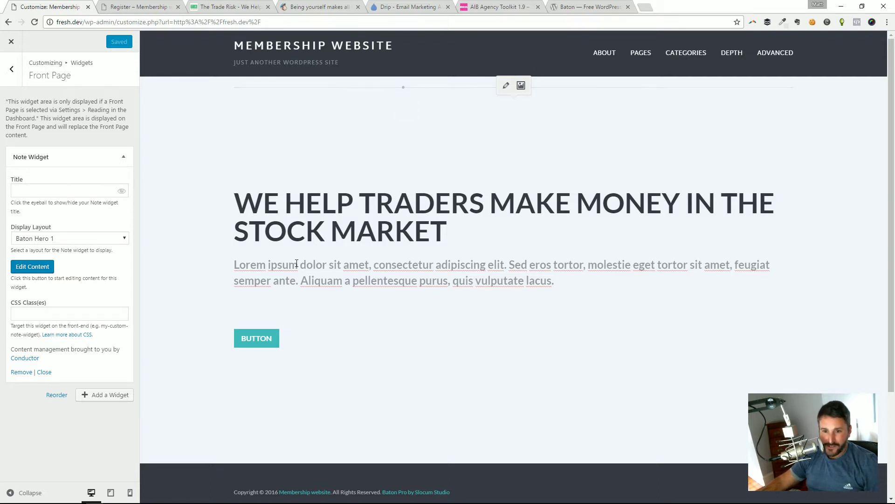
Step: Examine the heading-level and format options available for the hero heading
left_click_drag(447, 233, 263, 206)
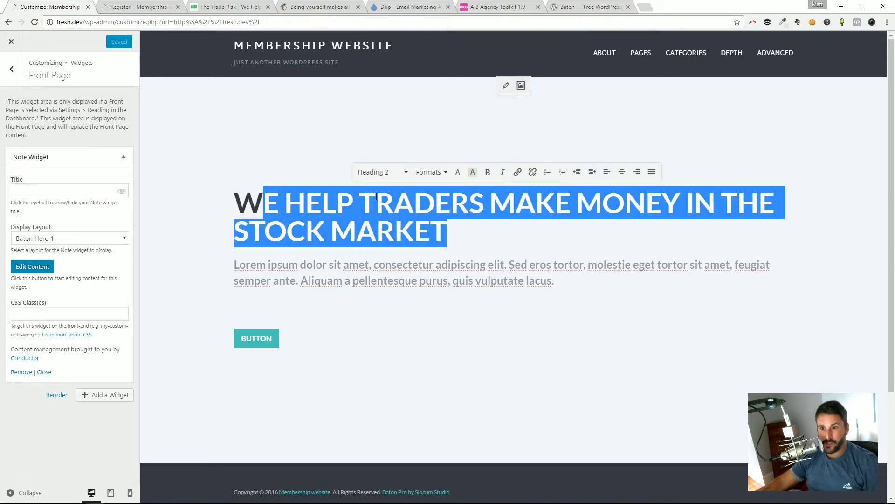
left_click(380, 172)
left_click(440, 246)
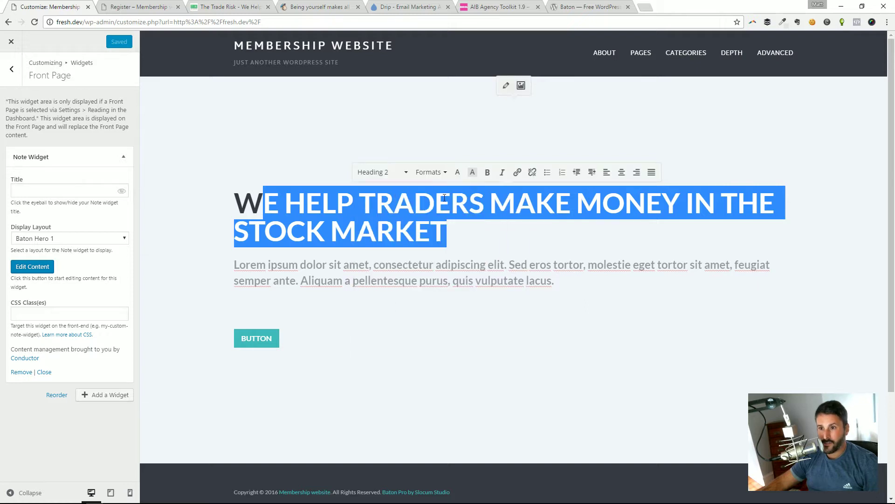
left_click(428, 172)
left_click(333, 240)
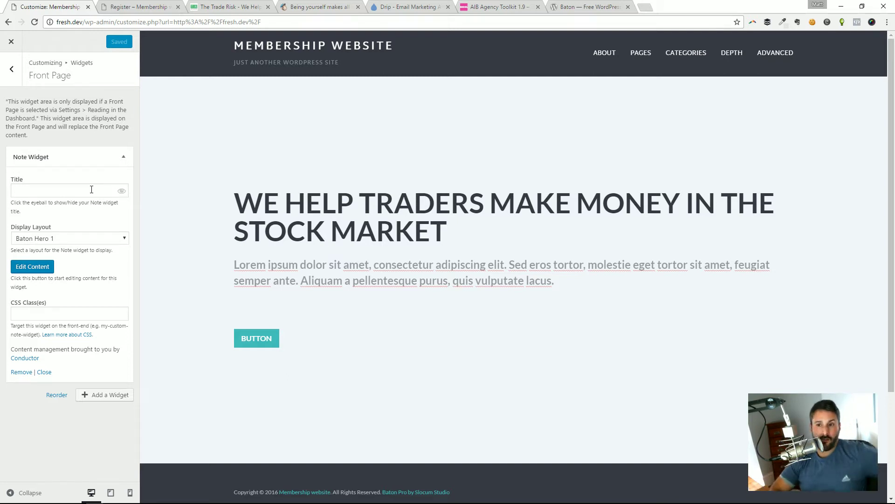
Step: Collapse the Note Widget's settings and delete the lorem ipsum paragraph beneath the hero heading
left_click(122, 158)
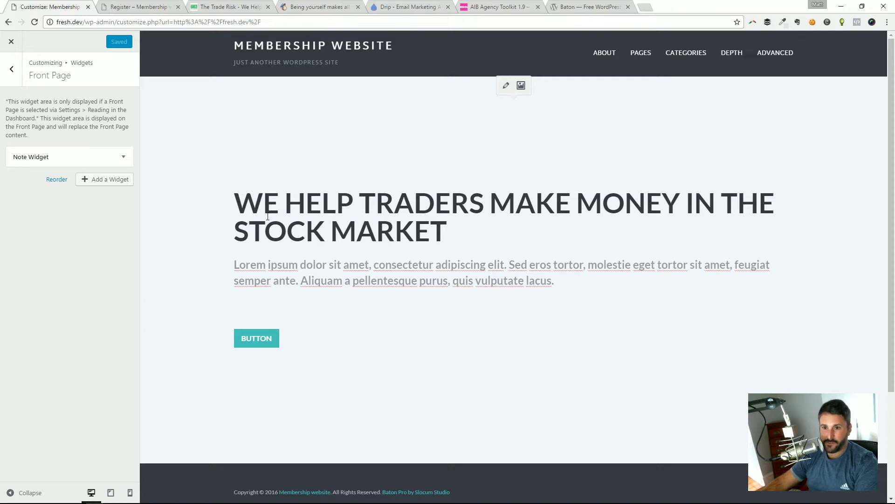
triple_click(369, 279)
key("BackSpace")
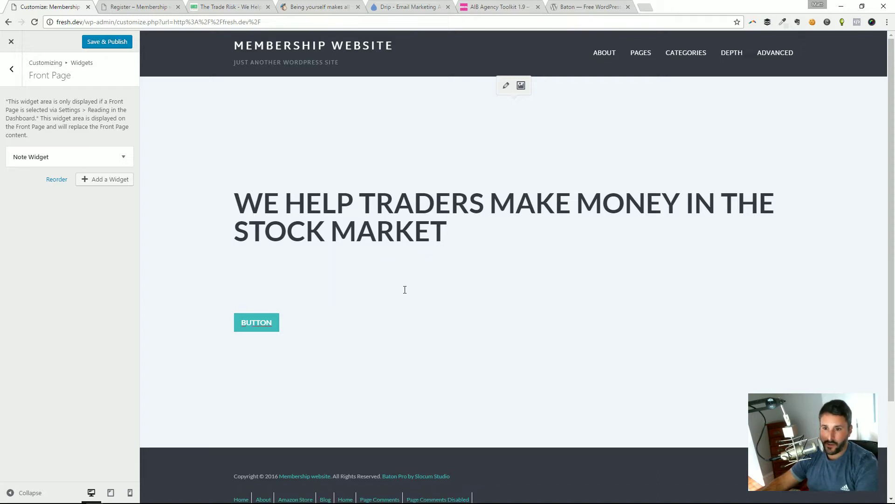
key("BackSpace")
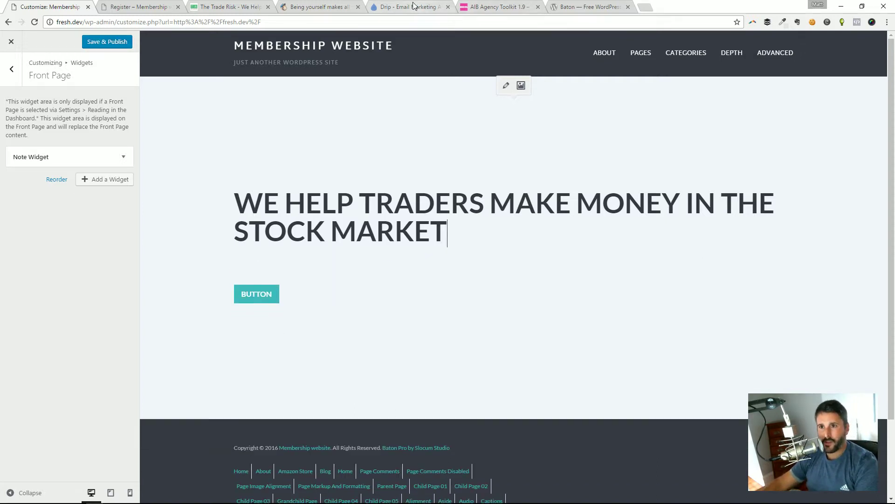
Step: Check The Trade Risk's hero section for reference and replace the hero's placeholder button with the text "Register now"
left_click(215, 6)
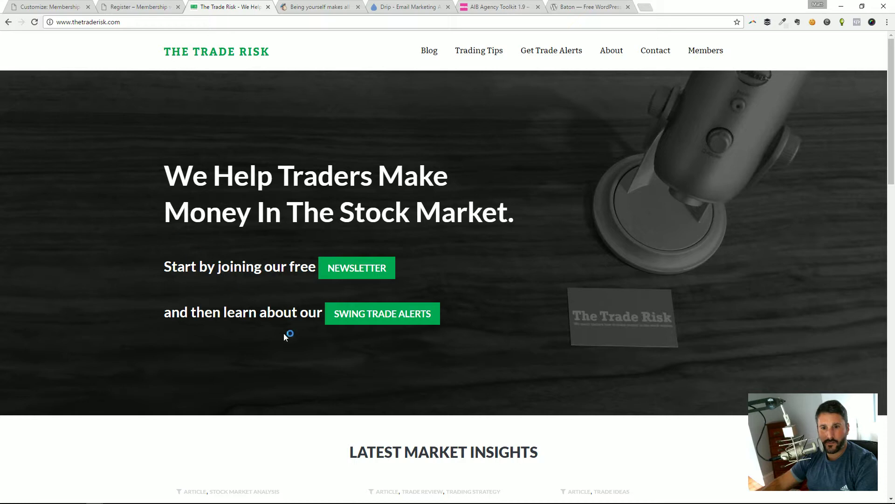
left_click(33, 7)
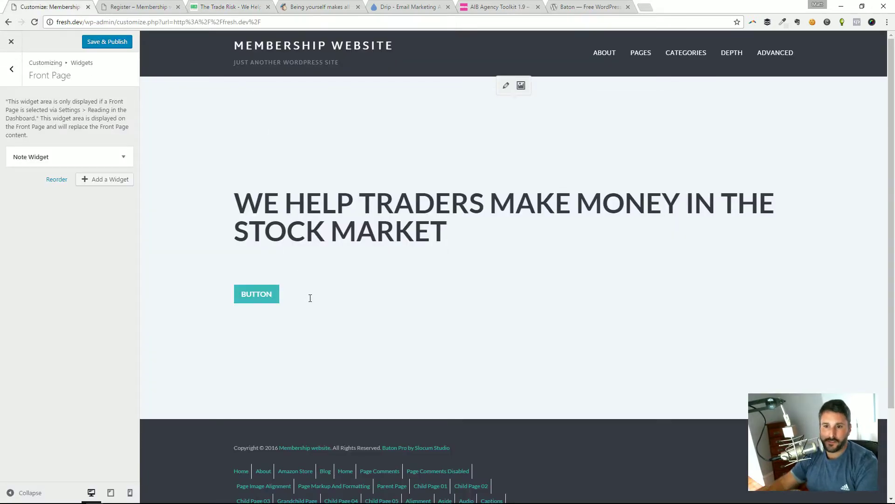
key("shift+Left")
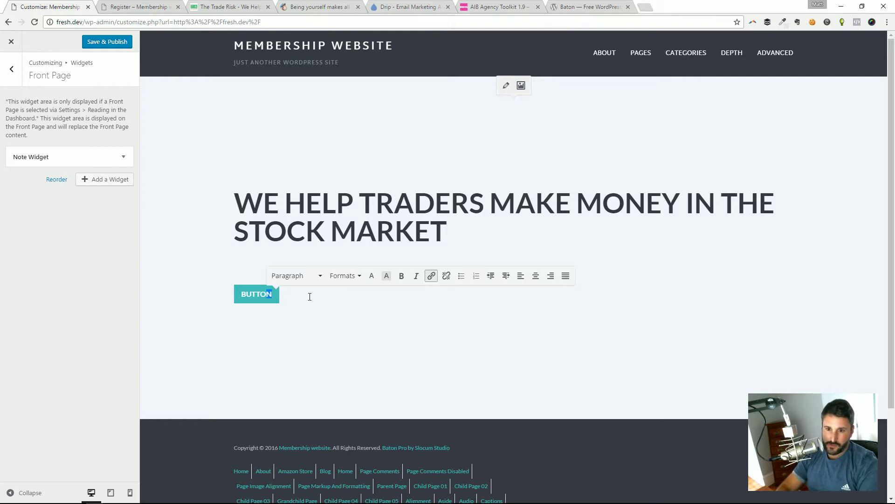
key("shift+Left")
key("shift+Left")
key("shift+Left")
key("shift+Left")
key("shift+Left")
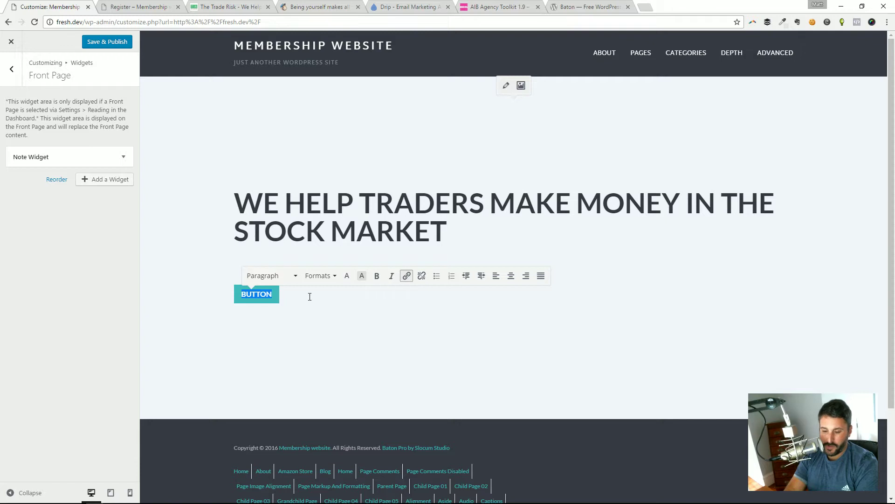
type("Reg")
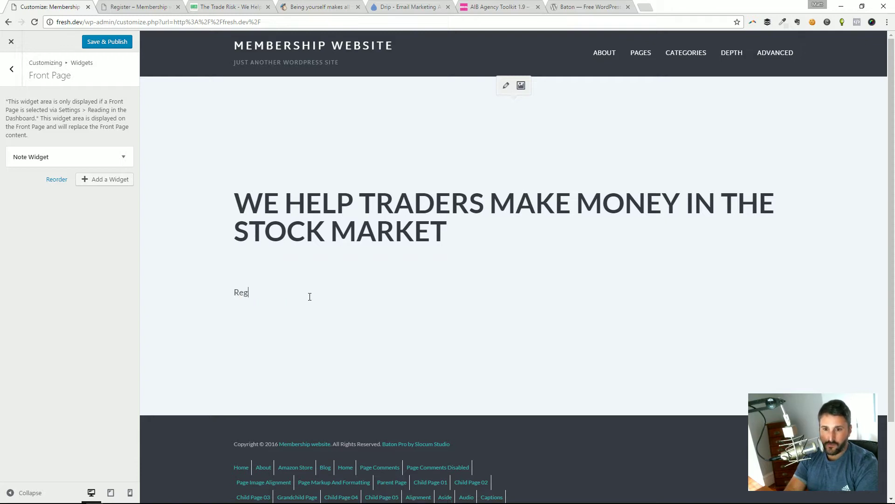
type("ister now")
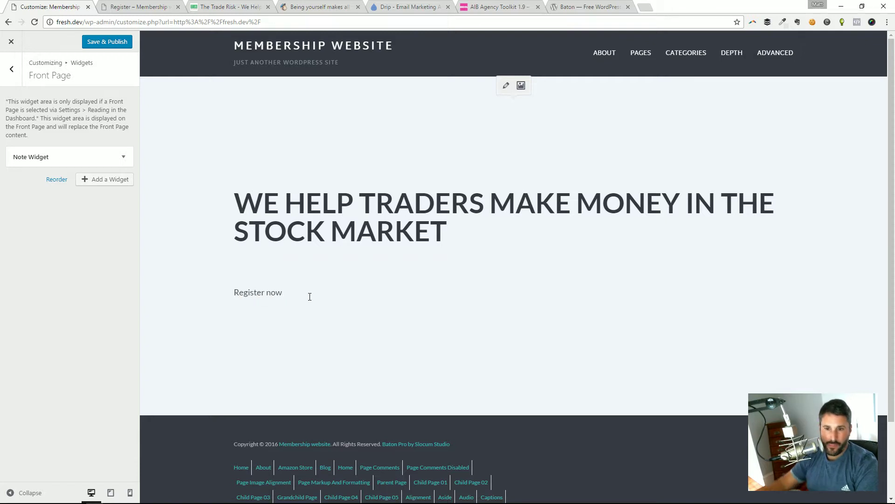
Step: Try to apply the 64px format to the "Register now" text
left_click_drag(310, 296, 229, 293)
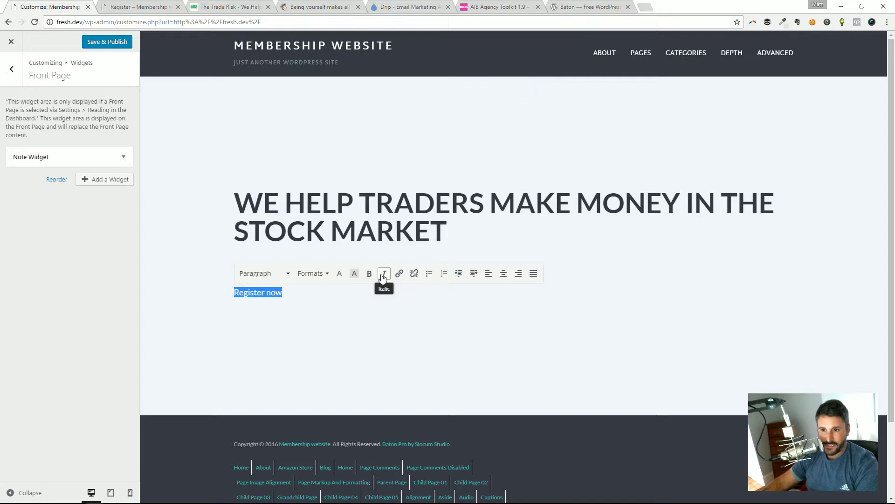
left_click(312, 273)
scroll(332, 428, "down", 3)
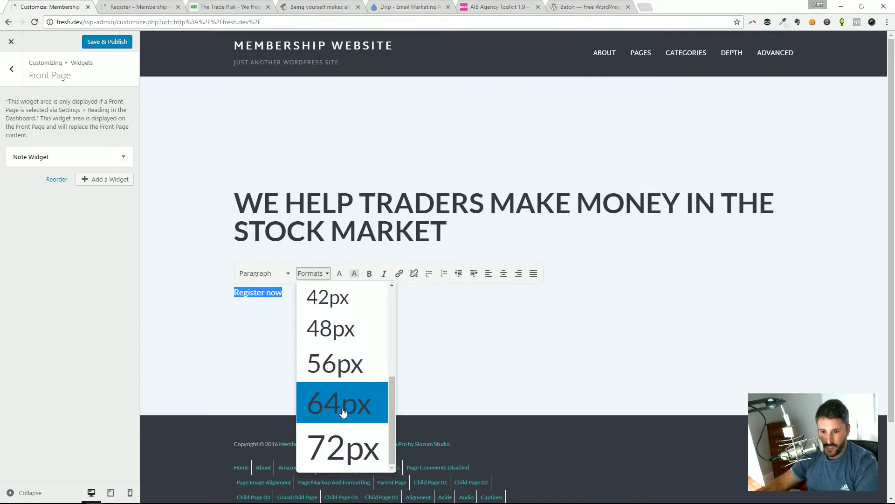
left_click(343, 411)
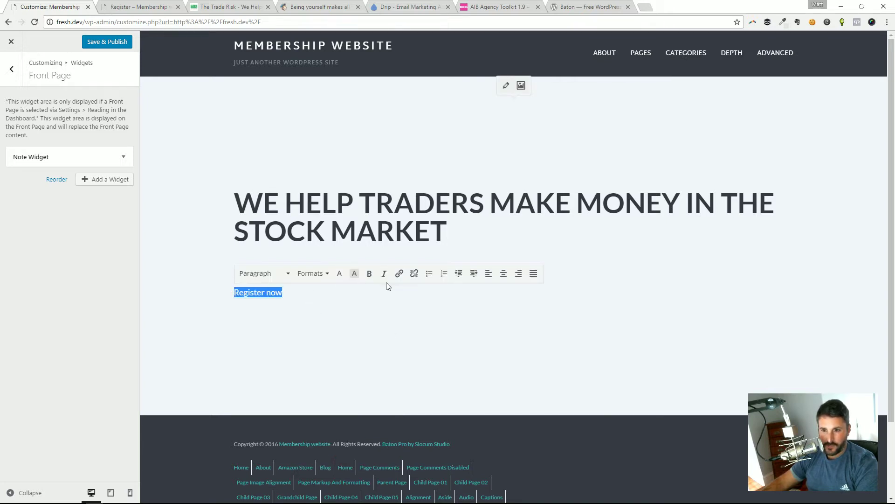
left_click(398, 273)
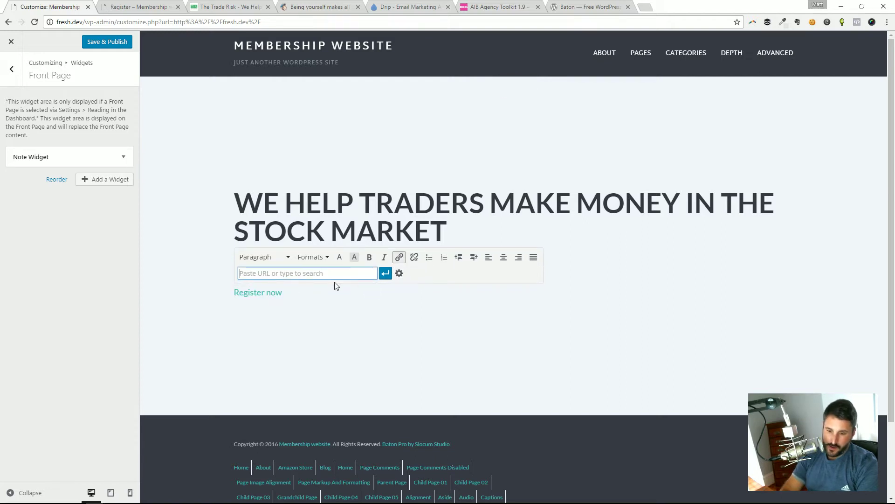
type("regsit")
key("BackSpace")
key("BackSpace")
key("BackSpace")
type("i")
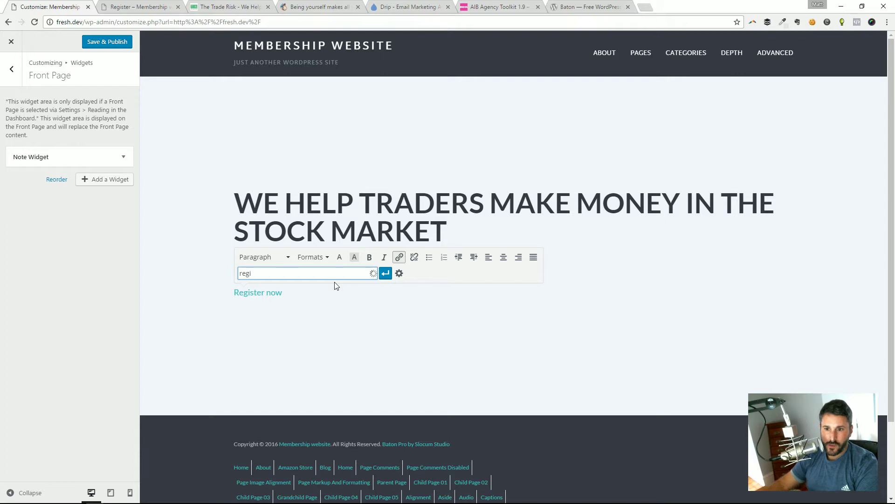
left_click(304, 287)
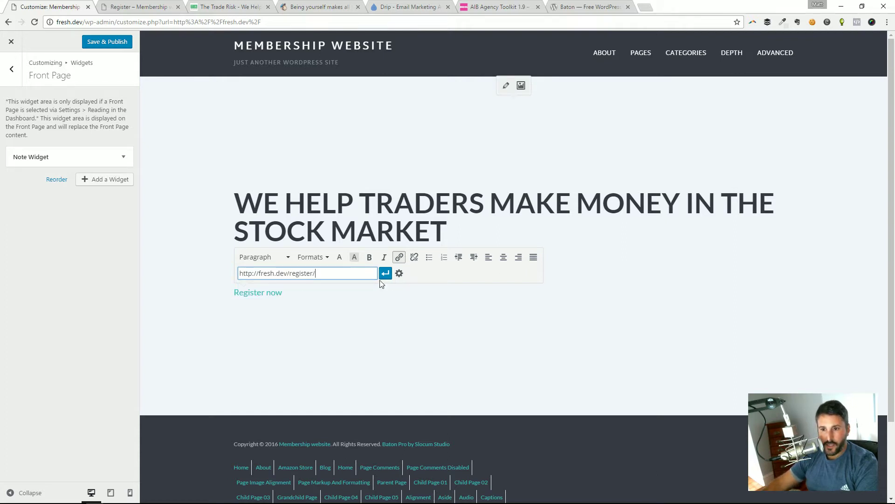
key("Return")
Step: Apply the Button format to the "Register now" link, then save and publish the front page
left_click(329, 275)
scroll(338, 373, "down", 1)
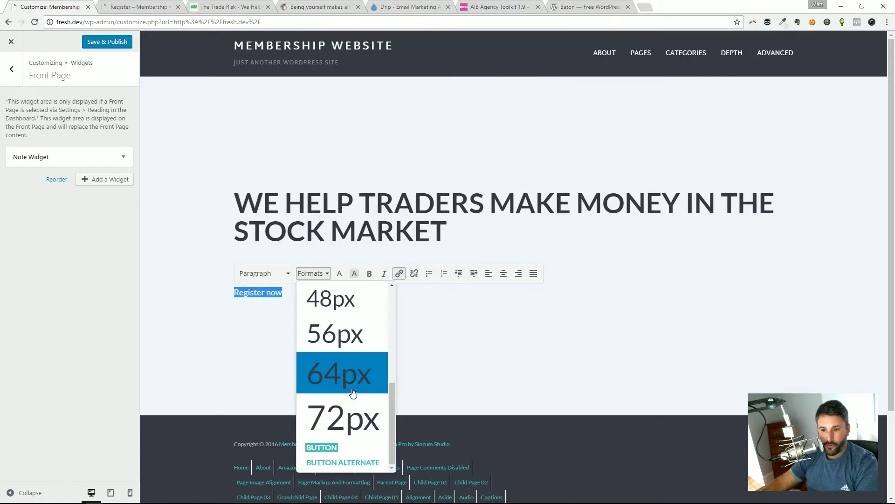
left_click(338, 445)
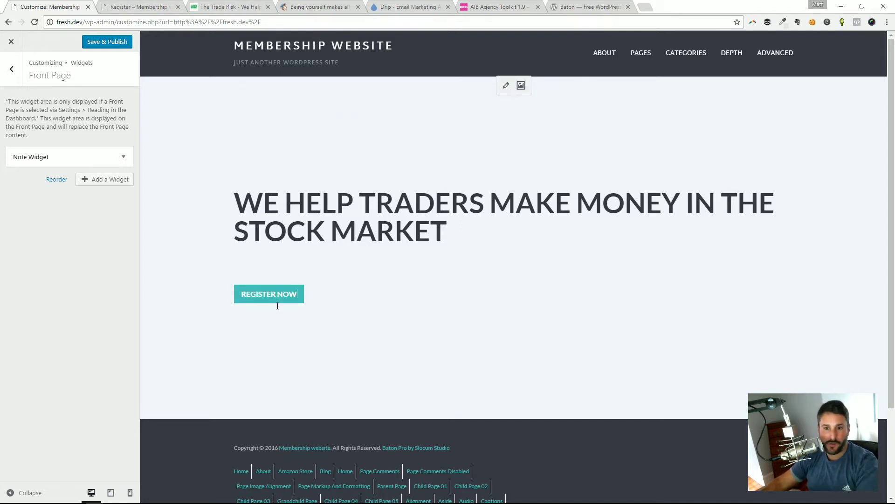
left_click(87, 42)
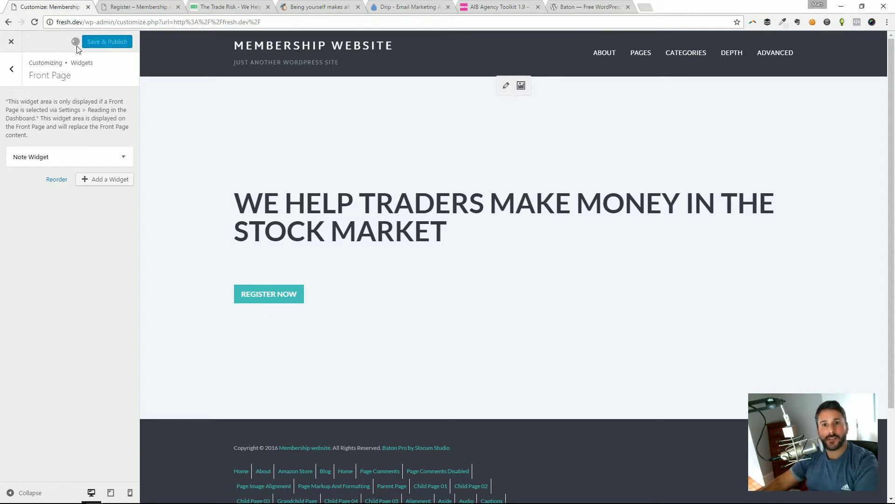
Step: Examine The Trade Risk's Swing Trade Alerts sales page, from its introduction through testimonials and FAQ to the pricing table
triple_click(340, 298)
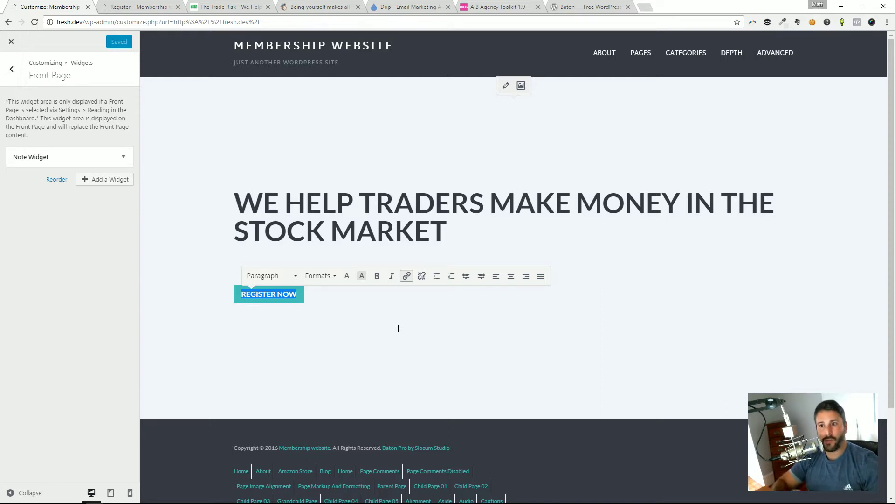
left_click(271, 4)
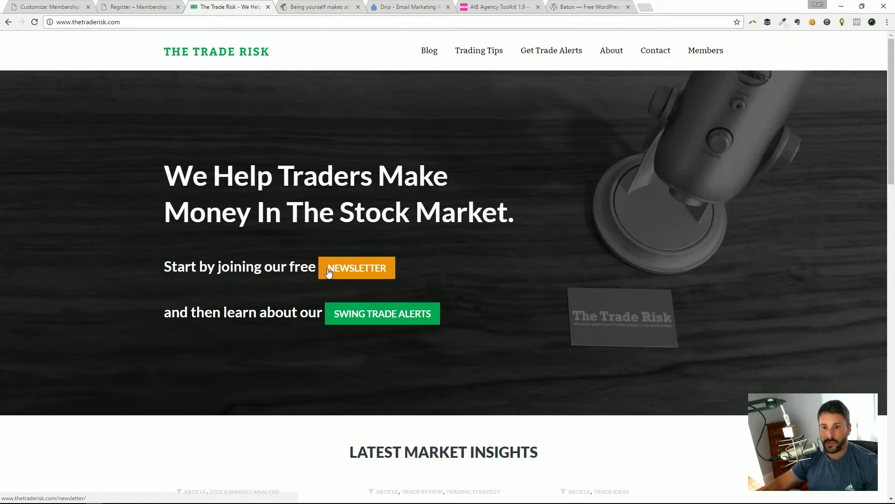
left_click(408, 323)
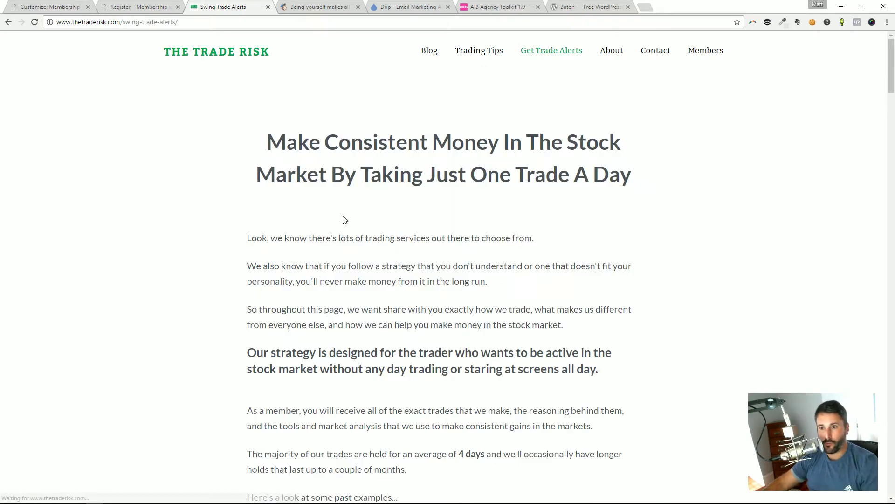
scroll(343, 219, "down", 2)
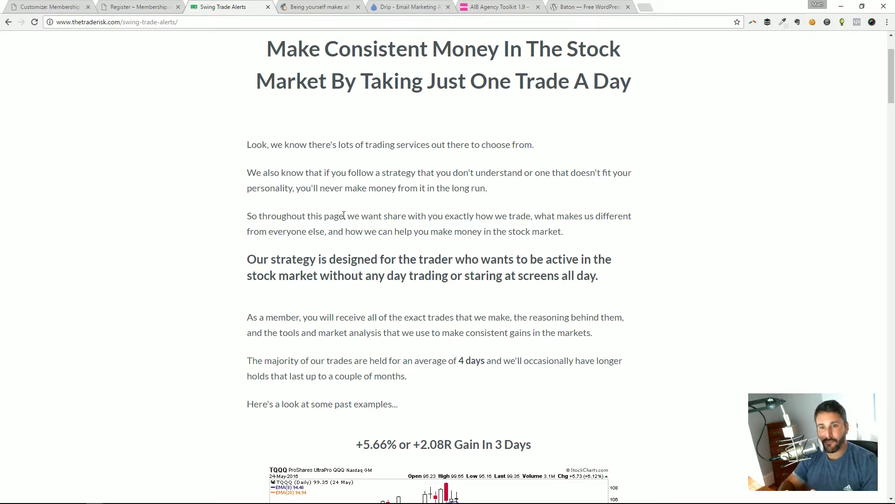
scroll(383, 285, "down", 6)
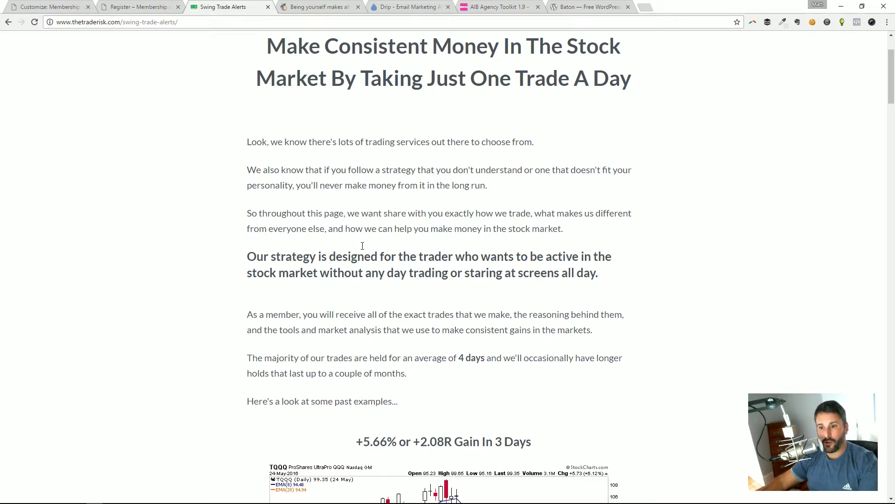
scroll(383, 285, "down", 20)
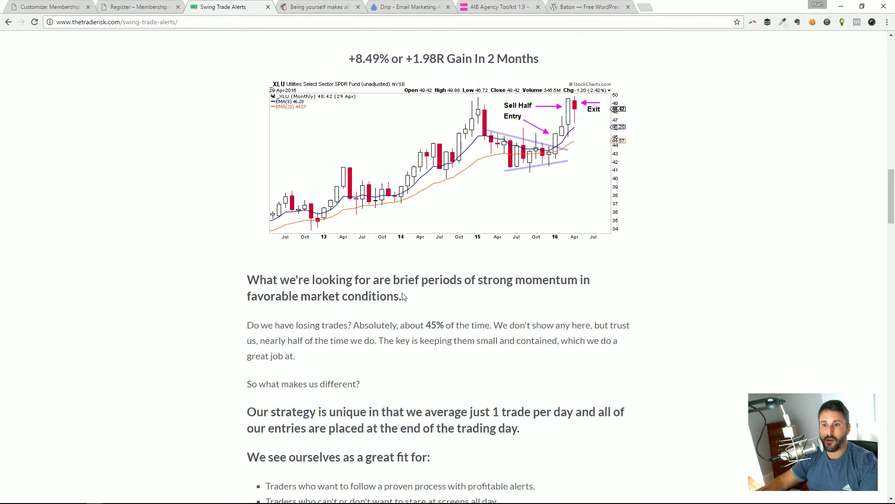
scroll(404, 289, "down", 16)
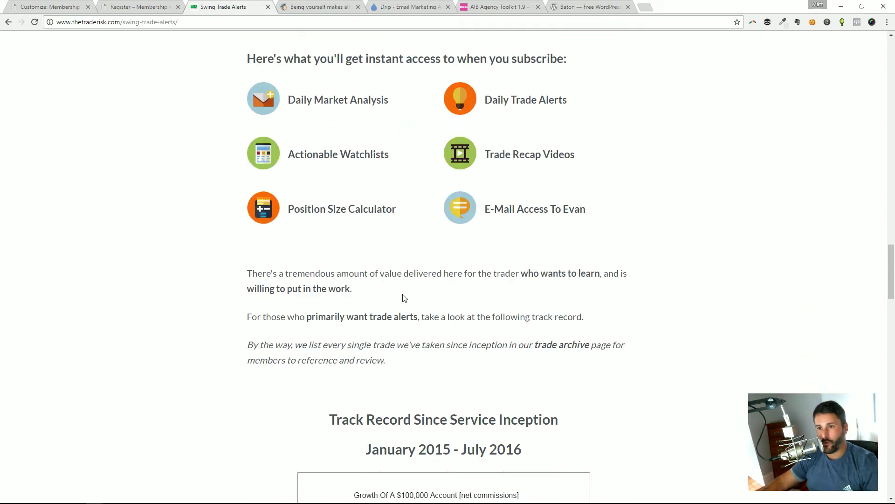
scroll(403, 293, "down", 12)
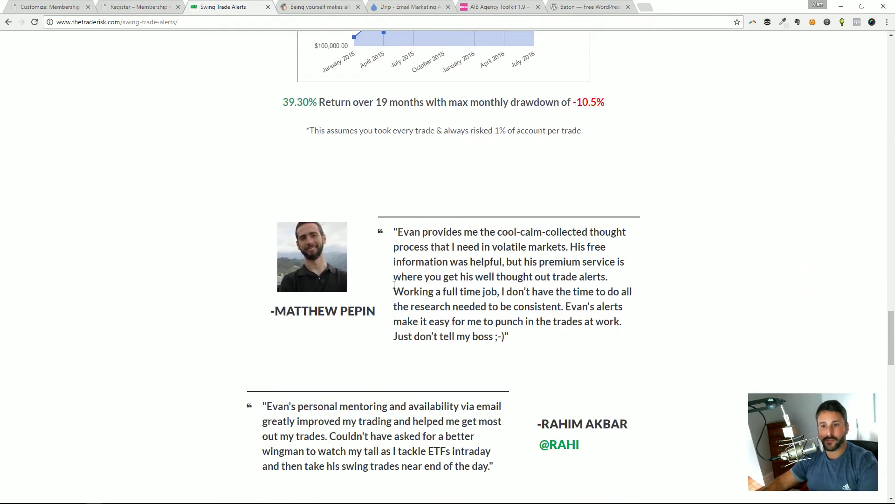
scroll(353, 285, "down", 2)
scroll(359, 304, "down", 5)
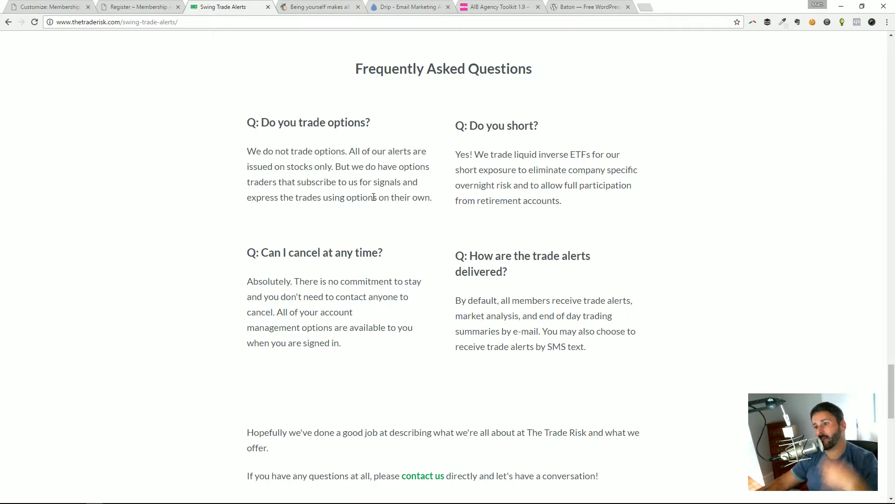
scroll(358, 280, "down", 3)
scroll(357, 280, "down", 8)
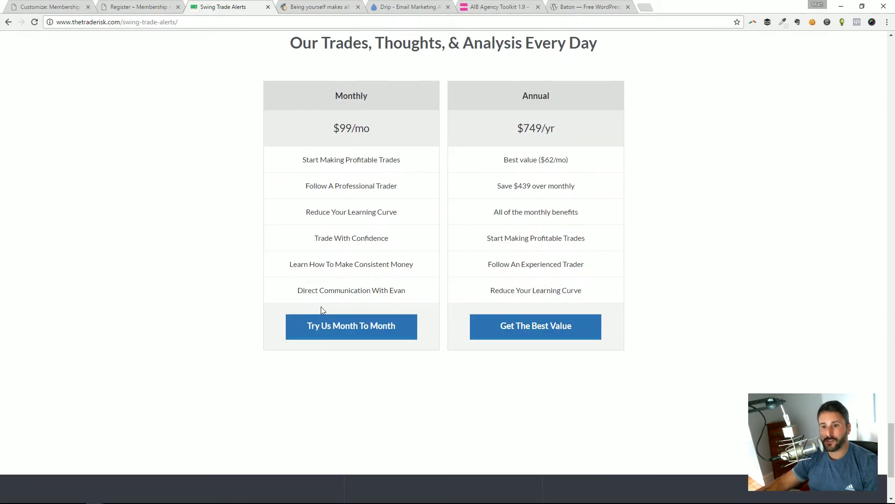
scroll(320, 308, "down", 2)
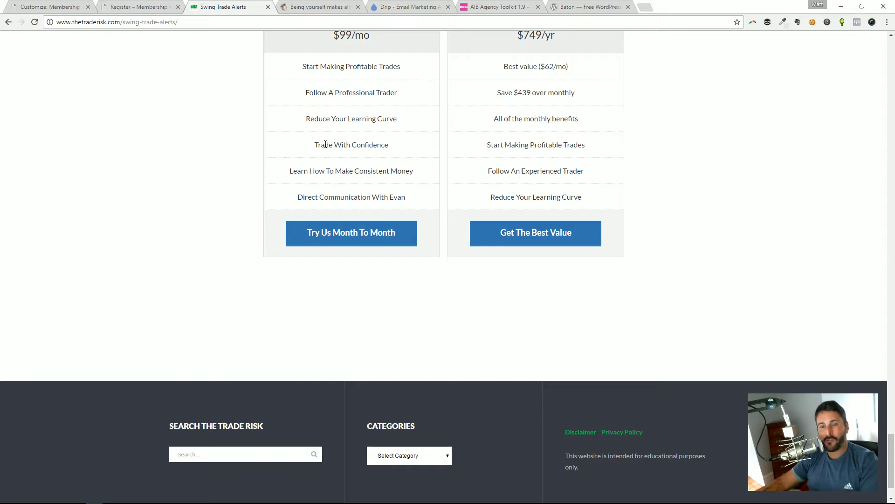
scroll(326, 147, "up", 6)
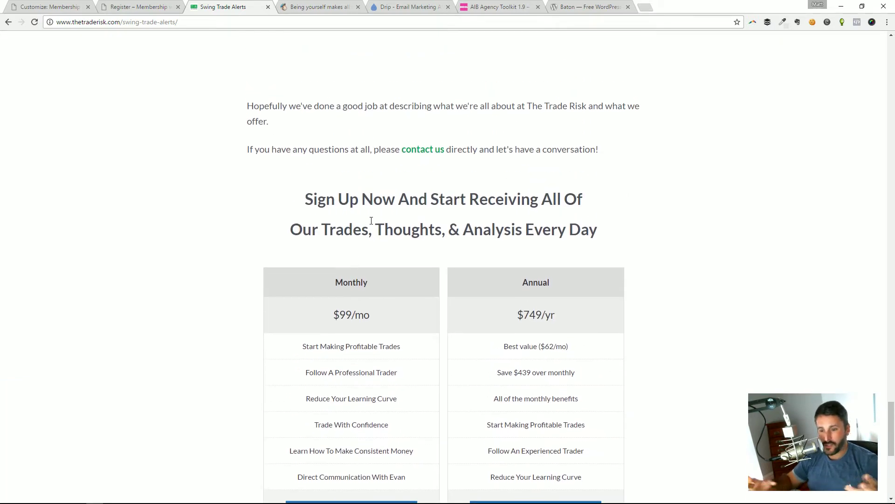
Step: Return to the membership site, leave the Customizer and follow the "Register now" button on the live front page
left_click(144, 6)
left_click(93, 4)
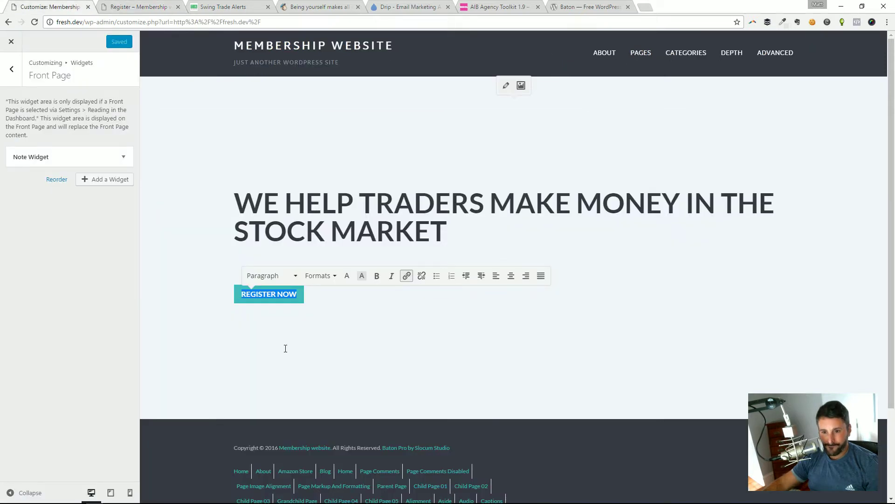
left_click(273, 301)
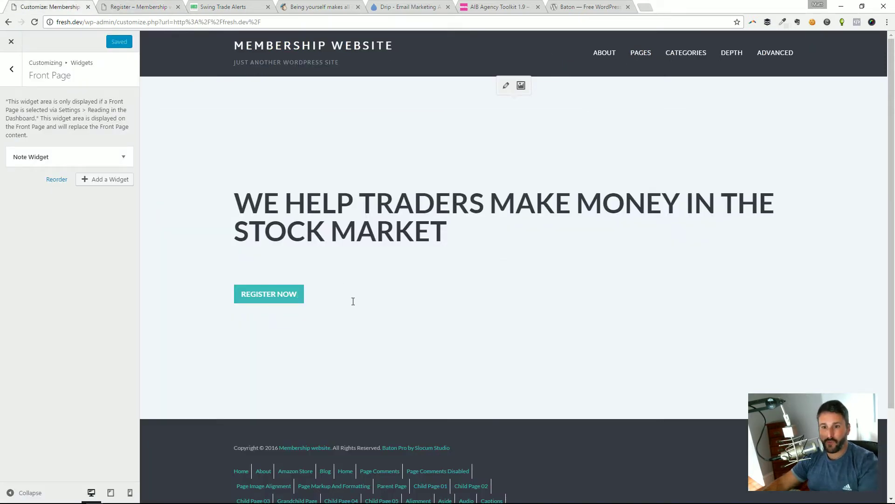
left_click(302, 295)
left_click(360, 342)
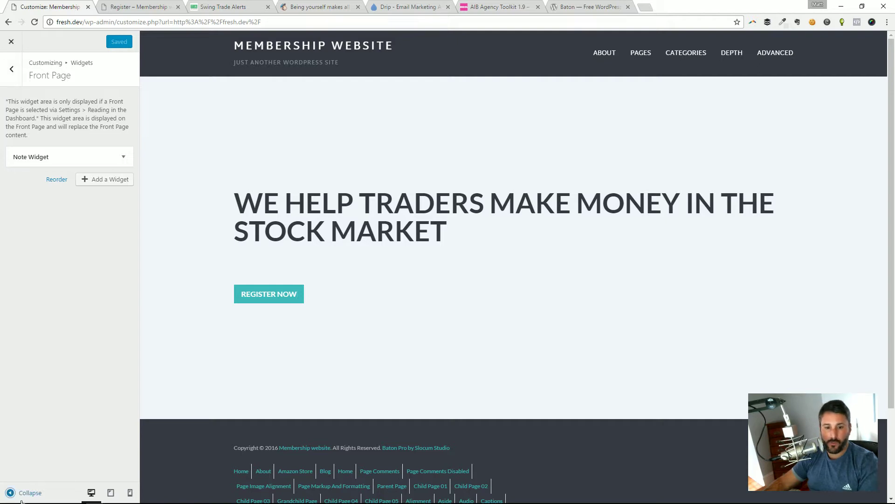
left_click(12, 41)
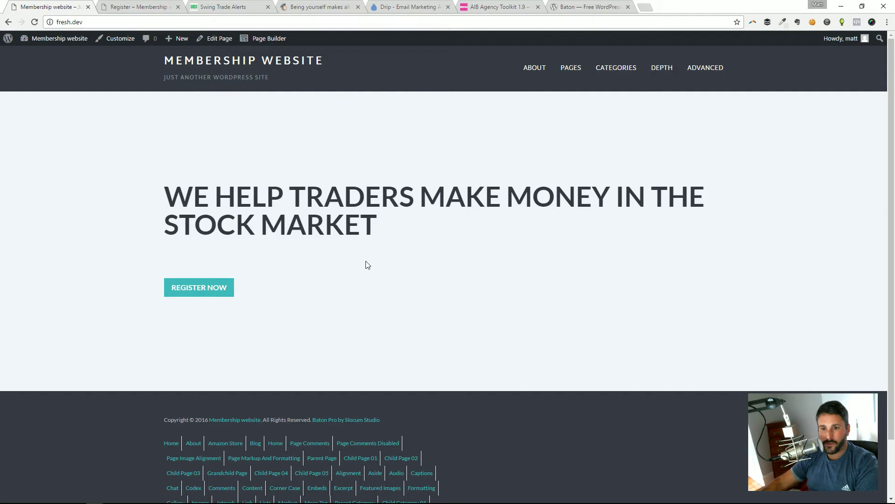
left_click(194, 293)
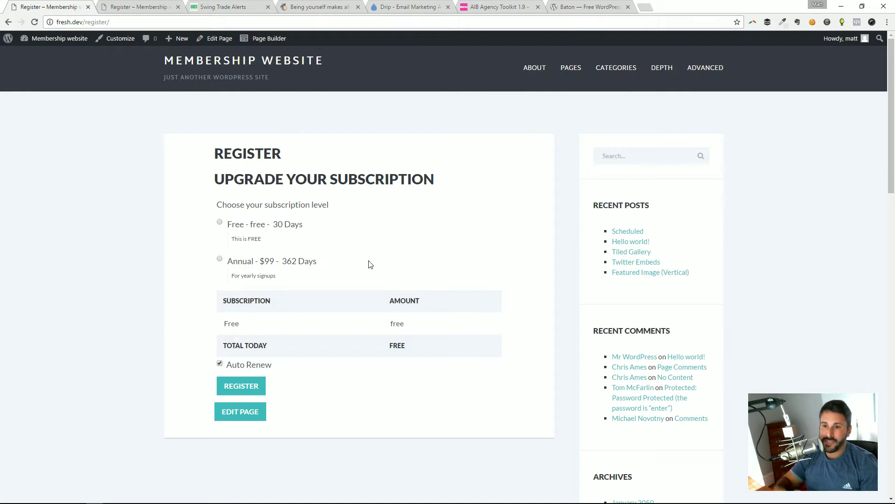
Step: Open the Restrict Content Pro website and examine the plans on its pricing page
left_click(157, 7)
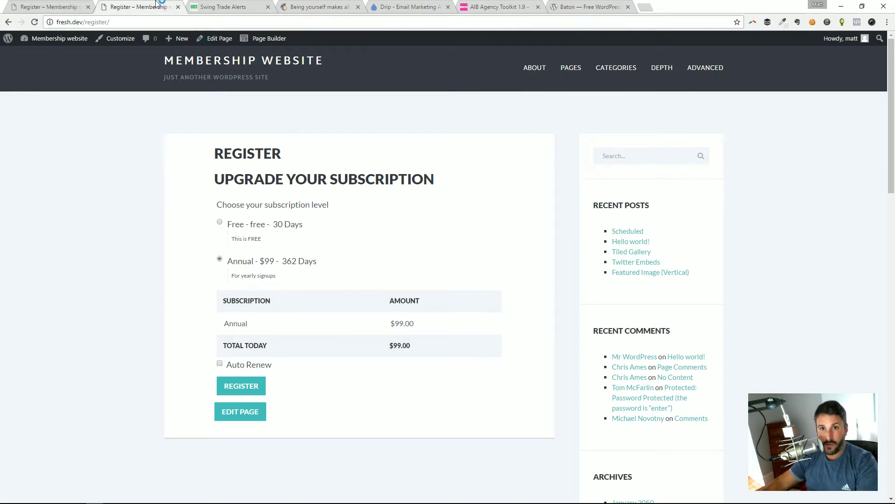
left_click(221, 8)
left_click(293, 7)
type("t")
key("BackSpace")
key("BackSpace")
type("r")
key("Return")
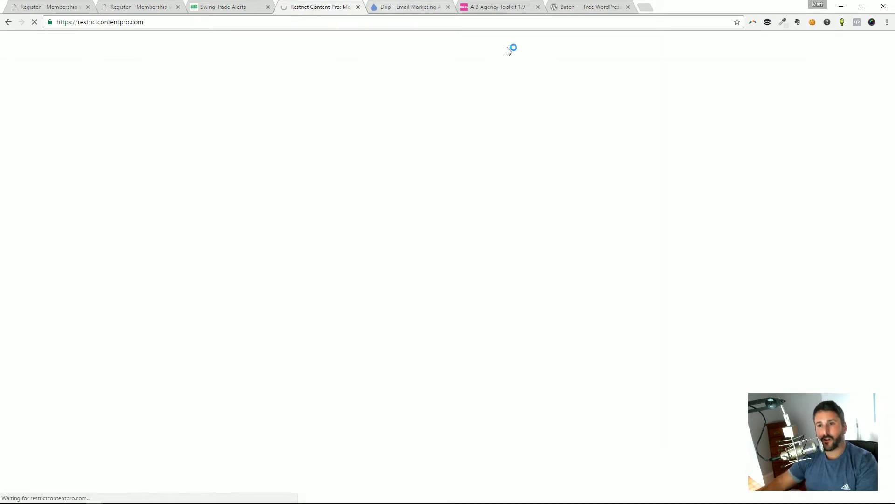
left_click(394, 84)
scroll(373, 239, "down", 1)
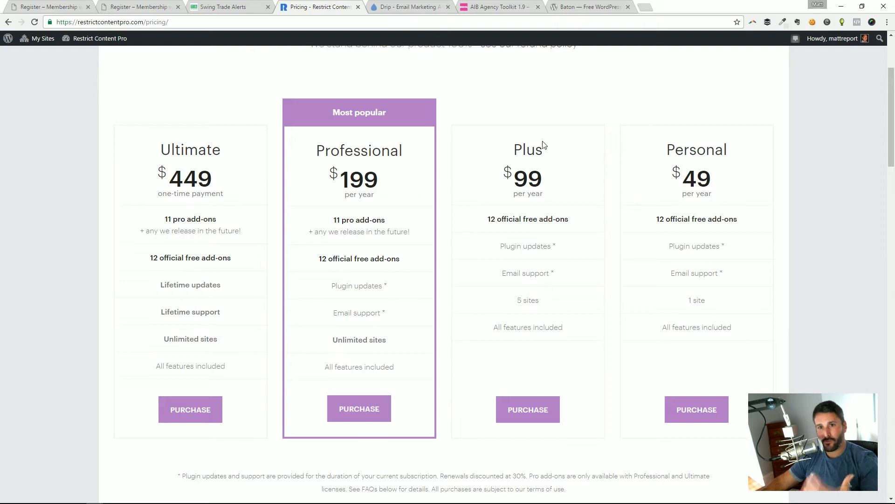
Step: Go back to the membership site's registration page and compare the Free and Annual subscription options
left_click(33, 6)
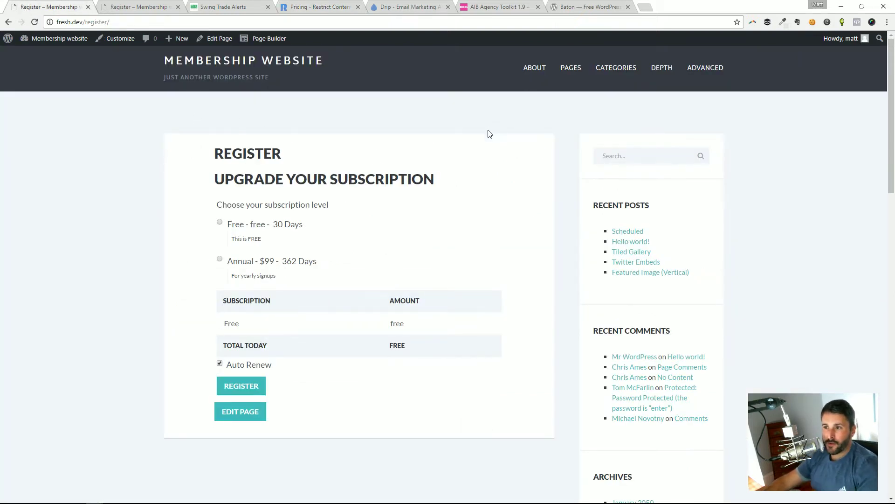
left_click(264, 232)
left_click(268, 264)
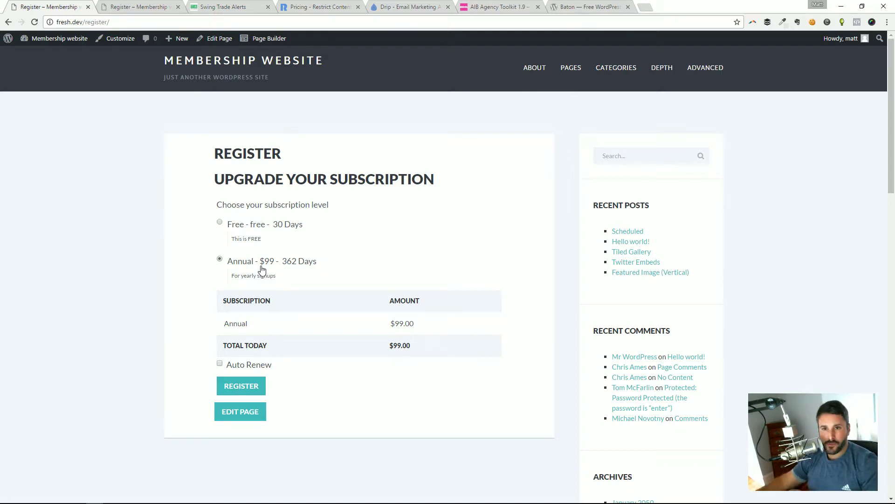
Step: In Restrict's subscription levels, set the Annual level's duration to 365 days and save the level
mouse_move(51, 39)
left_click(43, 56)
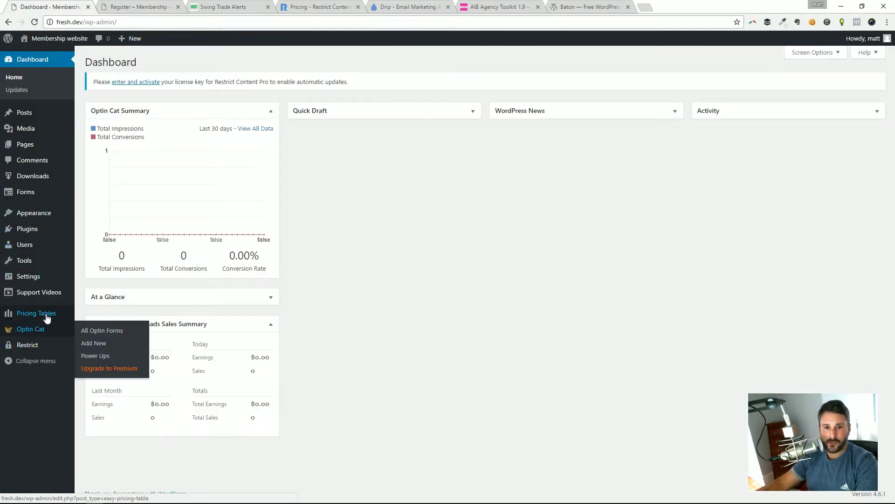
mouse_move(47, 345)
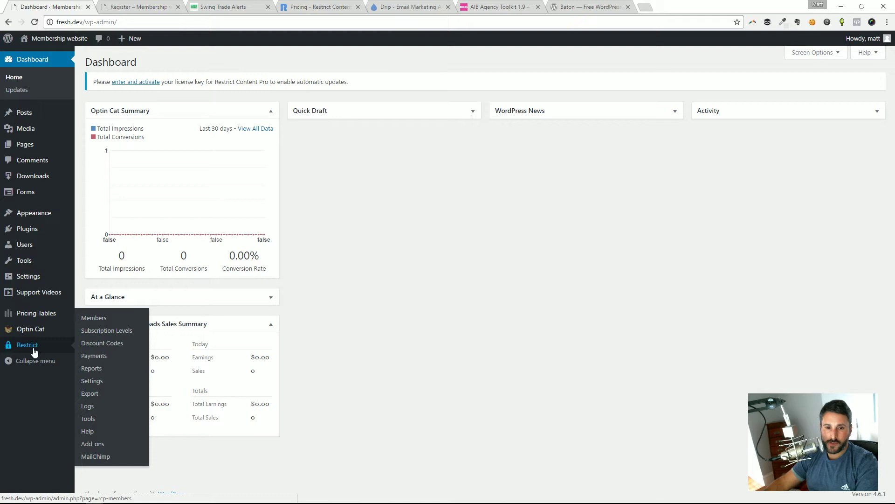
left_click(115, 335)
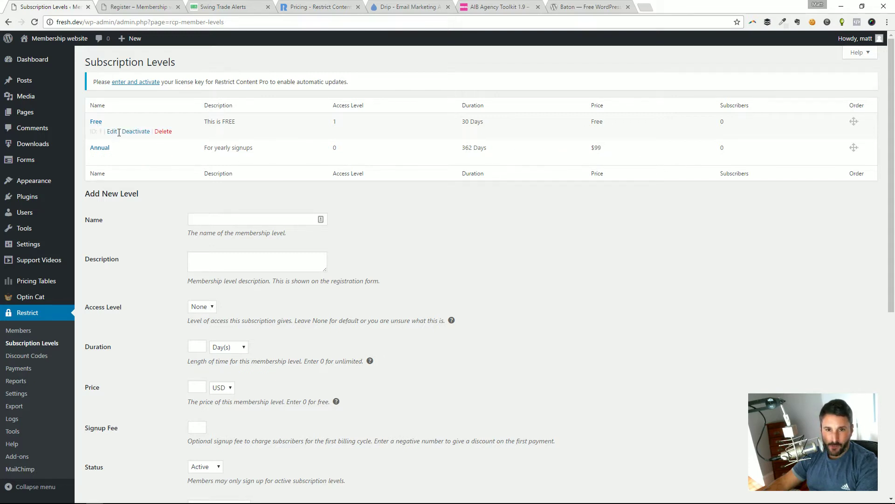
left_click(112, 158)
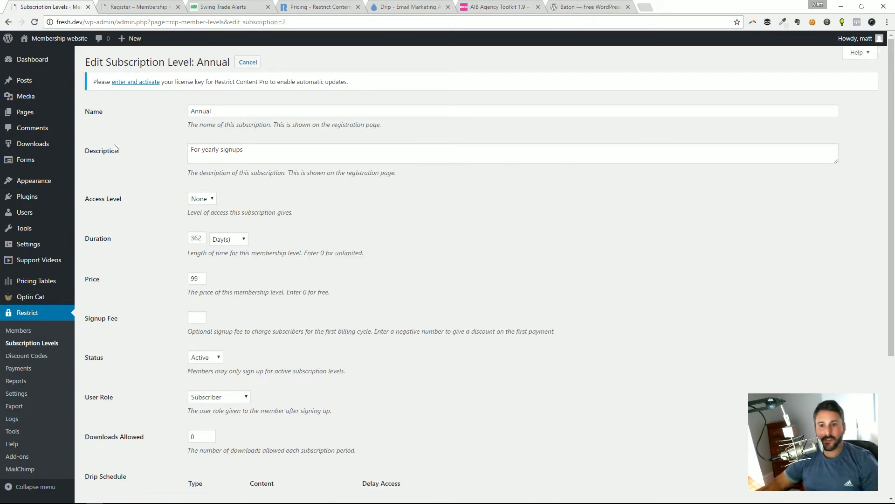
double_click(198, 238)
key("BackSpace")
scroll(306, 261, "down", 5)
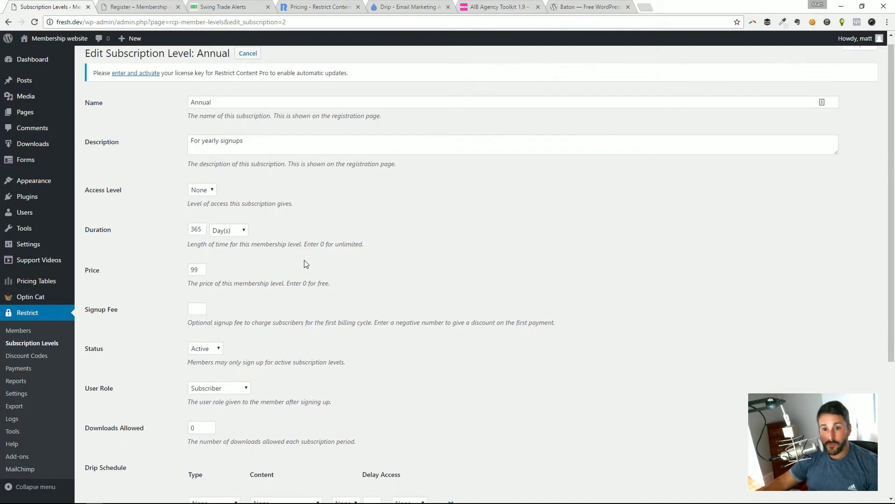
left_click(117, 455)
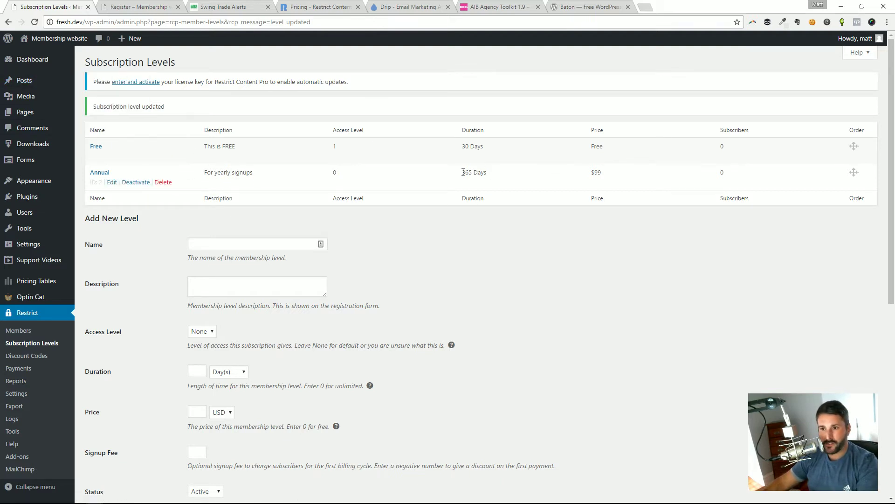
Step: Look over the Subscription Levels page and reopen the Annual level's settings
scroll(442, 180, "down", 2)
scroll(441, 180, "up", 2)
left_click(111, 184)
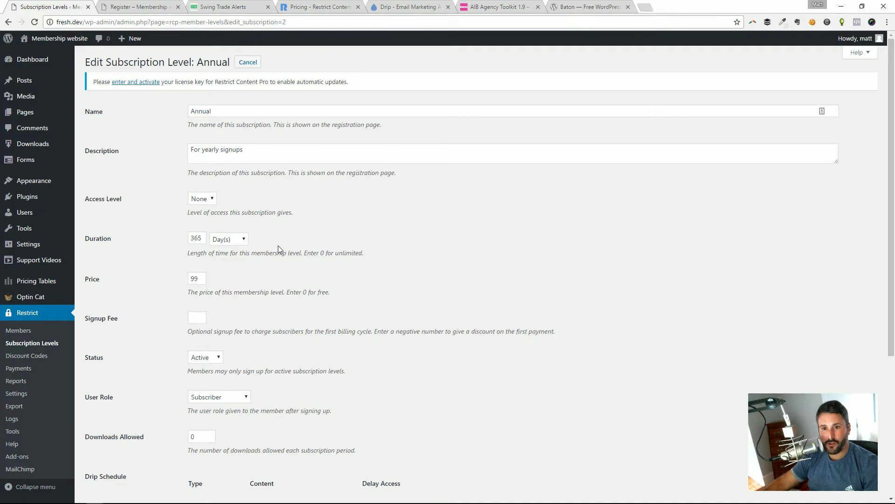
Step: Set the Annual subscription level's duration to 1 year
left_click(216, 111)
left_click(235, 150)
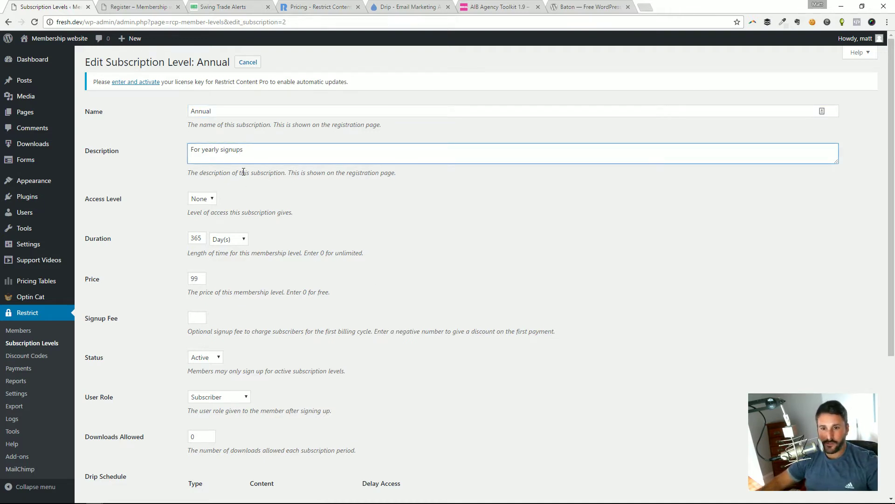
triple_click(235, 150)
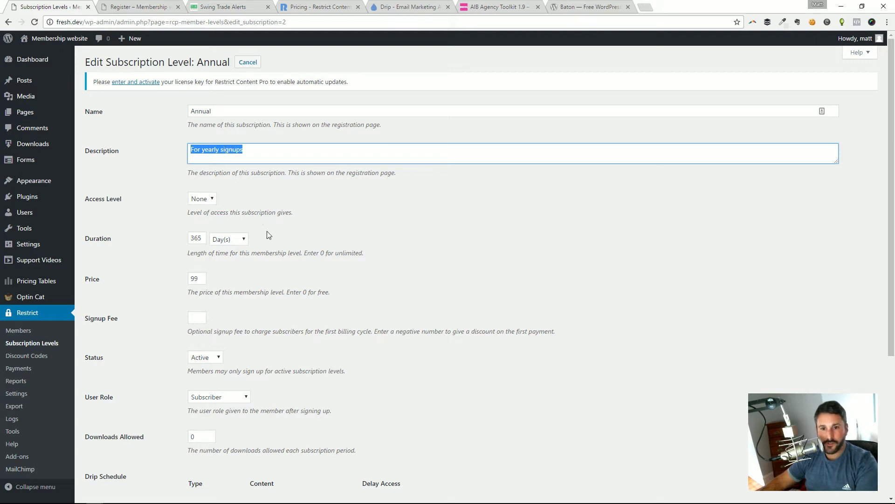
left_click(192, 239)
left_click(239, 240)
left_click(240, 269)
double_click(196, 239)
type("1")
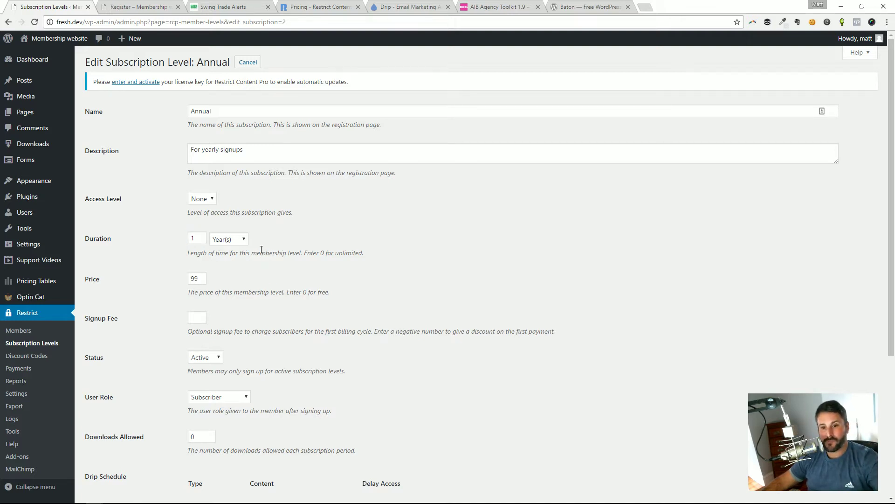
Step: Review the Annual level's price, signup fee, status and drip schedule, and update the subscription
double_click(207, 274)
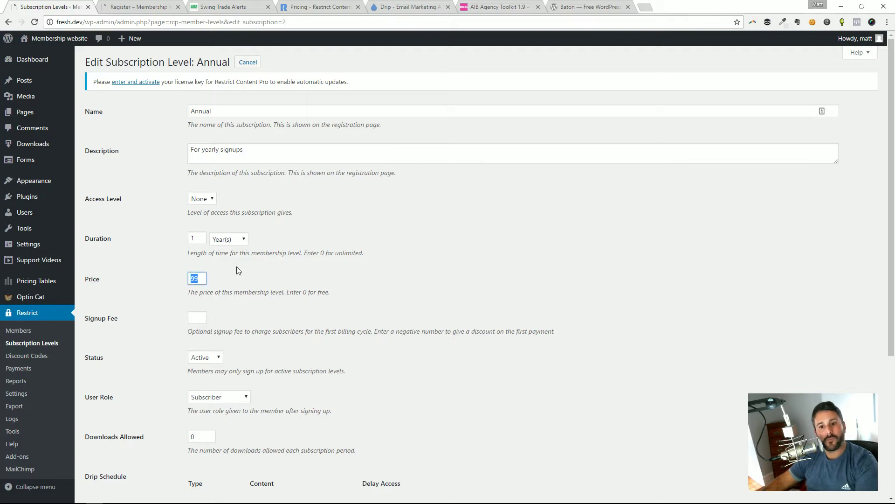
scroll(259, 271, "down", 1)
scroll(259, 270, "down", 2)
left_click(206, 224)
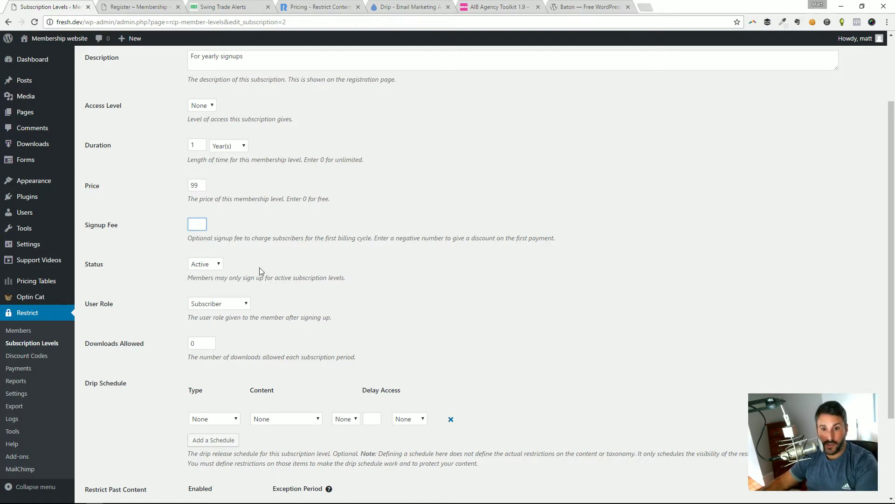
left_click(309, 276)
left_click(199, 264)
left_click(221, 262)
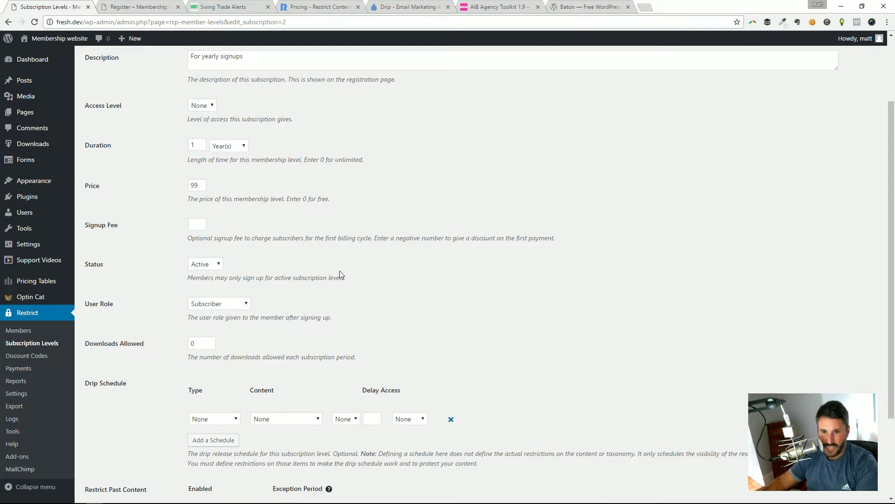
scroll(179, 236, "down", 3)
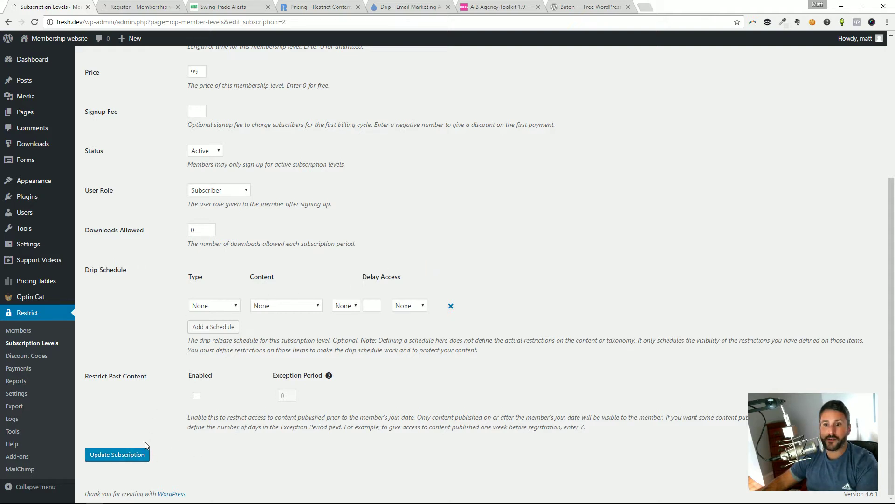
left_click(122, 457)
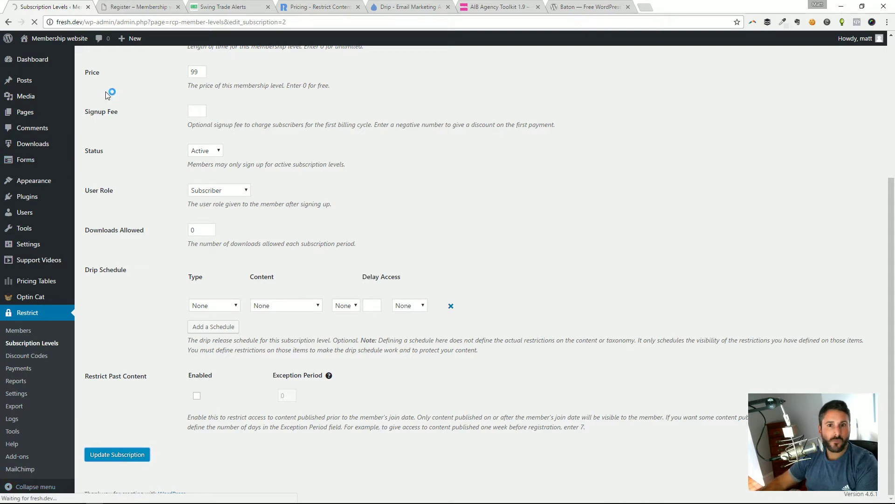
Step: Open the Amazon Store page from the site's page list for editing and delete its existing body content
mouse_move(44, 113)
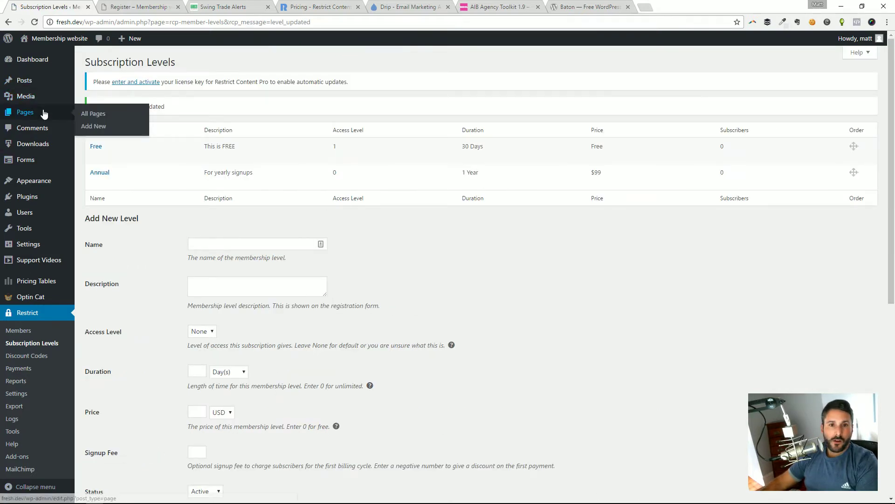
mouse_move(55, 220)
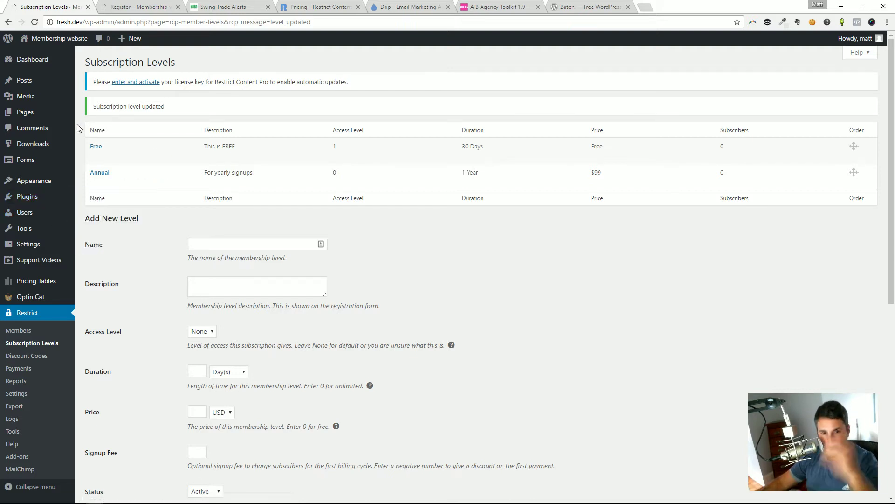
mouse_move(65, 159)
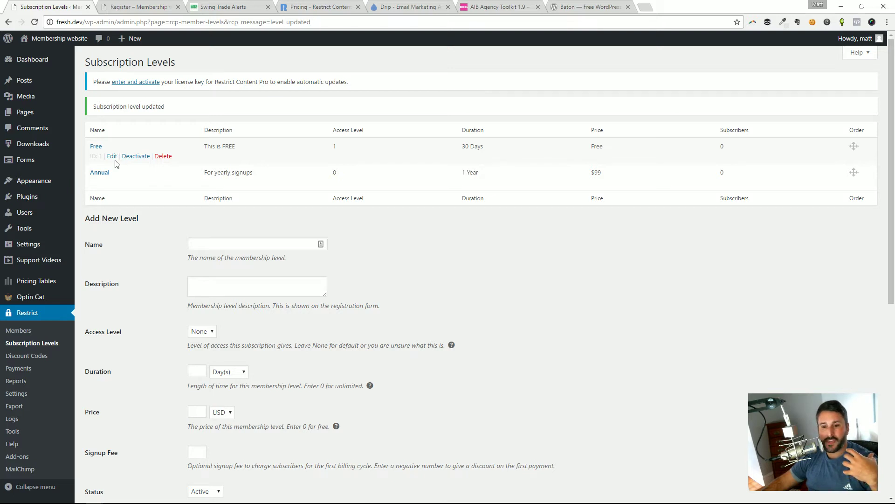
left_click(28, 114)
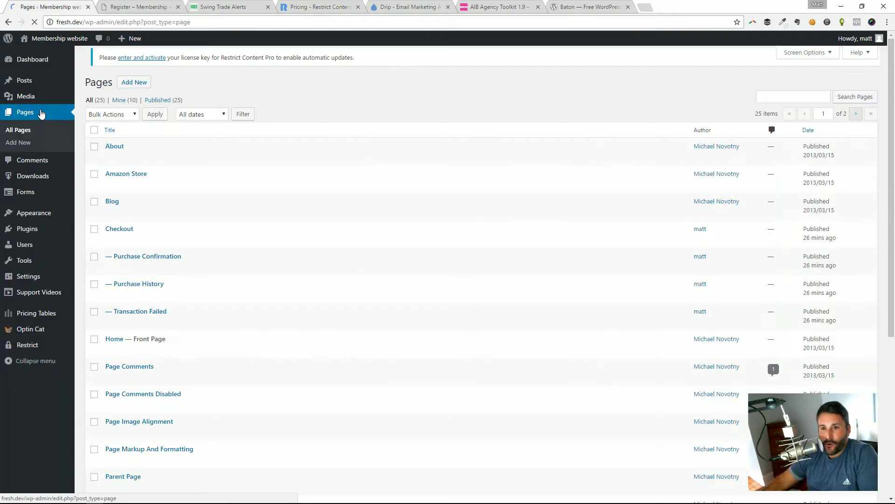
scroll(219, 295, "down", 2)
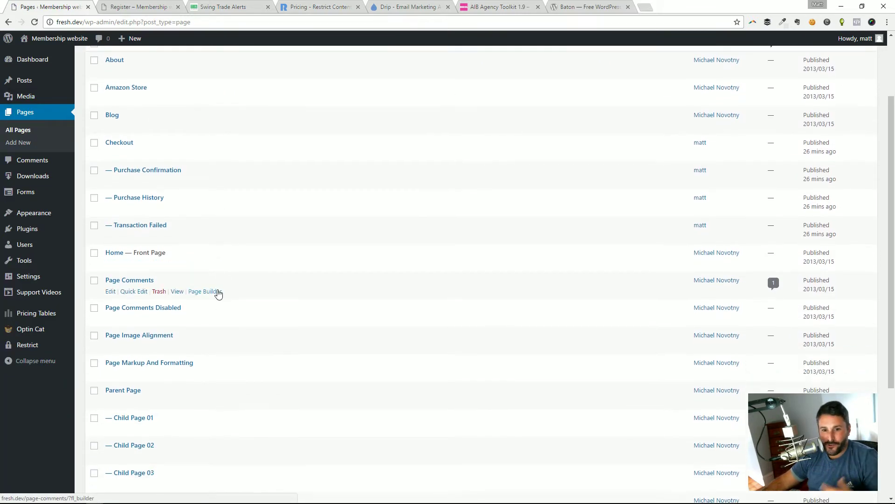
scroll(218, 293, "up", 2)
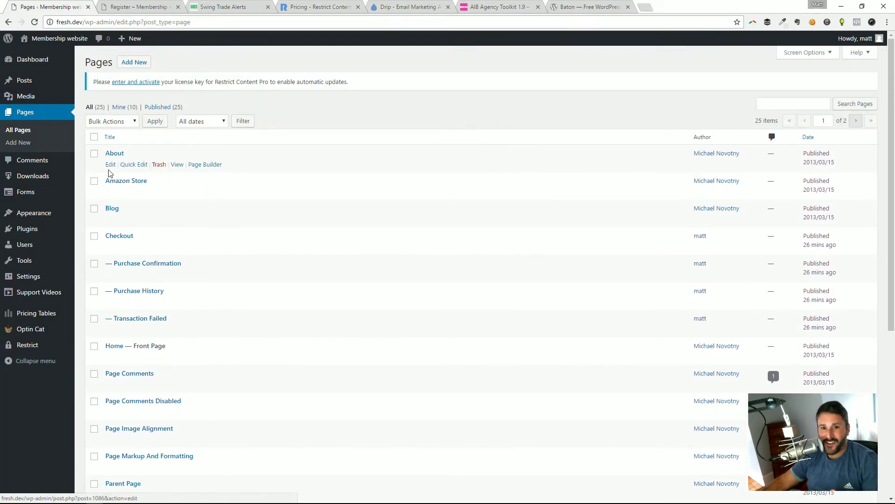
scroll(206, 252, "down", 5)
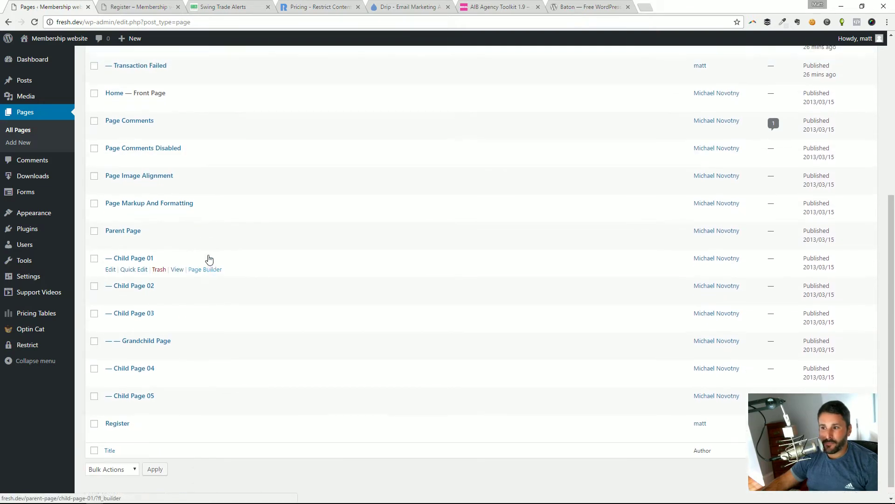
scroll(209, 259, "up", 5)
left_click(111, 193)
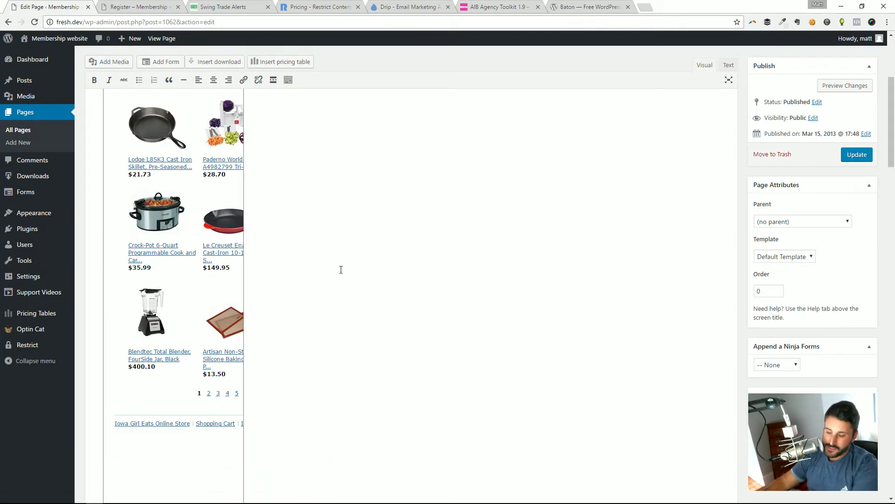
key("BackSpace")
scroll(337, 262, "up", 3)
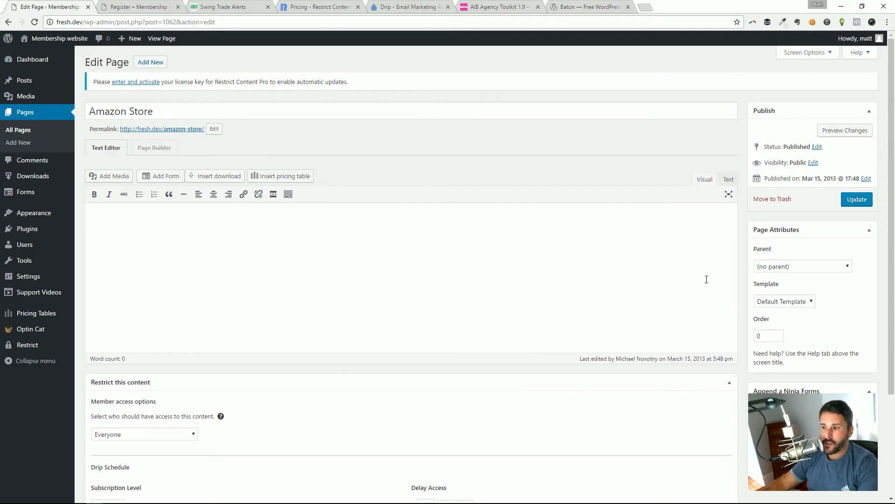
Step: Review the page's member access options and restrict its content to members of subscription levels
scroll(708, 277, "down", 3)
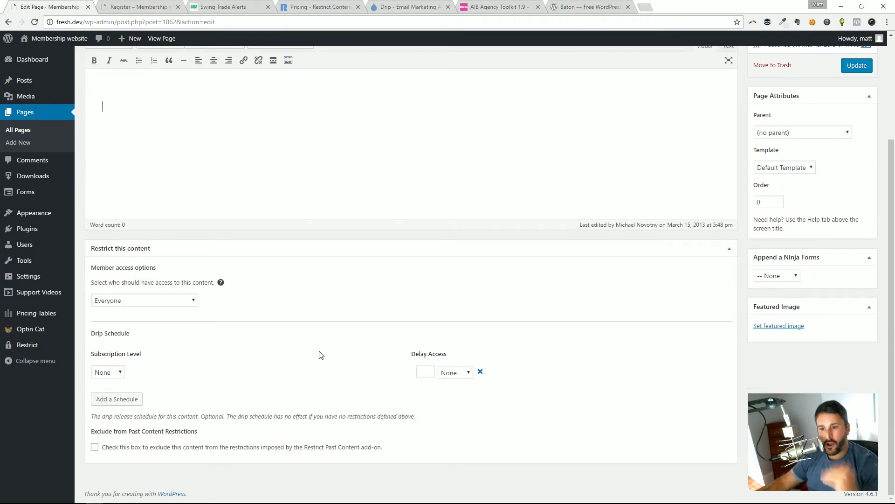
left_click(179, 303)
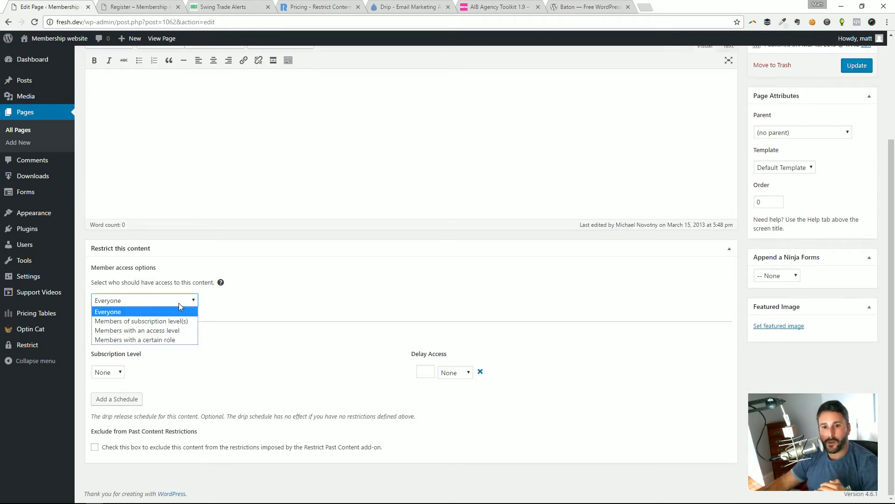
left_click(181, 326)
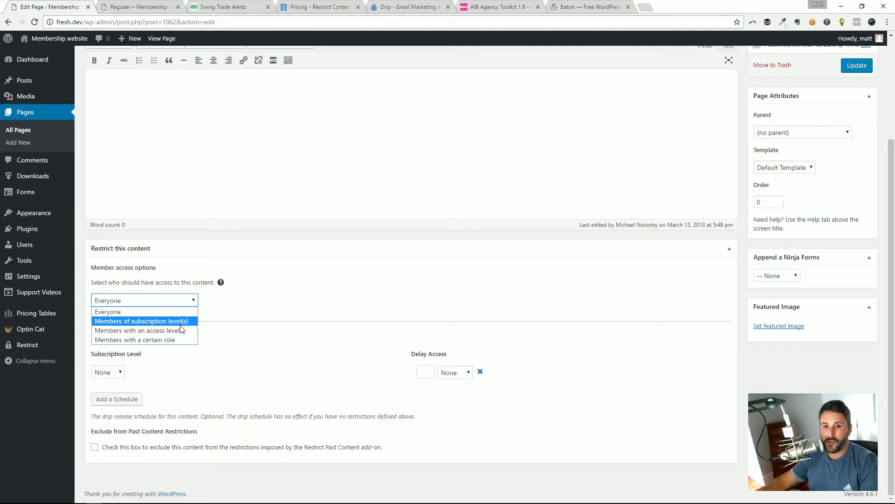
left_click(131, 270)
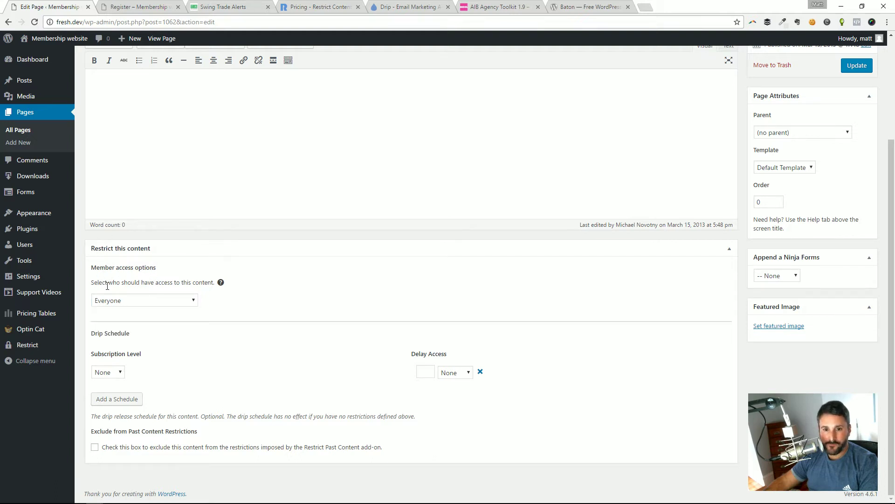
left_click(184, 300)
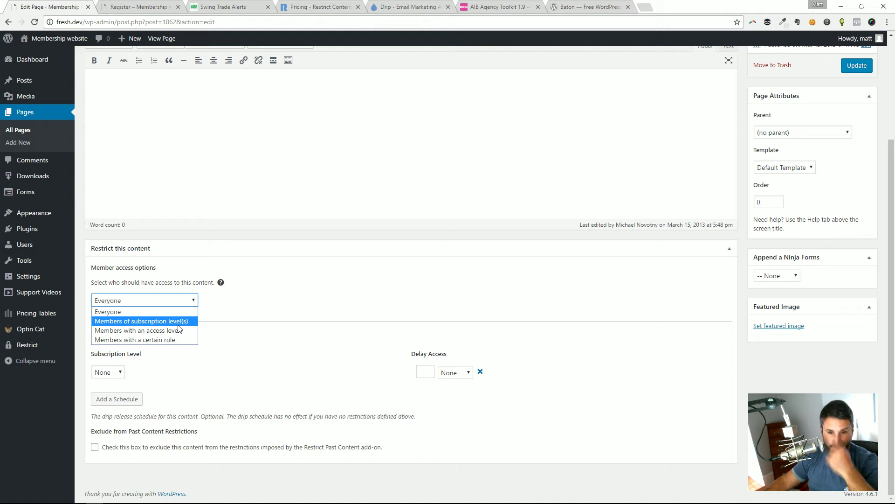
left_click(140, 324)
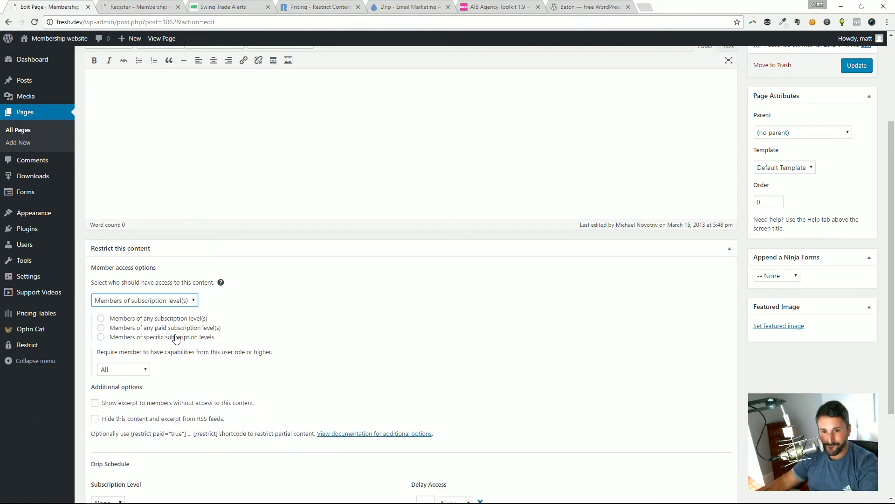
Step: Limit the page's access to the specific subscription level Free and update the page
left_click(147, 369)
left_click(232, 366)
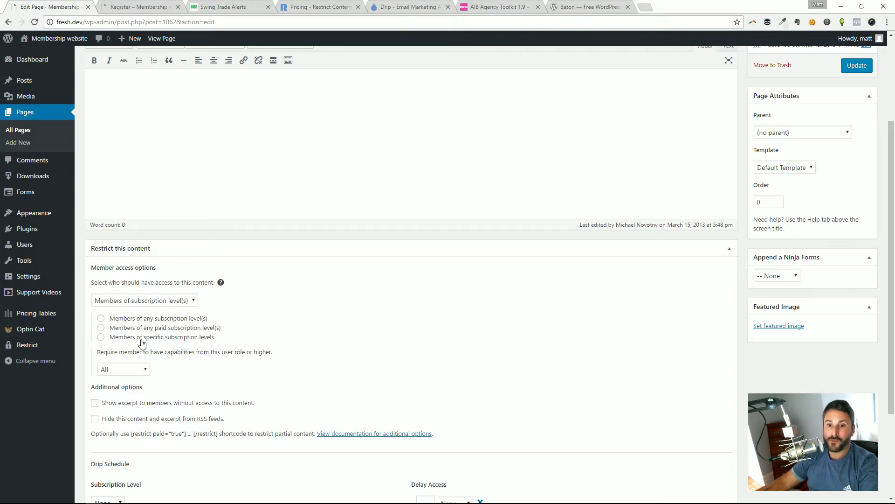
left_click(169, 339)
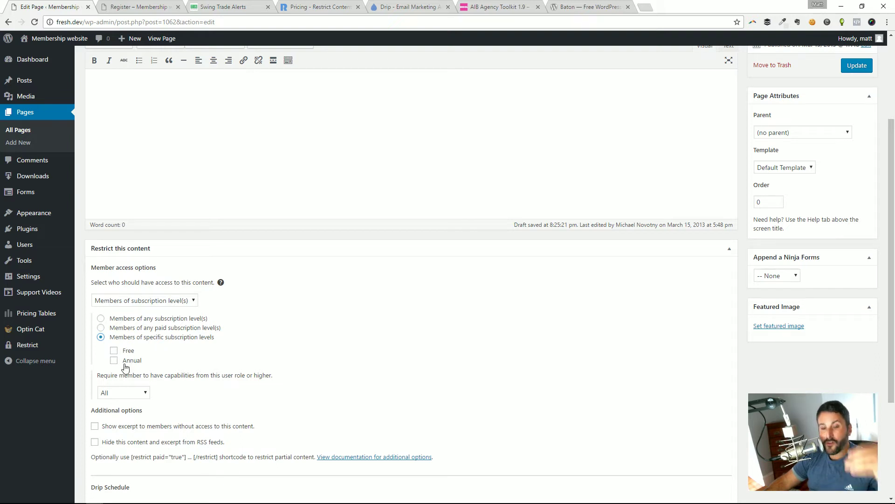
left_click(113, 350)
scroll(564, 189, "up", 1)
left_click(857, 112)
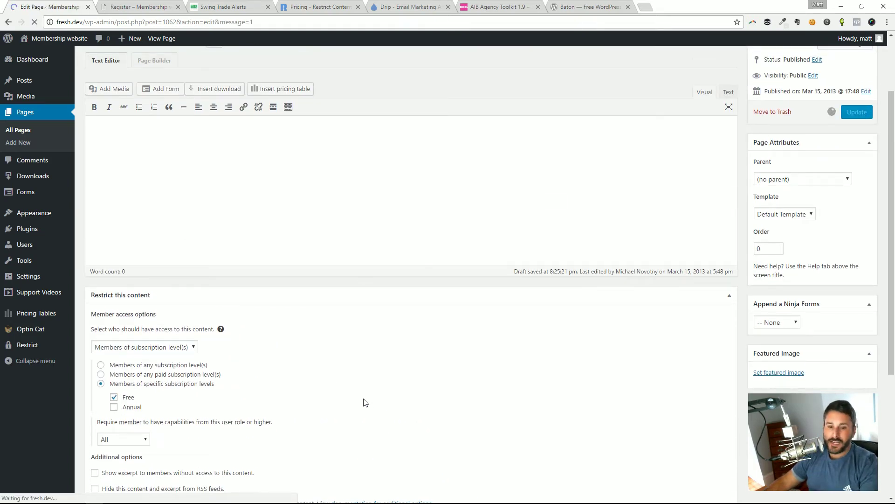
scroll(249, 377, "down", 3)
scroll(250, 380, "down", 3)
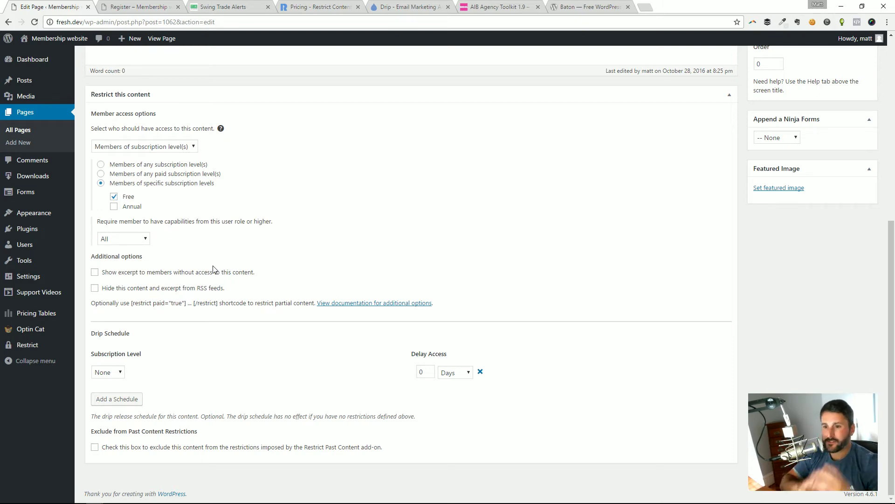
Step: Enter "This is free content" as the Amazon Store page's body text
scroll(252, 250, "up", 7)
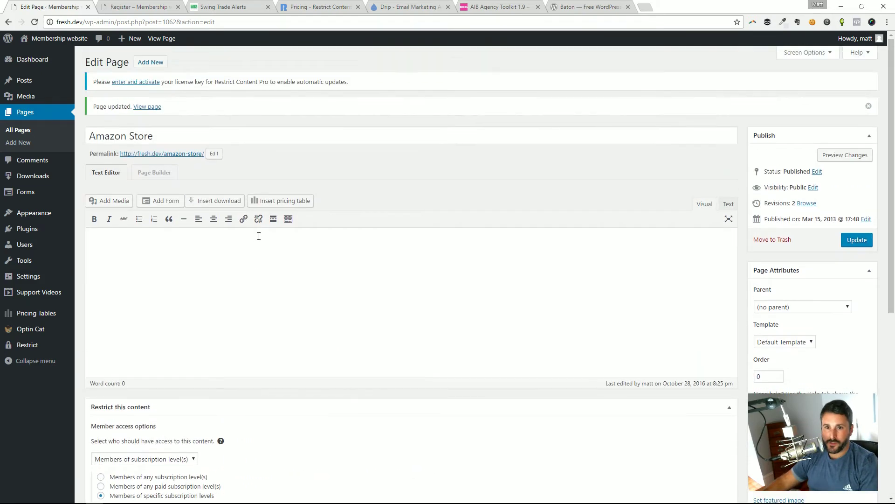
type("yt")
key("Menu")
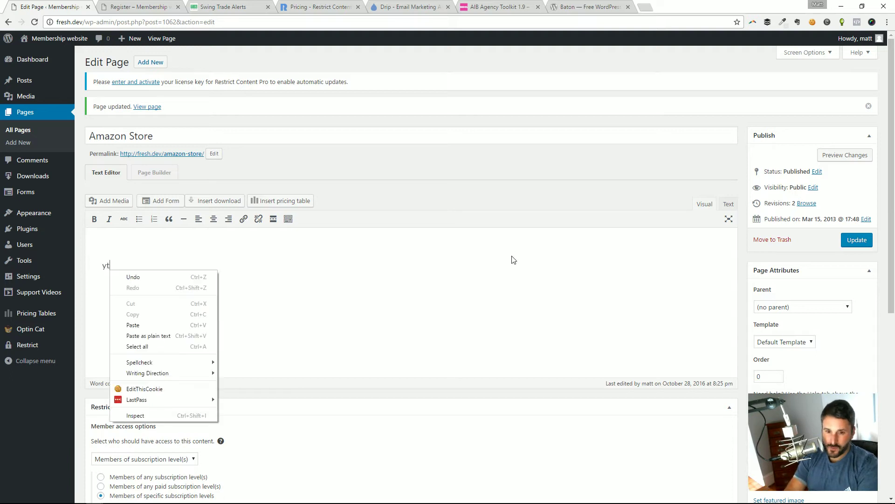
key("Escape")
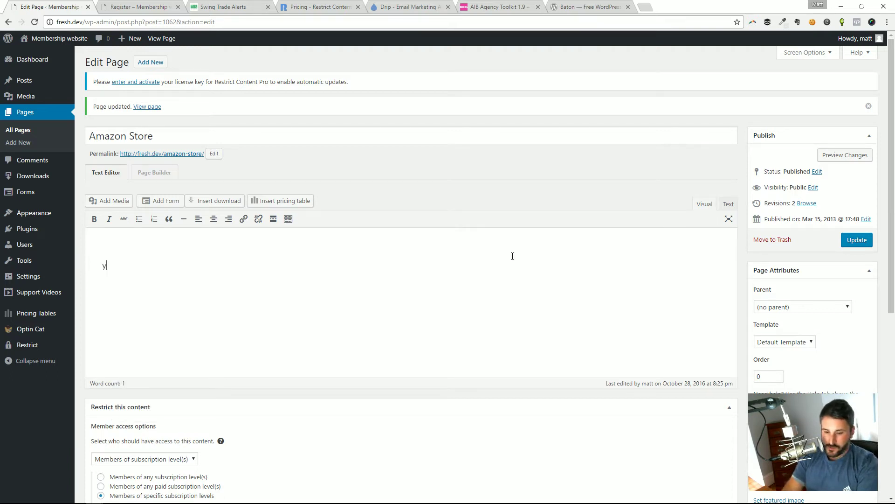
type("This is free content")
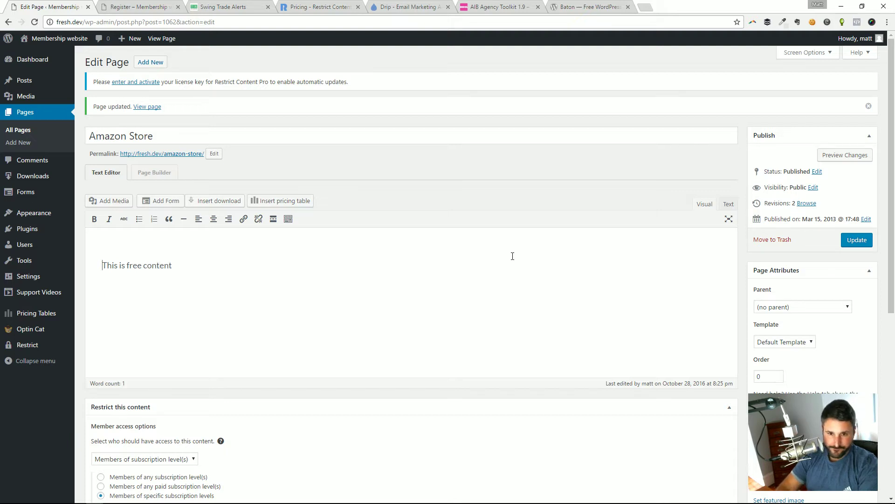
Step: Insert the overview-yt-tile.png image from the media library on a new line above the body text
key("Return")
key("Up")
left_click(111, 201)
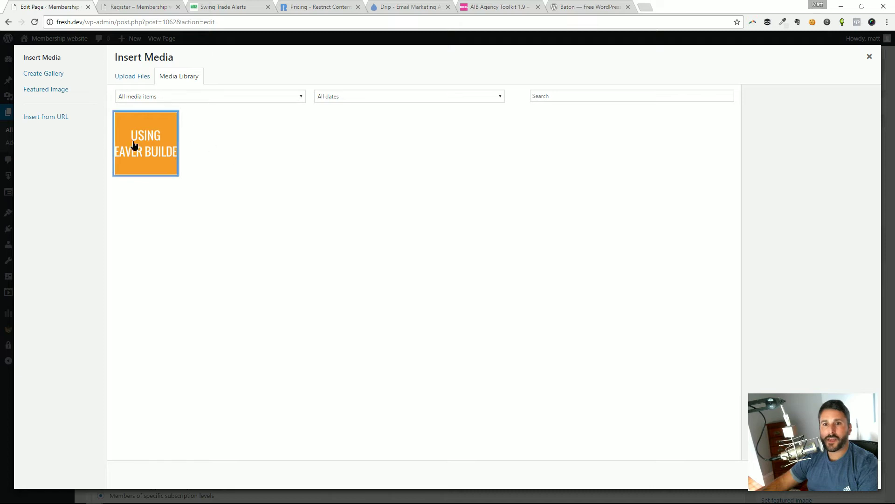
left_click(134, 145)
left_click(136, 77)
left_click(178, 77)
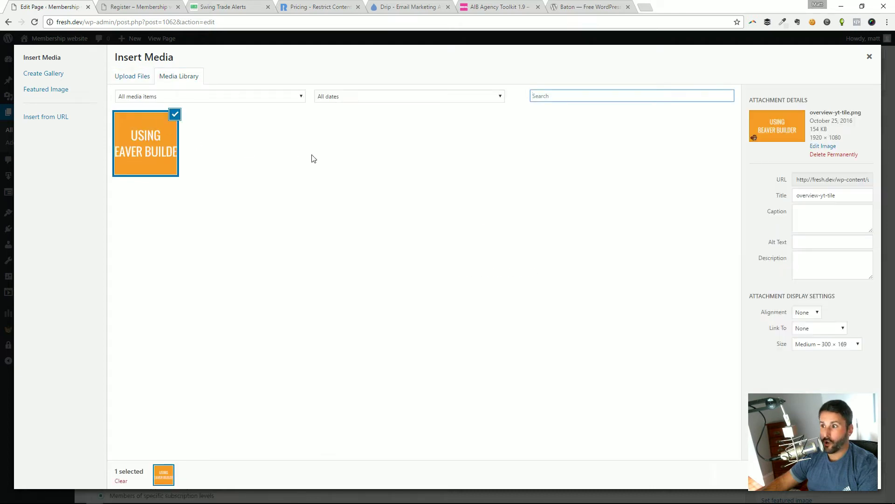
key("Escape")
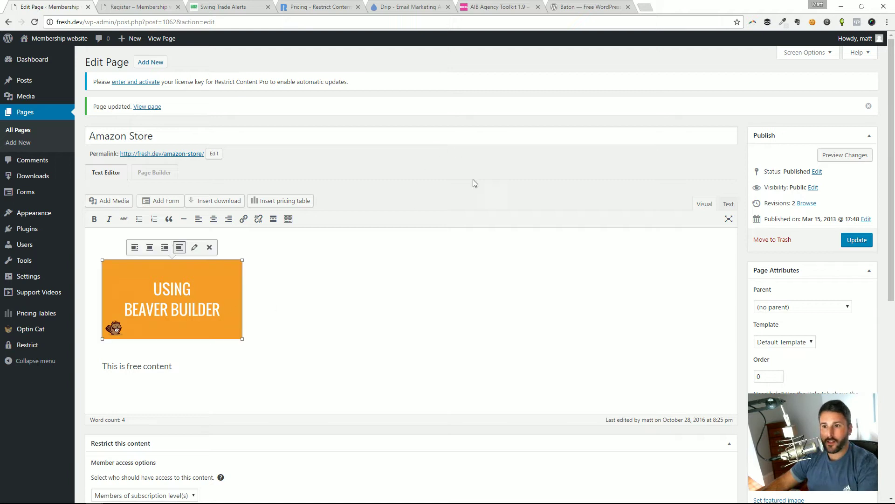
scroll(398, 232, "down", 2)
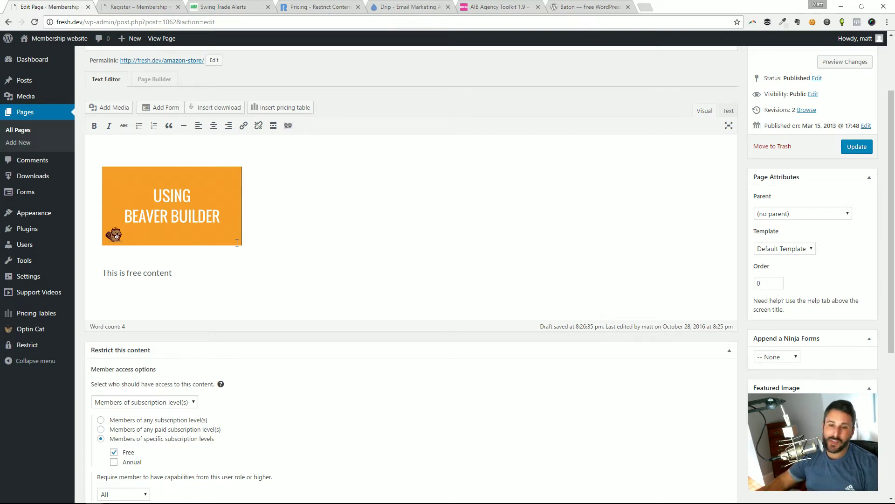
Step: Review the Amazon Store page's content together with its restriction, additional and drip schedule options
scroll(290, 382, "down", 2)
scroll(288, 327, "up", 4)
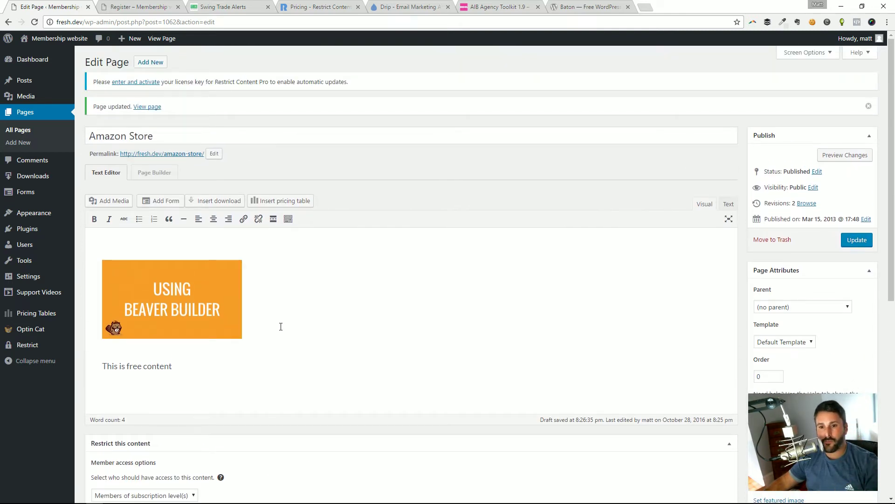
scroll(247, 298, "down", 2)
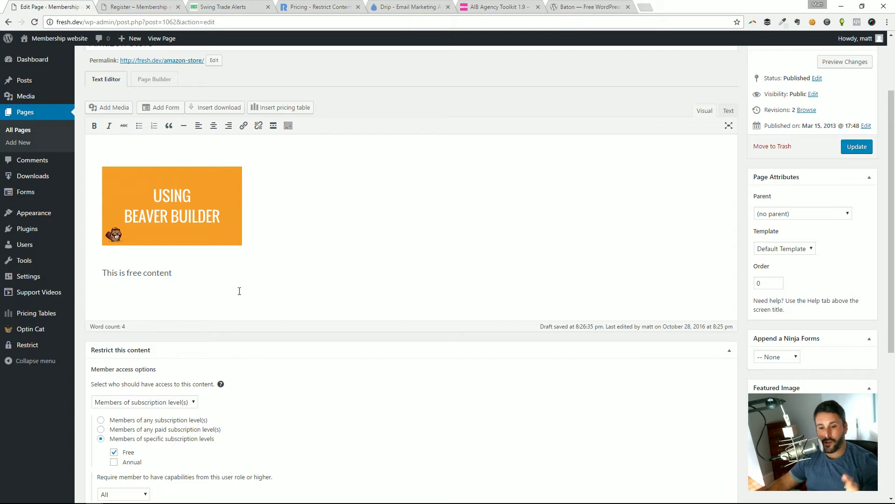
scroll(219, 298, "down", 3)
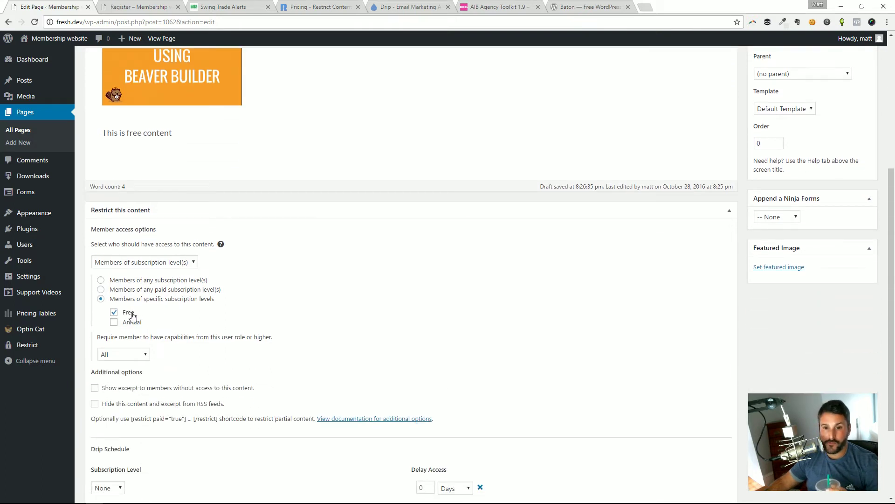
scroll(277, 399, "down", 1)
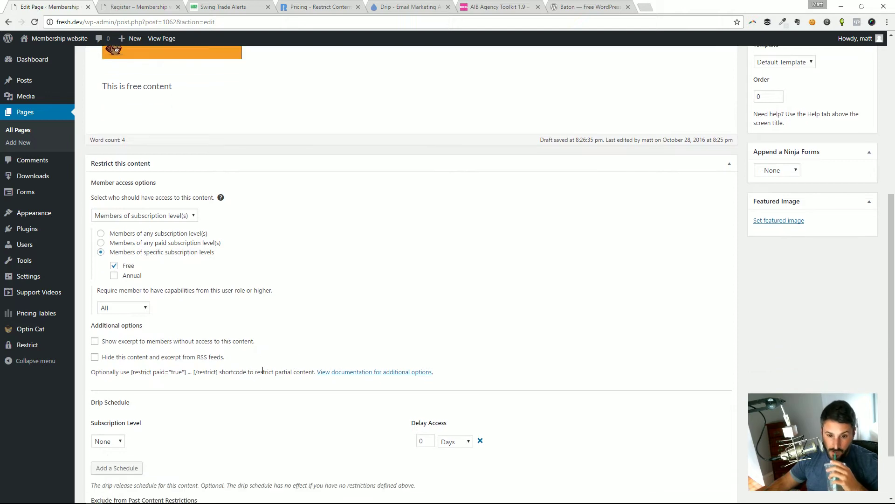
scroll(389, 358, "down", 2)
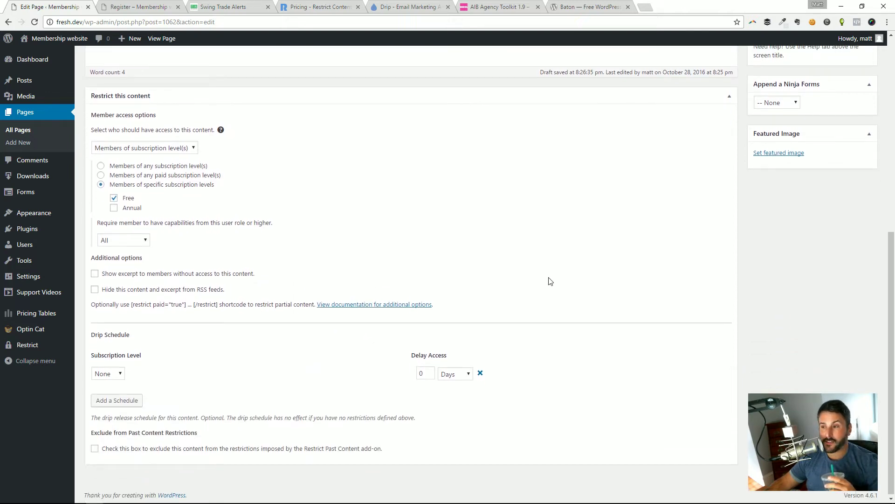
scroll(546, 279, "up", 3)
scroll(588, 258, "up", 2)
scroll(440, 285, "down", 2)
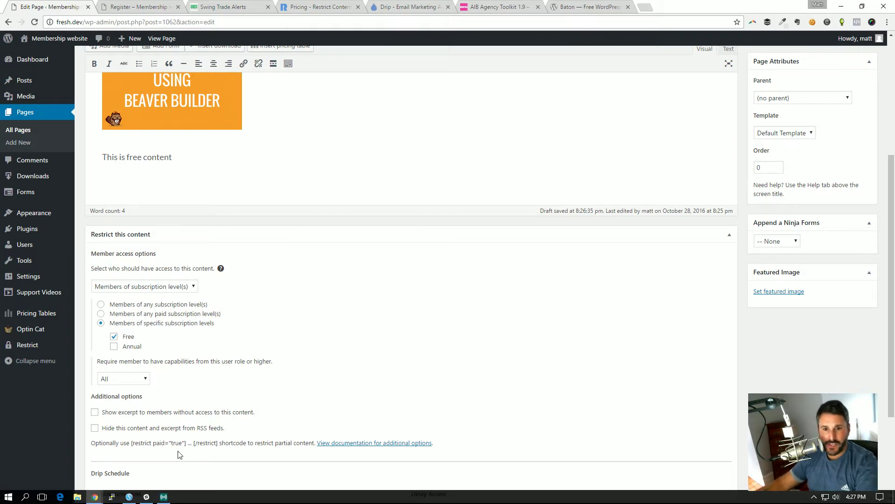
Step: Update the Amazon Store page to save its new image and body text
scroll(217, 361, "down", 2)
scroll(599, 335, "up", 3)
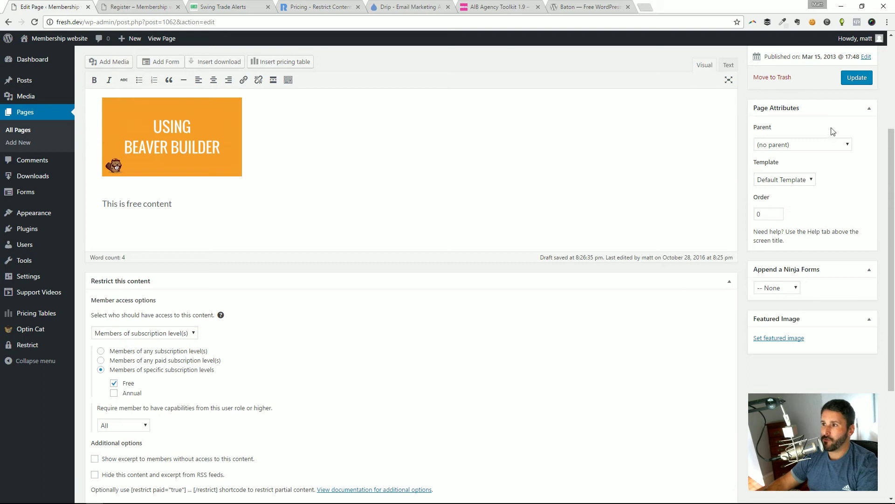
left_click(856, 80)
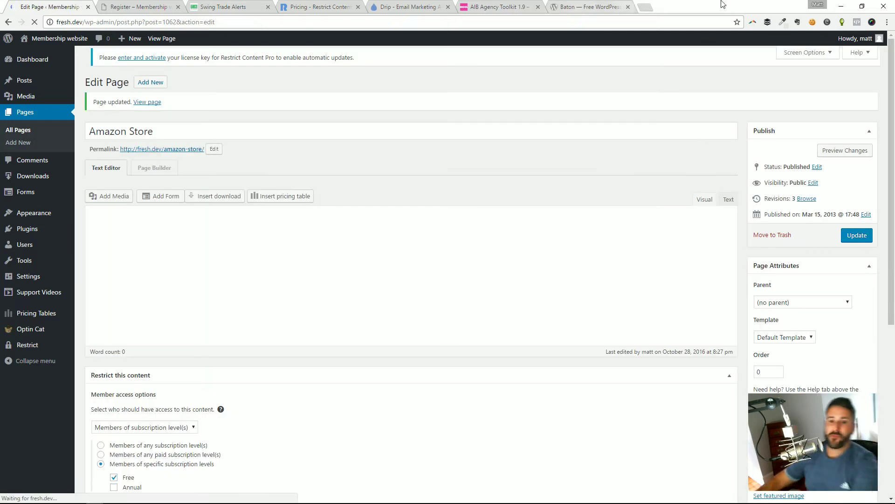
Step: Set the subscription level of the page's drip schedule to Free
scroll(349, 232, "down", 6)
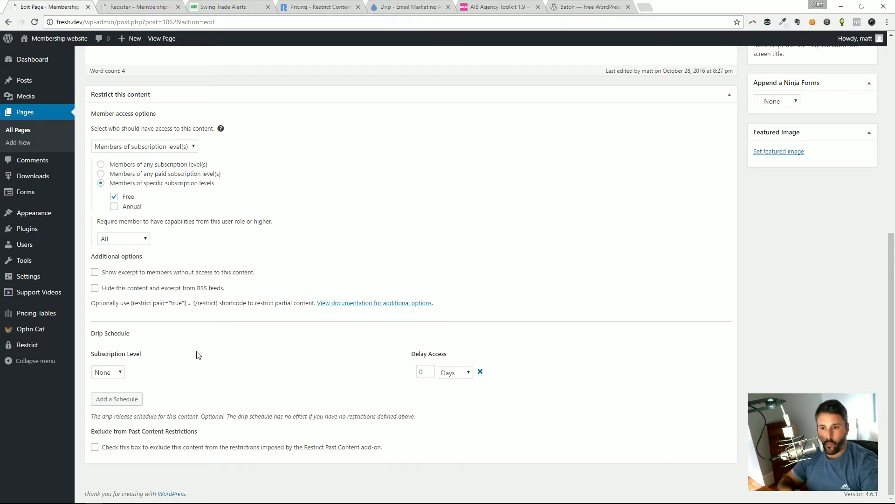
left_click(107, 372)
left_click(112, 391)
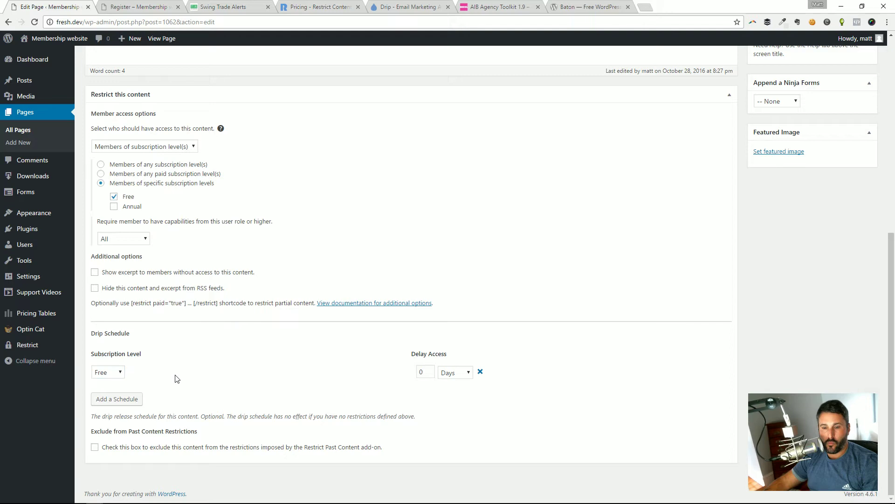
double_click(422, 372)
left_click(112, 372)
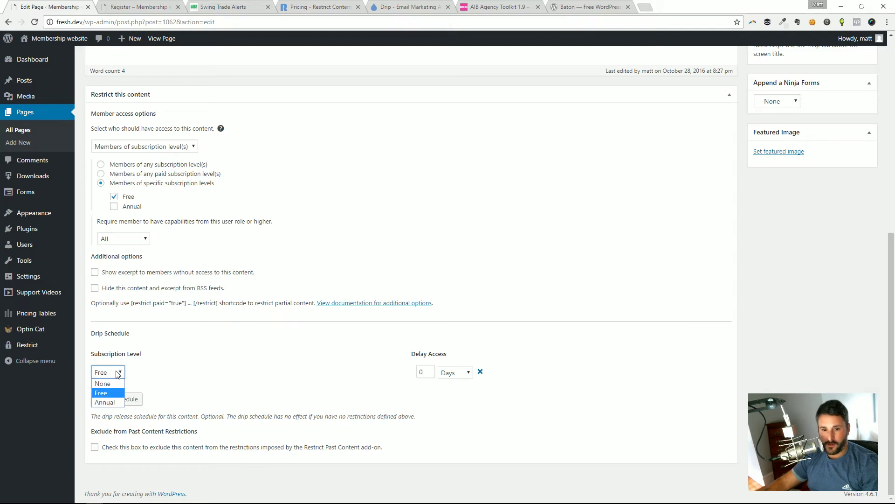
left_click(174, 372)
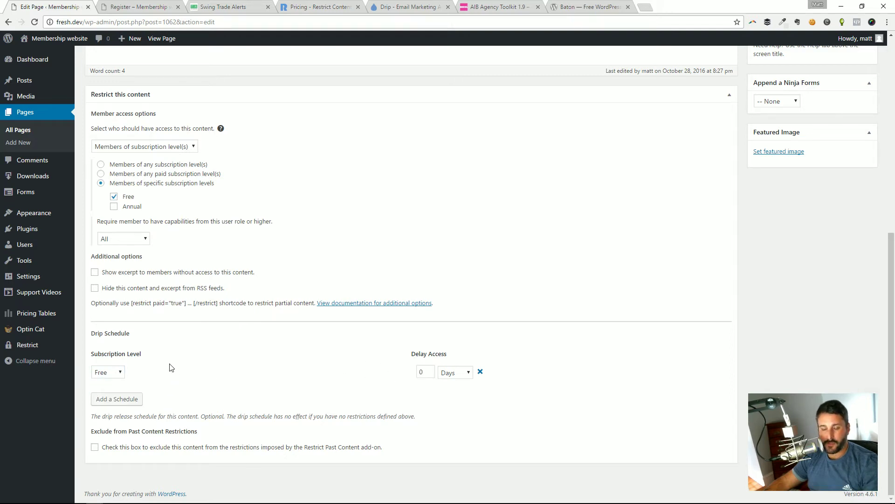
scroll(224, 343, "up", 4)
scroll(247, 321, "down", 4)
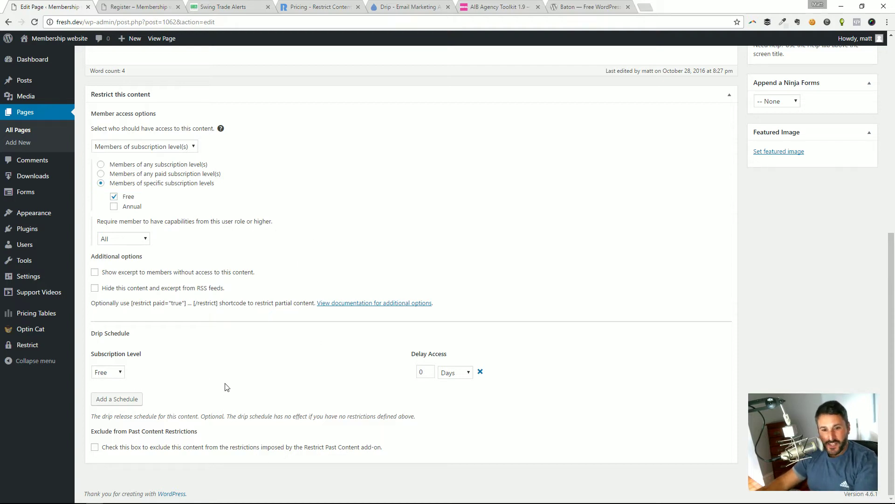
scroll(245, 252, "up", 6)
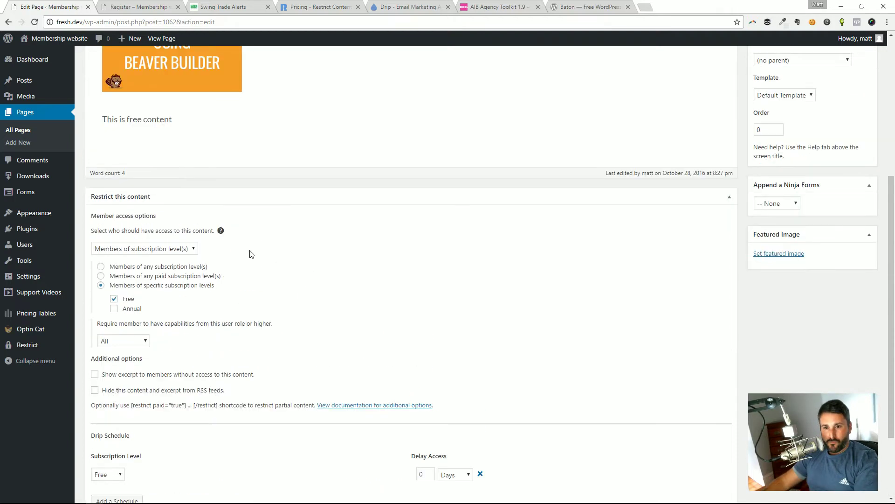
scroll(447, 301, "up", 1)
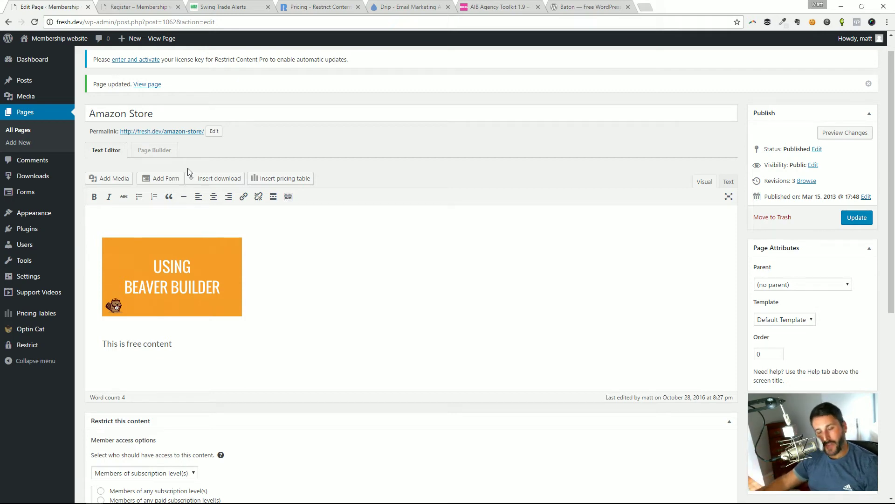
scroll(253, 273, "down", 7)
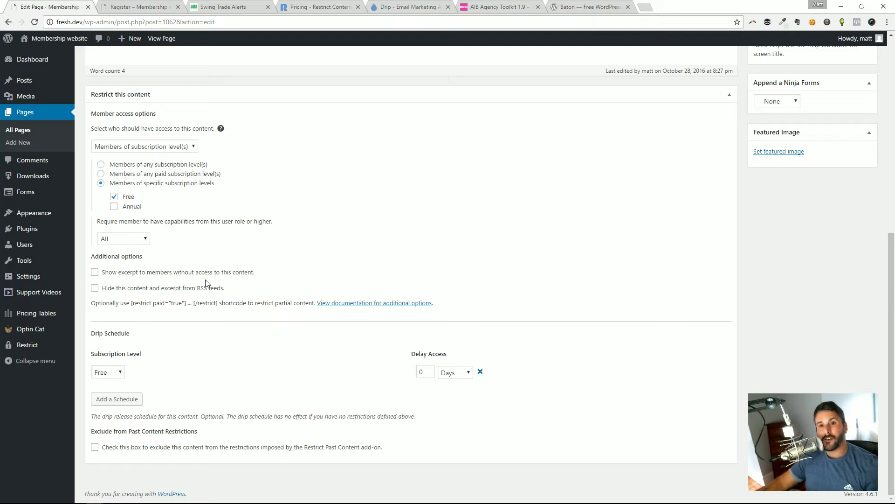
Step: Look up the pro add-ons of the Professional plan on the Restrict Content Pro pricing page, and return to the page editor
left_click(144, 9)
left_click(303, 7)
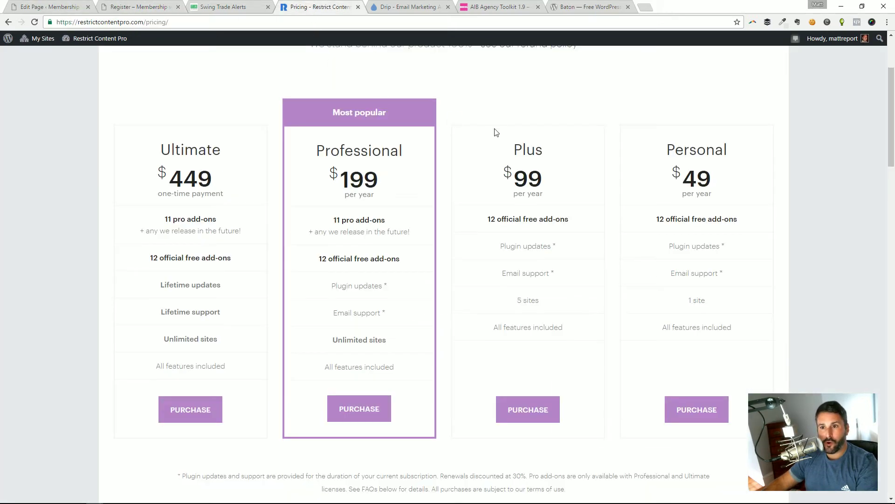
scroll(410, 288, "up", 1)
scroll(476, 296, "down", 1)
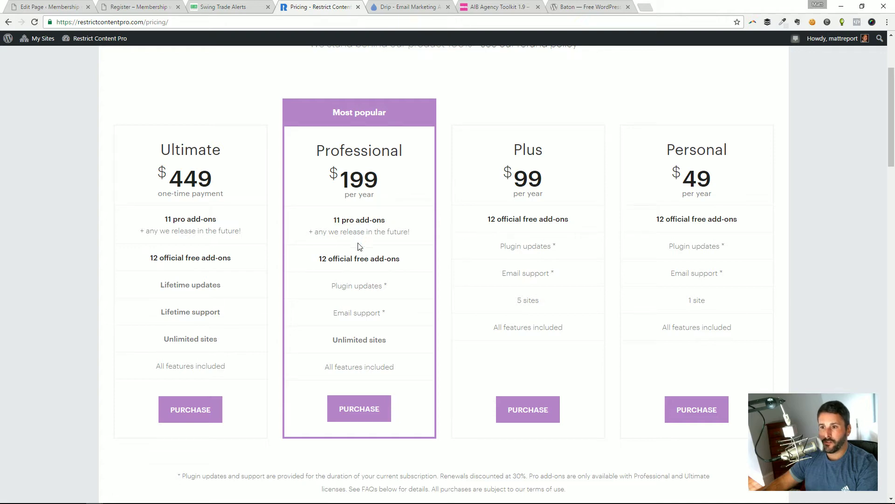
left_click_drag(337, 221, 359, 220)
left_click(360, 219)
scroll(400, 233, "down", 5)
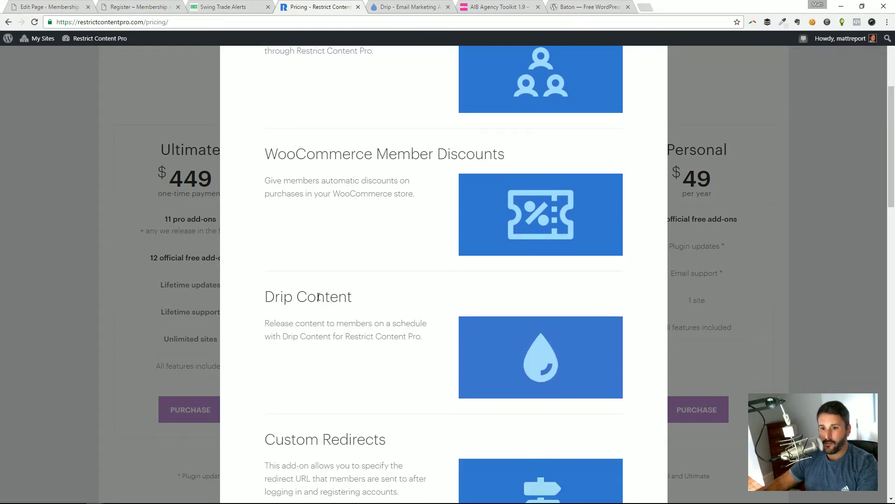
key("Escape")
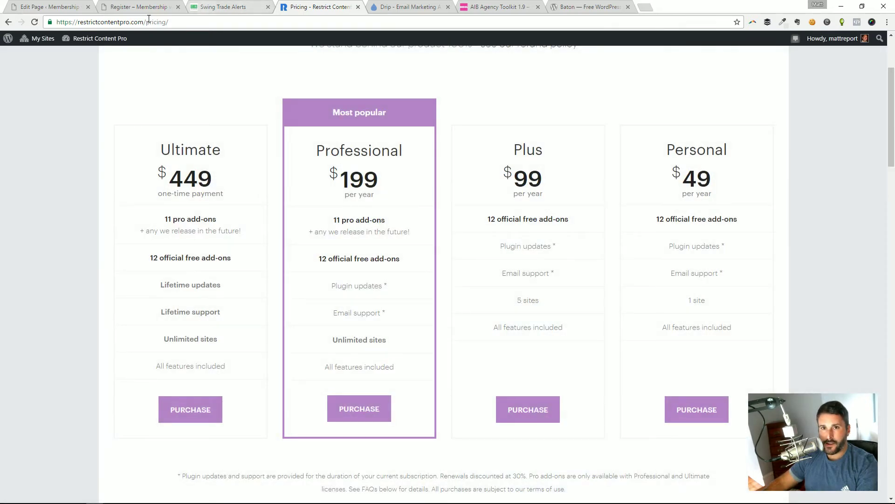
left_click(43, 6)
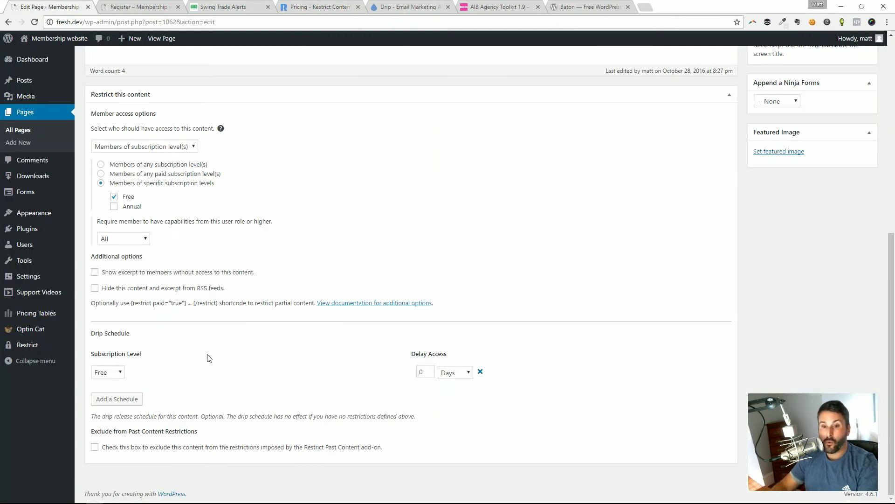
scroll(186, 369, "up", 7)
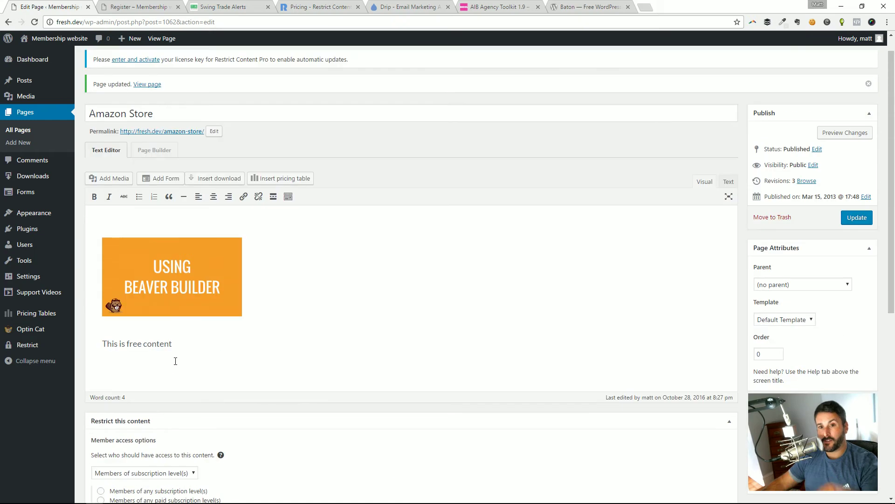
scroll(175, 361, "down", 6)
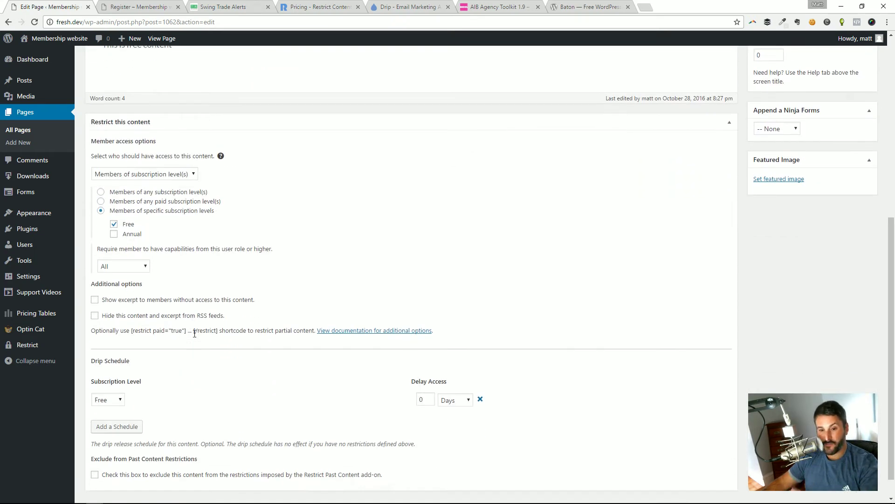
scroll(195, 337, "down", 1)
double_click(422, 371)
type("1")
left_click(479, 404)
double_click(420, 372)
left_click(428, 375)
left_click(681, 377)
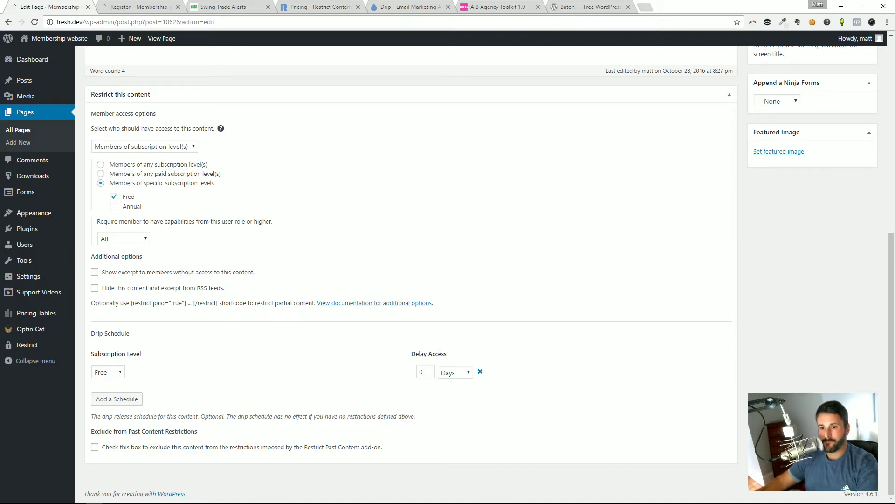
Step: Select Free as the drip schedule's subscription level and set its access delay to 2 days
left_click(106, 372)
left_click(109, 396)
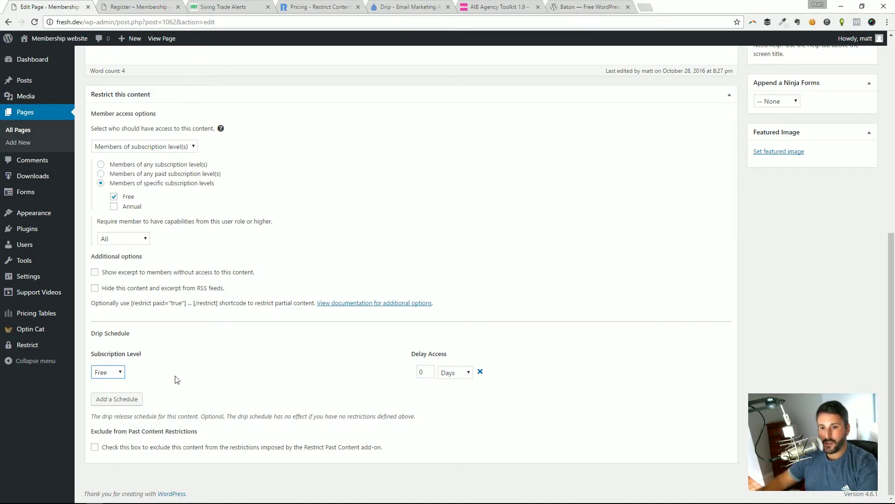
double_click(421, 372)
scroll(451, 333, "up", 1)
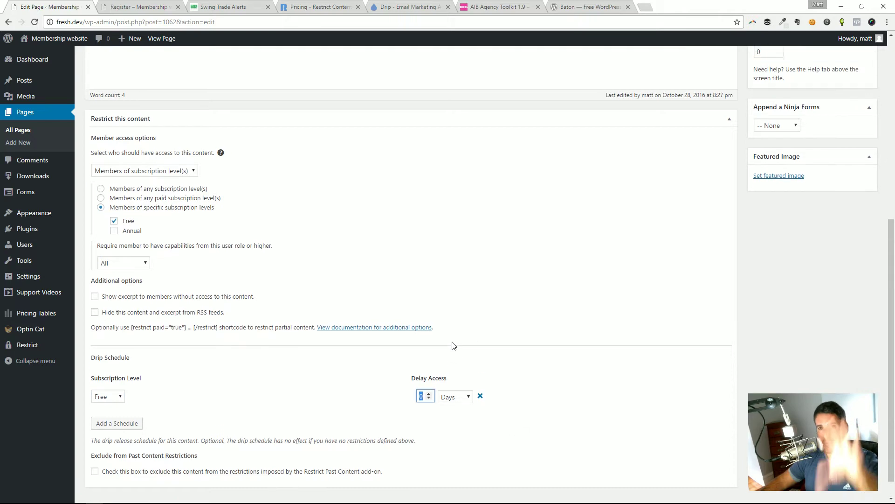
scroll(452, 348, "up", 4)
scroll(456, 352, "down", 3)
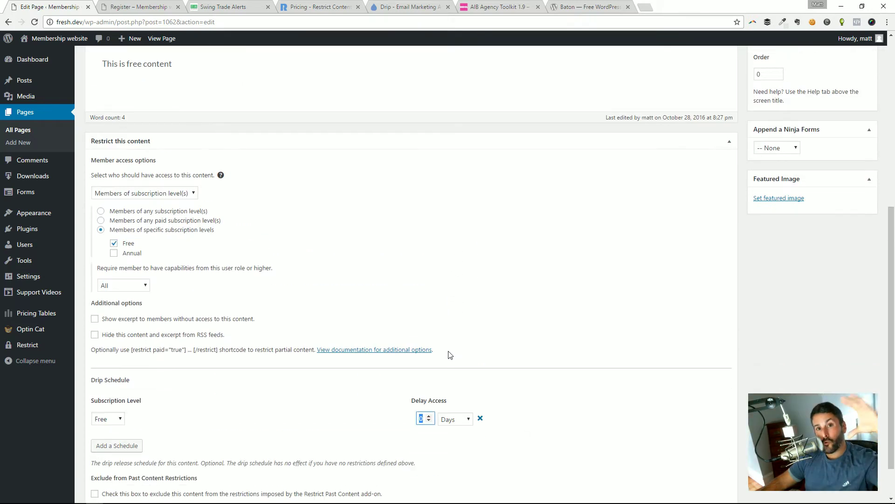
scroll(447, 338, "down", 1)
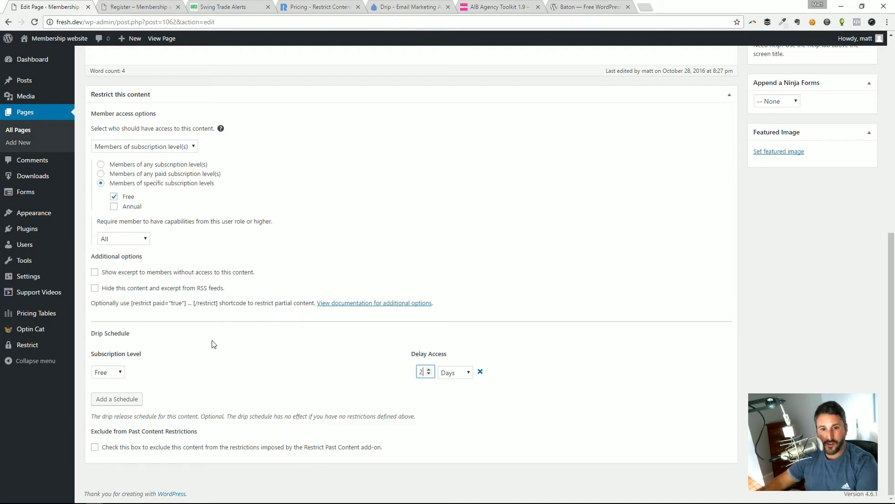
scroll(240, 345, "up", 2)
scroll(237, 354, "down", 2)
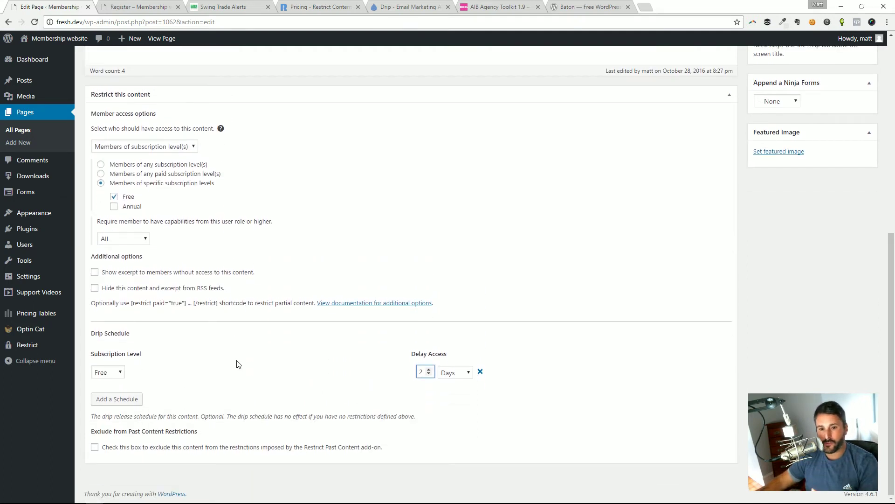
left_click(101, 373)
left_click(110, 402)
left_click(118, 373)
left_click(112, 385)
left_click(426, 371)
Step: Add a second drip schedule for the Annual subscription level with an access delay of 0
left_click(131, 400)
left_click(107, 400)
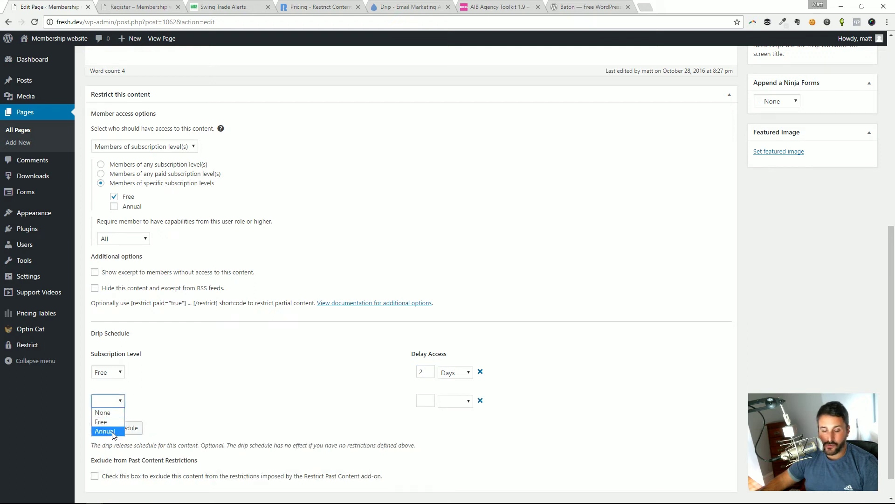
left_click(115, 417)
left_click(426, 402)
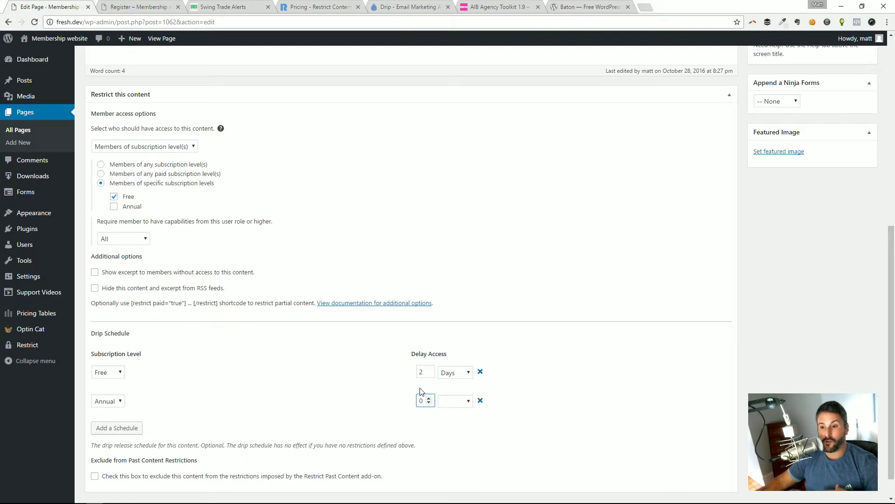
Step: Set the drip schedule's access delay to 7 days for the Free level and 1 day for Annual
double_click(425, 370)
double_click(422, 400)
type("1")
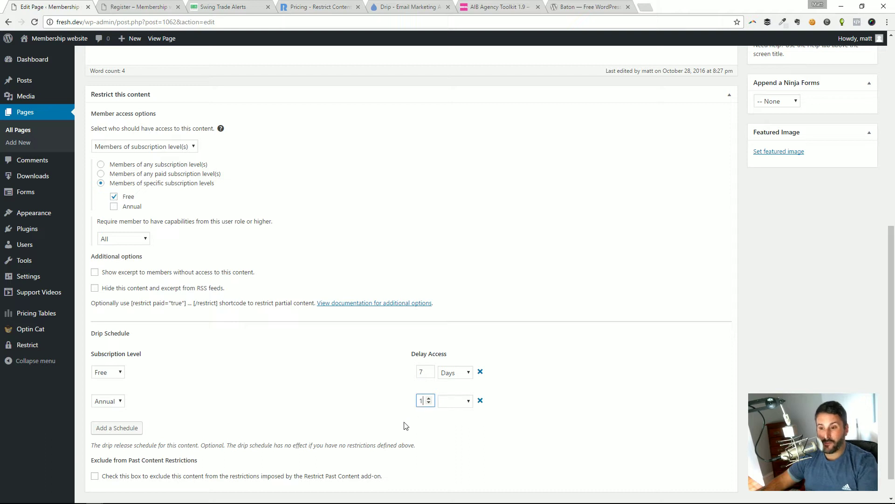
left_click(452, 401)
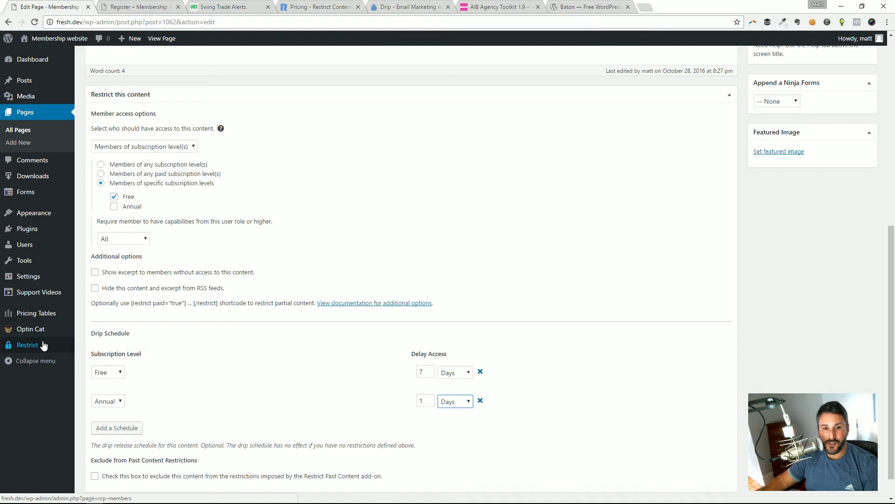
Step: Open Restrict Content Pro's Subscription Levels page
mouse_move(45, 345)
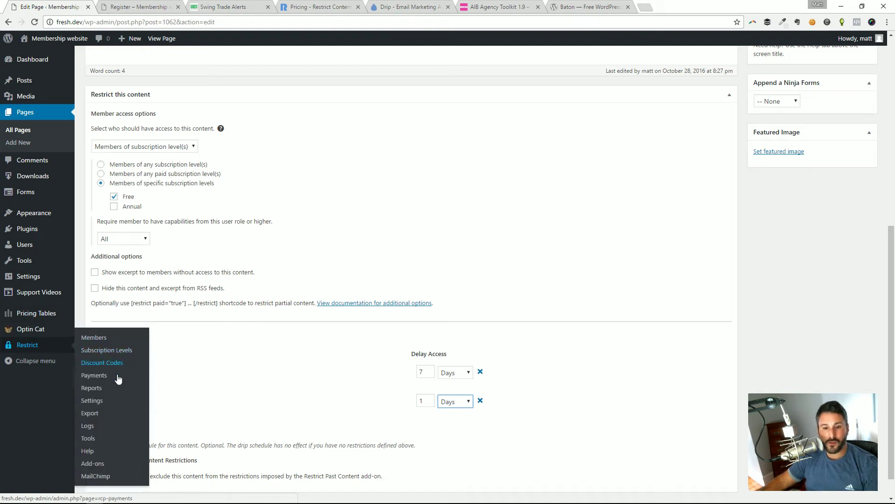
left_click(111, 350)
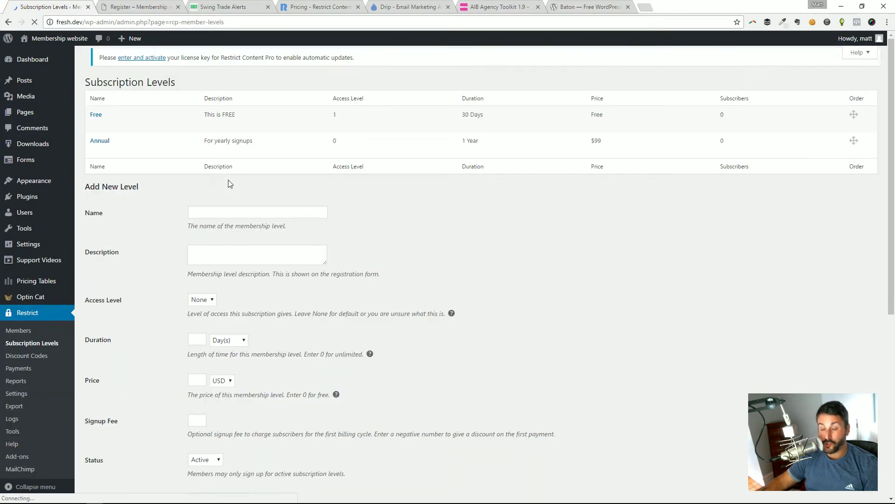
Step: Open the Free subscription level for editing
scroll(210, 195, "down", 4)
scroll(211, 214, "up", 4)
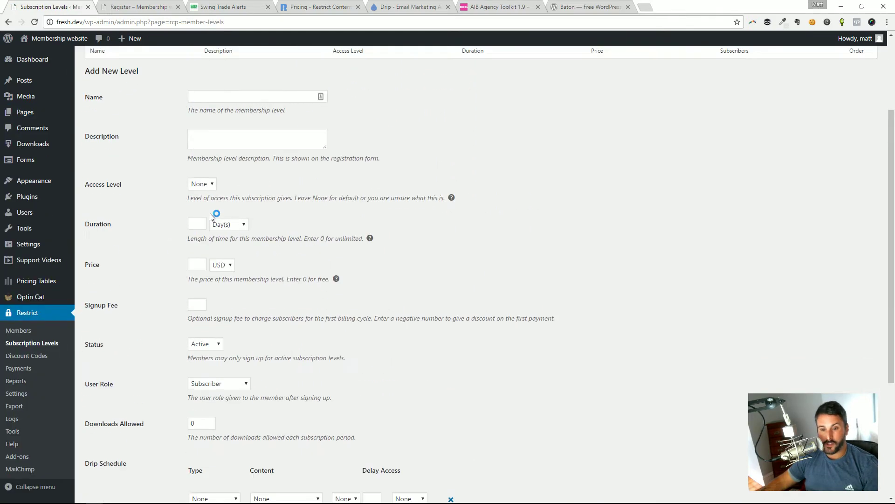
left_click(112, 132)
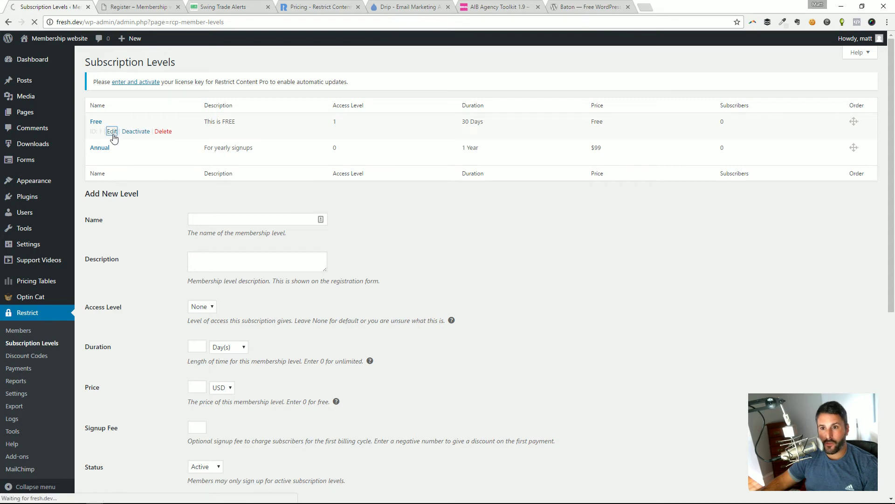
Step: Set the Free level's first drip schedule to the Hello world! post by content type, with a delay of 0 and unit None
scroll(217, 220, "down", 5)
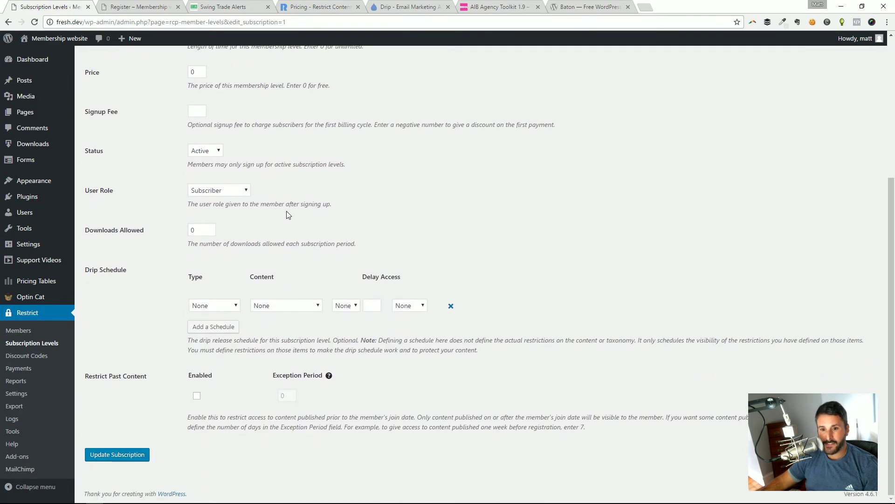
left_click(235, 306)
left_click(227, 336)
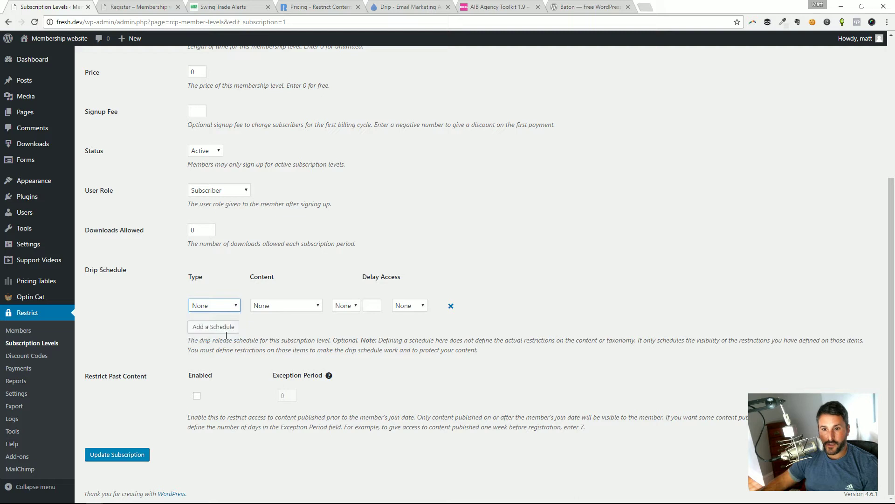
left_click(285, 299)
left_click(278, 324)
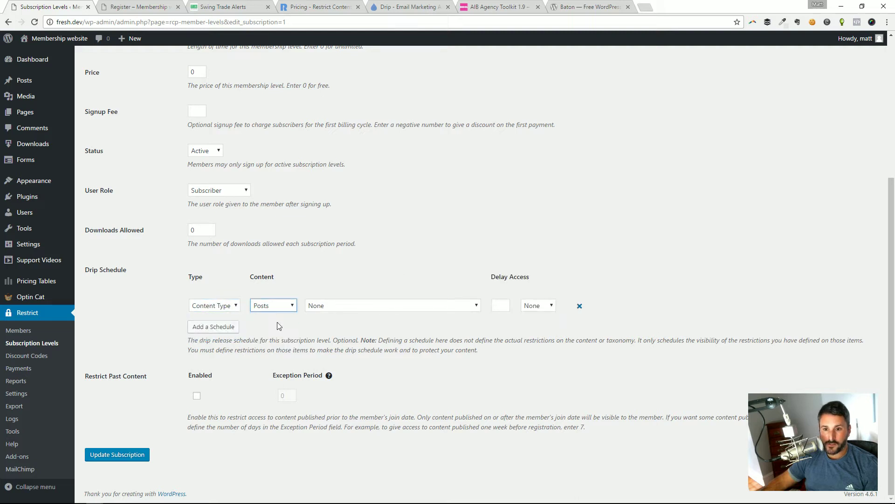
left_click(338, 306)
left_click(361, 337)
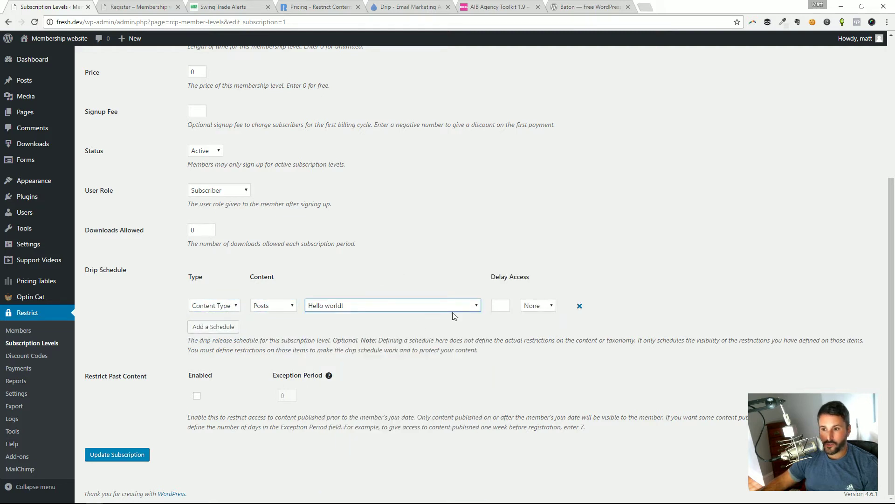
left_click(499, 305)
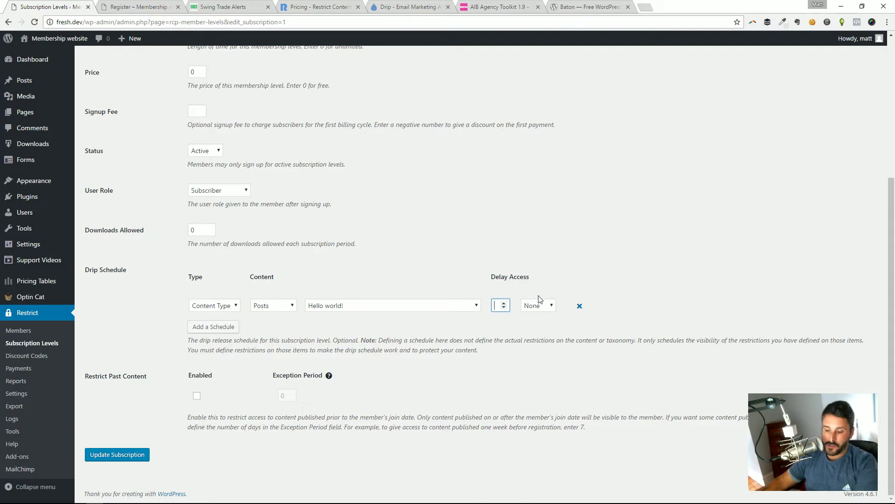
left_click(547, 306)
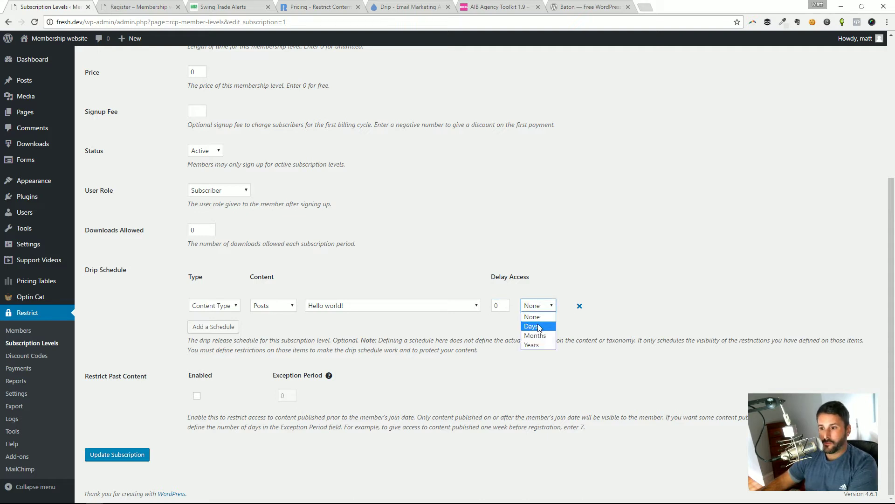
left_click(536, 315)
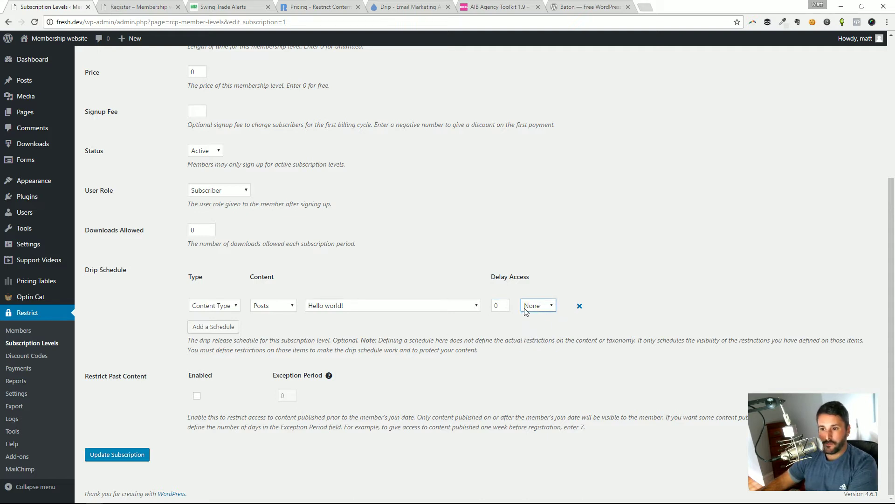
Step: Add a second drip schedule to the Free level by content type, targeting the post Paginated
left_click(238, 330)
left_click(231, 335)
left_click(236, 354)
left_click(287, 335)
left_click(287, 358)
left_click(335, 339)
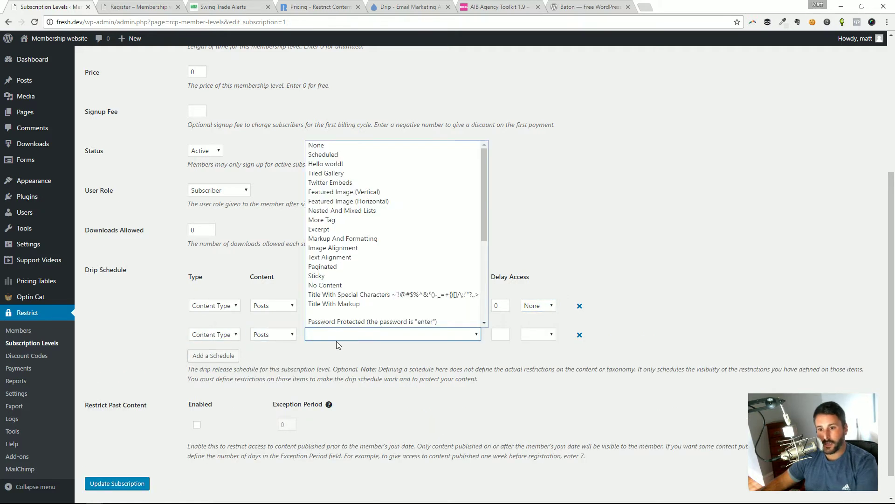
left_click(356, 265)
Step: Set the access delay of the Paginated post's drip schedule to 1 day
left_click(505, 335)
type("0")
left_click(503, 332)
left_click(539, 334)
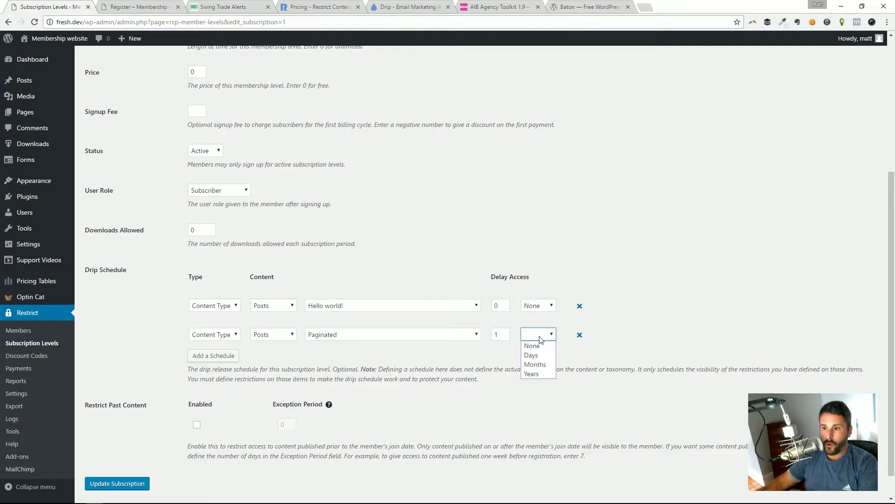
left_click(532, 352)
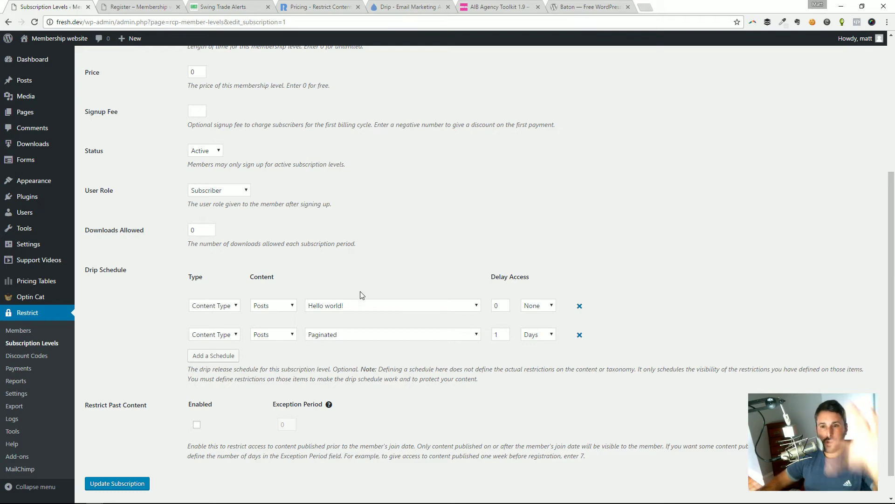
Step: Save the drip schedule changes to the Free subscription level
scroll(354, 308, "up", 5)
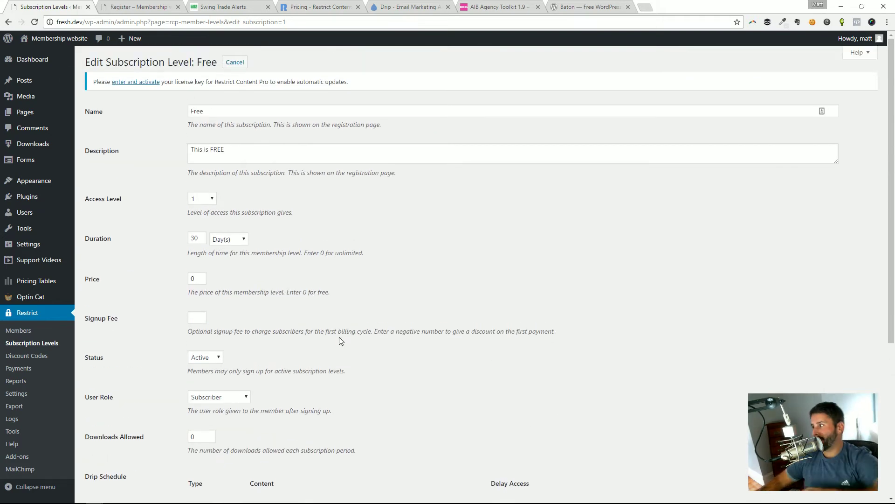
scroll(340, 341, "down", 5)
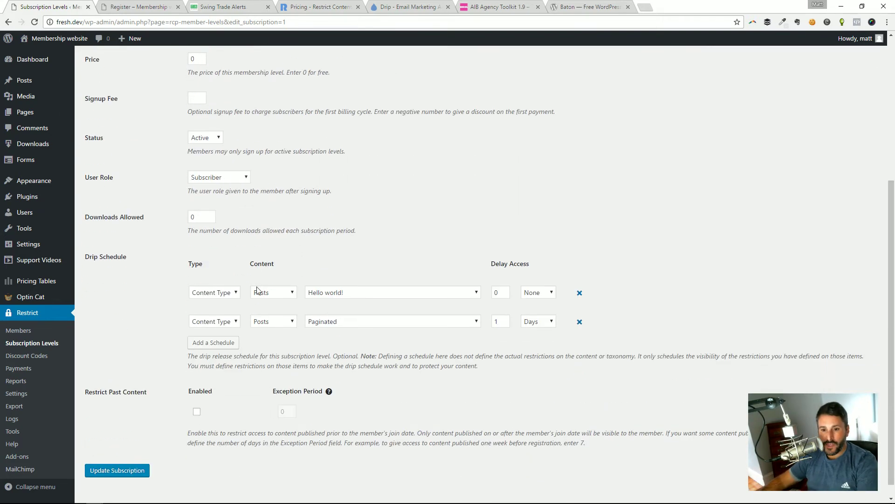
left_click(134, 457)
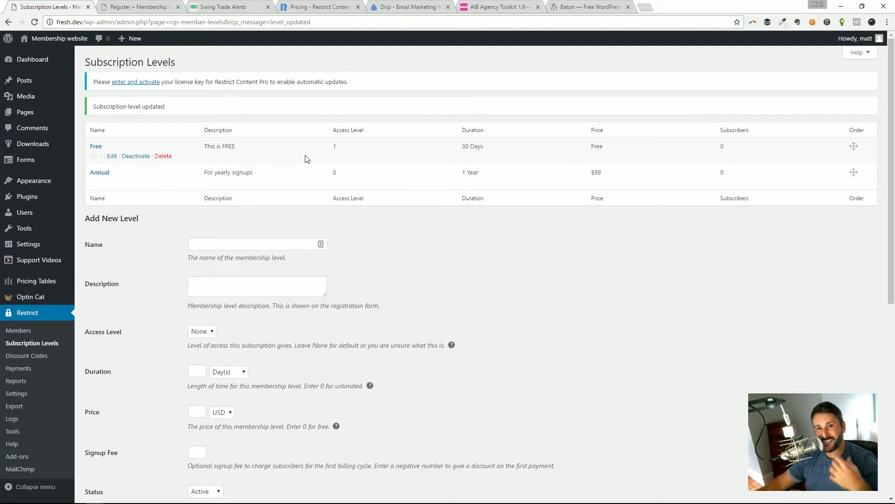
Step: Open the site's front page in the Customizer and go to its Front Page widget area
left_click(52, 56)
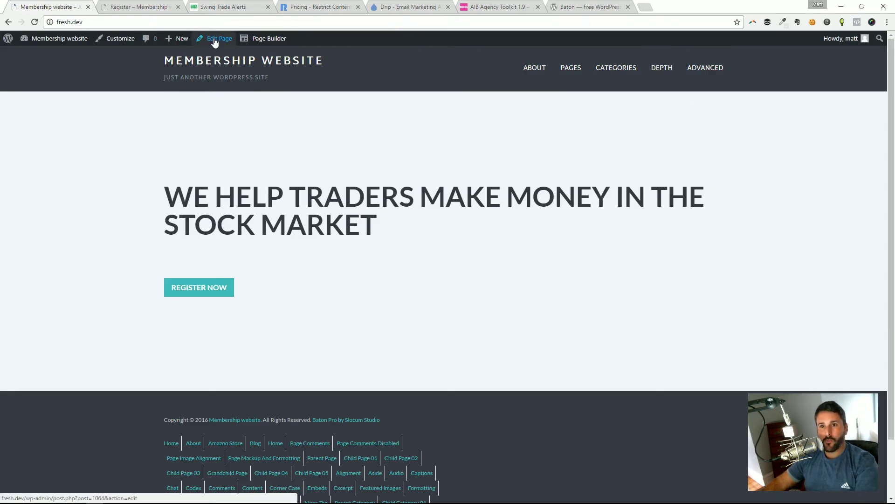
left_click(114, 38)
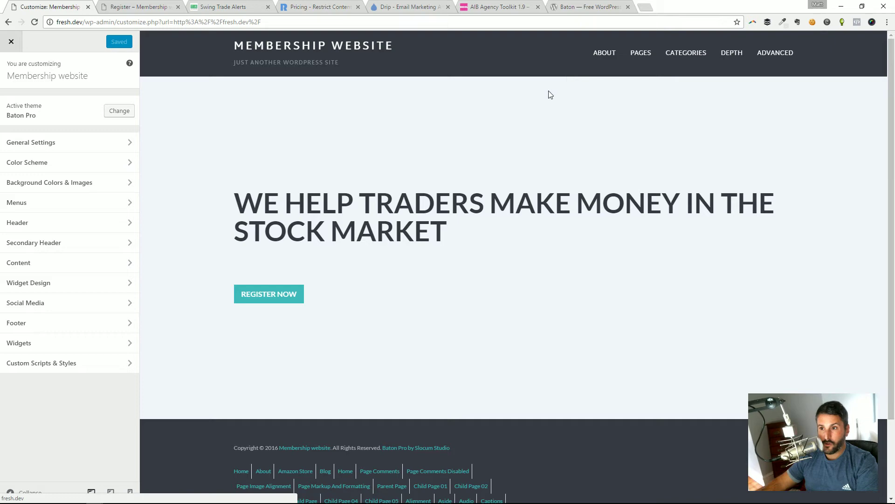
left_click(507, 84)
left_click(116, 156)
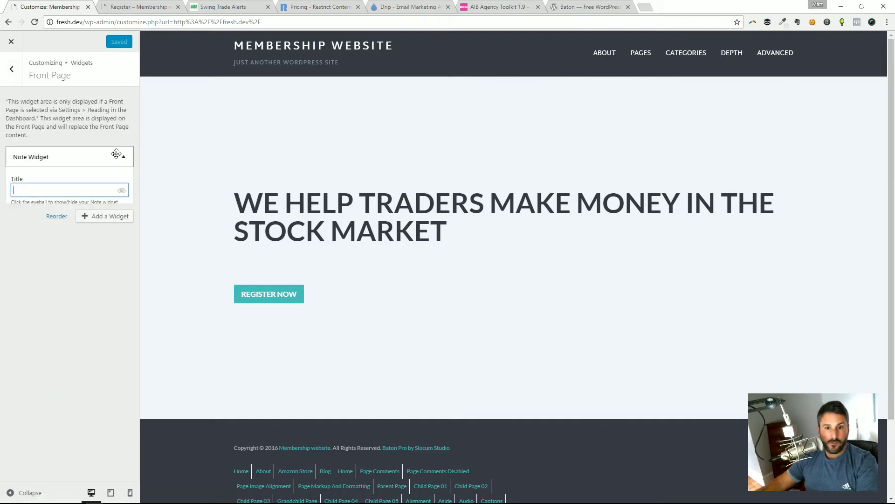
Step: Add a second Note Widget to the Front Page area with the Baton Features 1 display layout
left_click(106, 181)
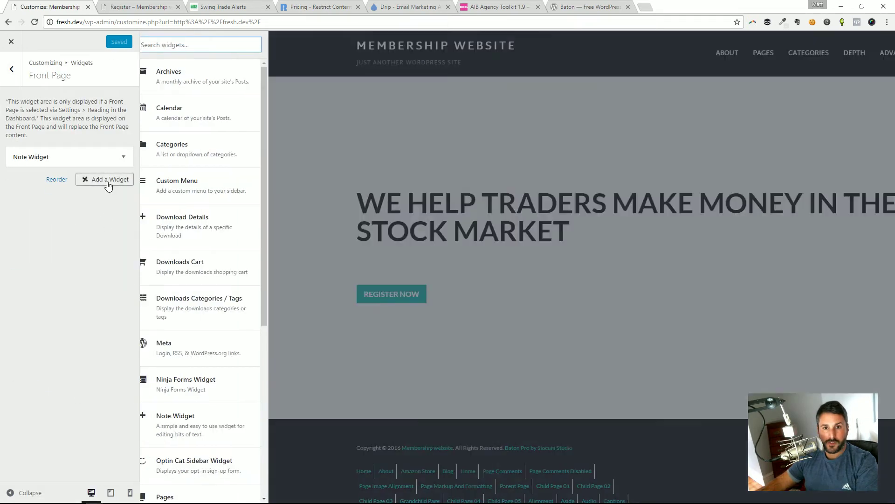
type("note")
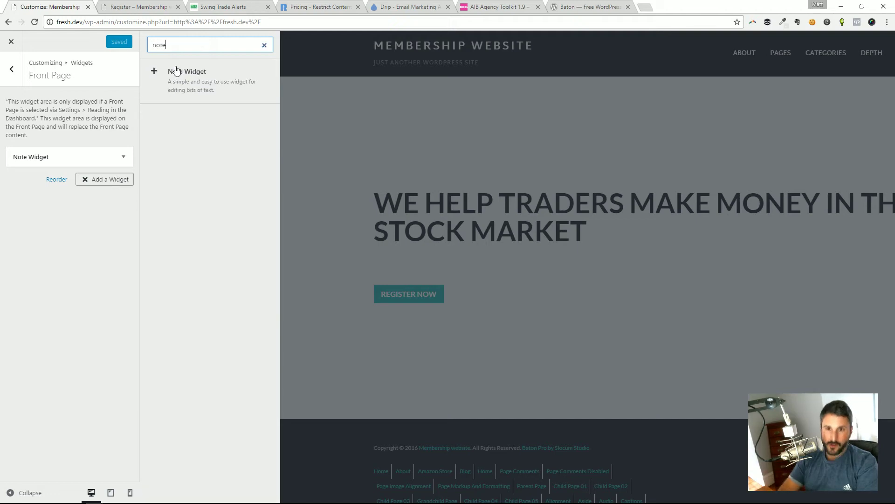
left_click(218, 81)
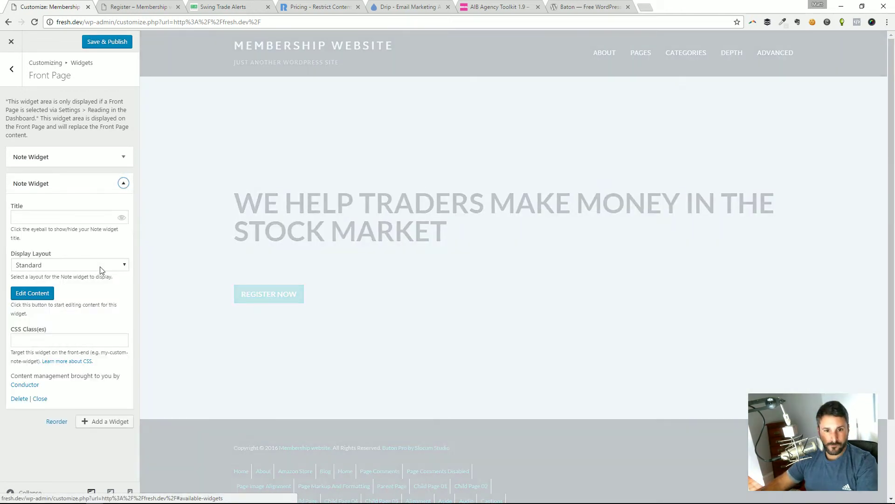
left_click(101, 266)
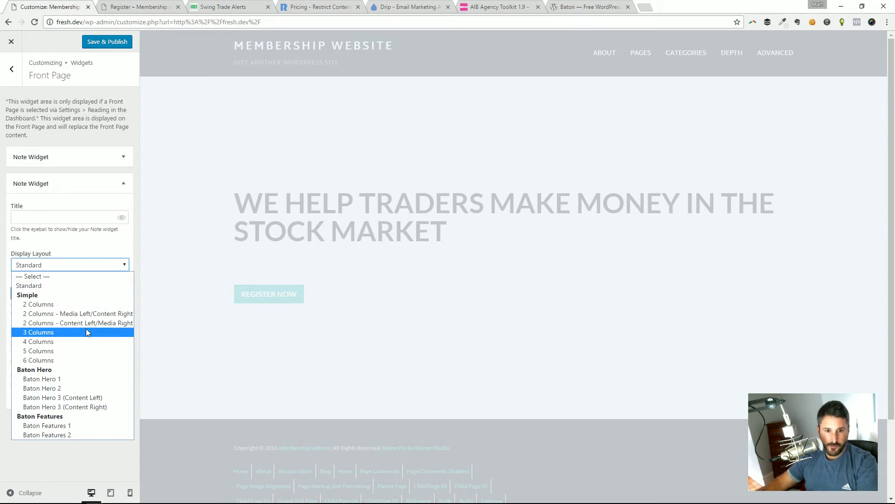
left_click(75, 426)
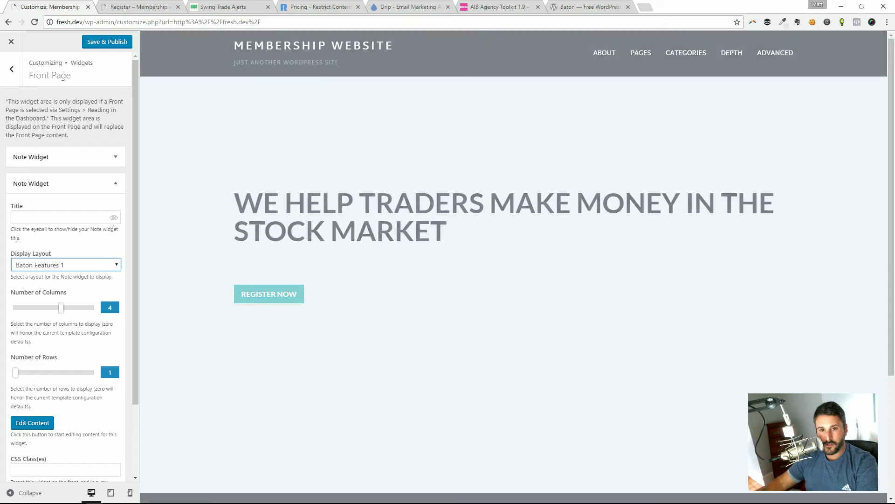
left_click(116, 183)
Step: Replace the front page's main heading above the Register Now button with "SIGNUP FOR OUR FREE MASTERCLASS"
scroll(369, 308, "down", 2)
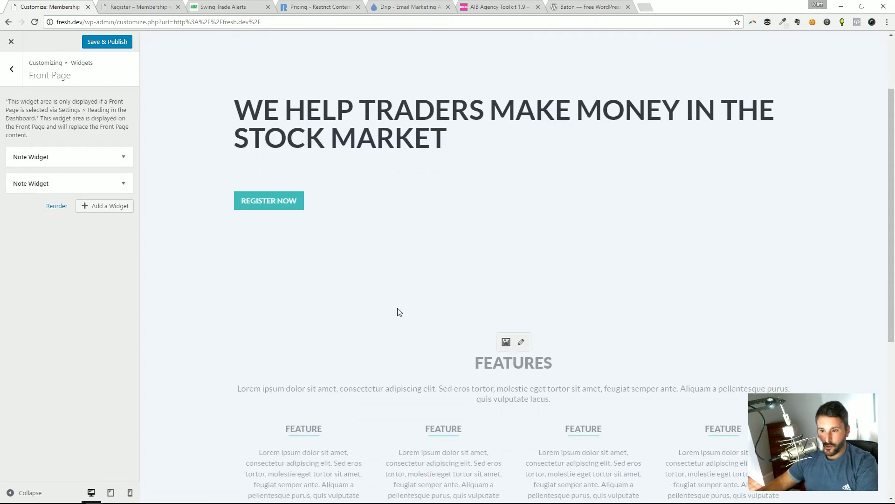
scroll(359, 391, "up", 2)
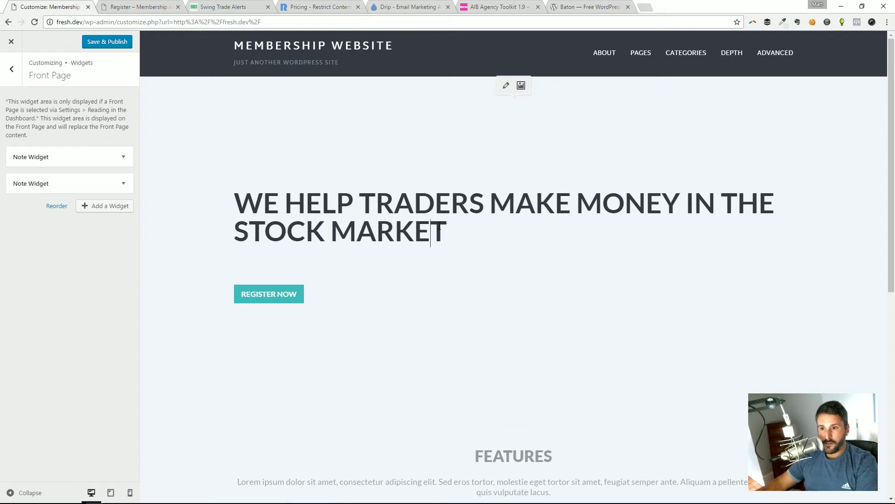
left_click_drag(234, 203, 449, 222)
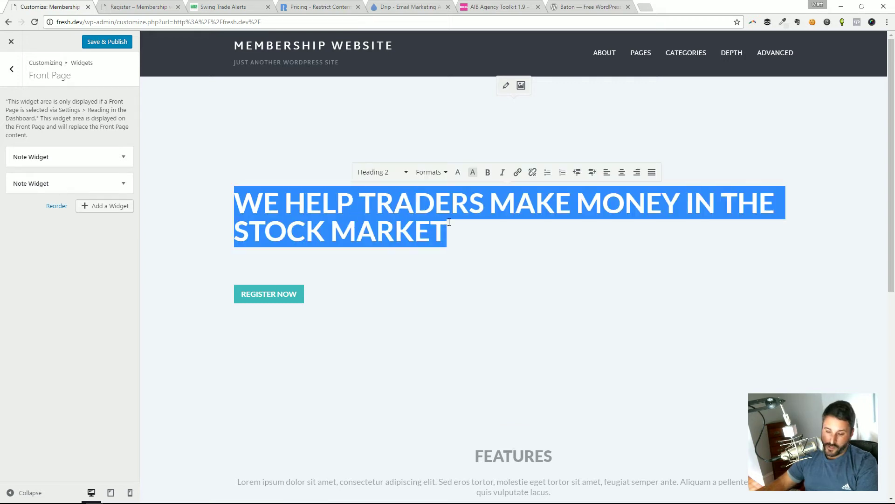
type("SITN")
key("BackSpace")
key("BackSpace")
type("GNUP ")
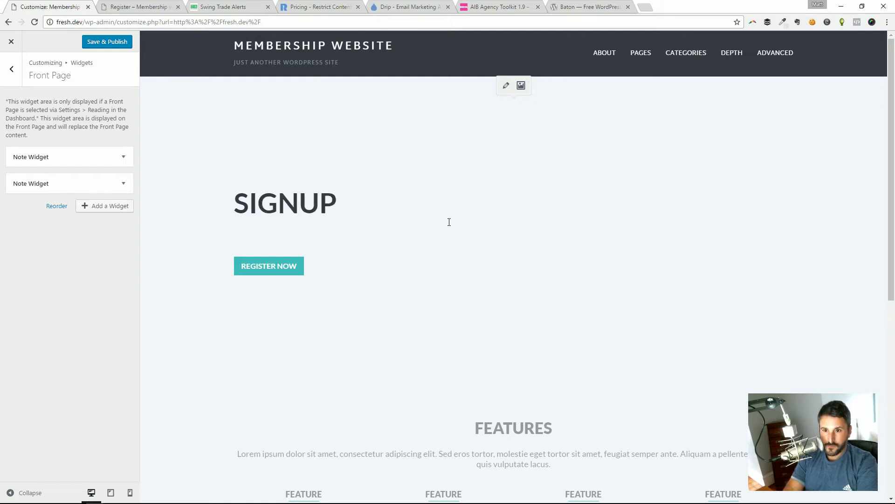
type("FOR OUR FREE ")
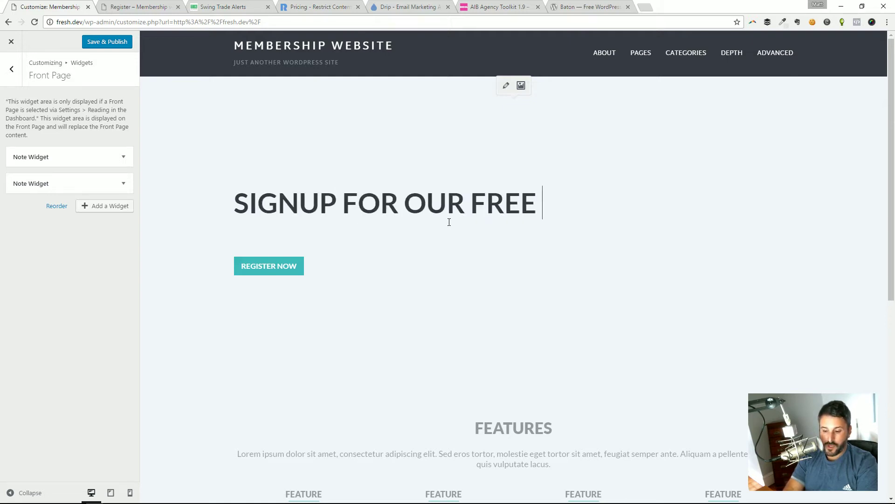
type("MASTERLC")
key("BackSpace")
key("BackSpace")
type("CLASS")
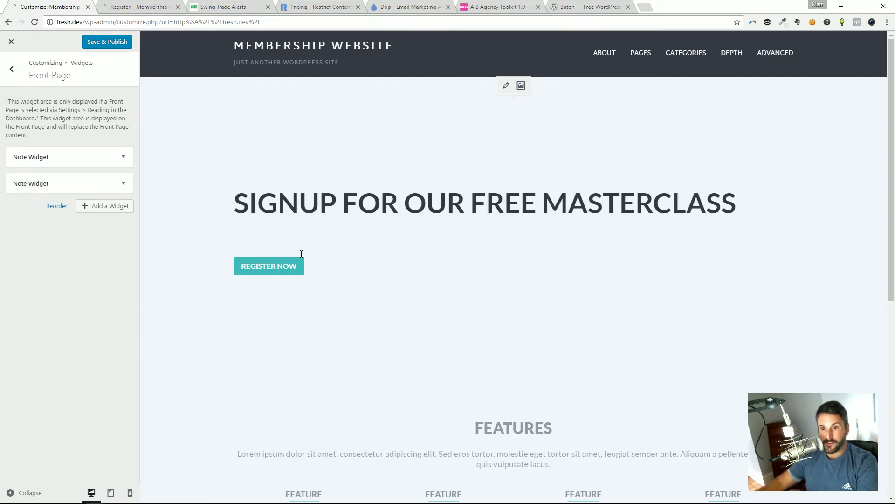
Step: Replace the Features section heading with "WHAT YOU GET FOR FREE"
scroll(390, 334, "down", 3)
double_click(542, 296)
key("BackSpace")
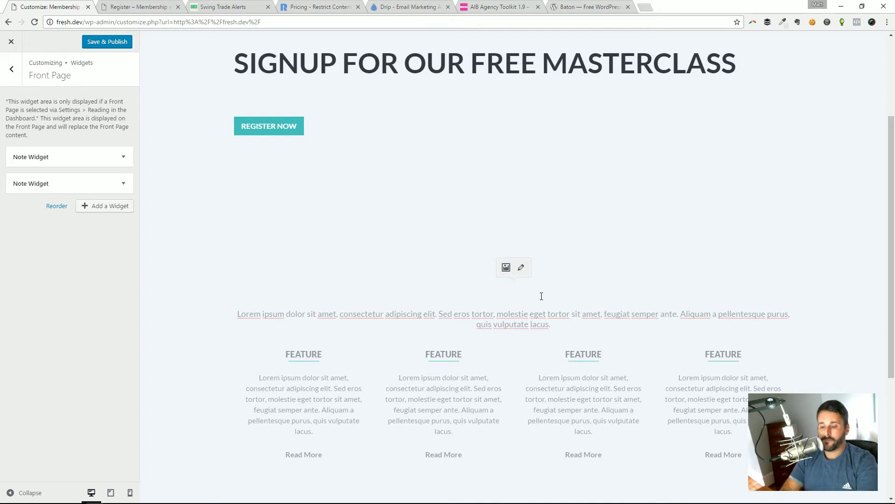
type("WHAT YOU GET FO")
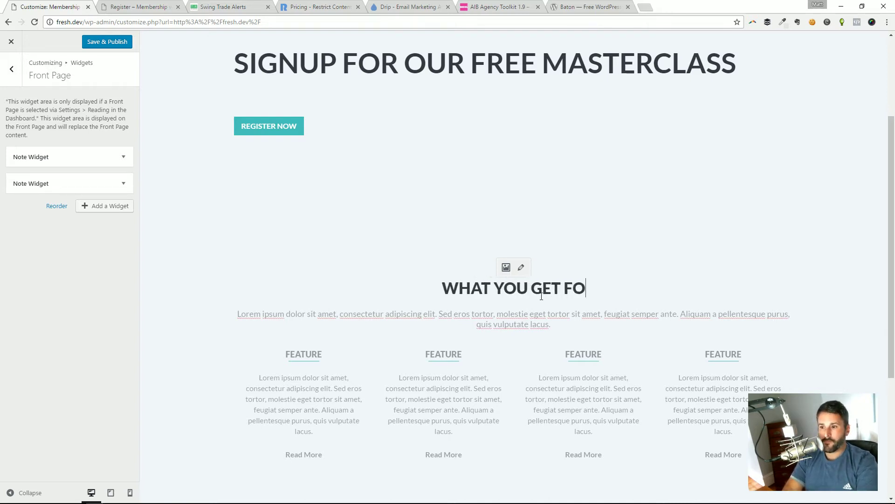
type("R FREE")
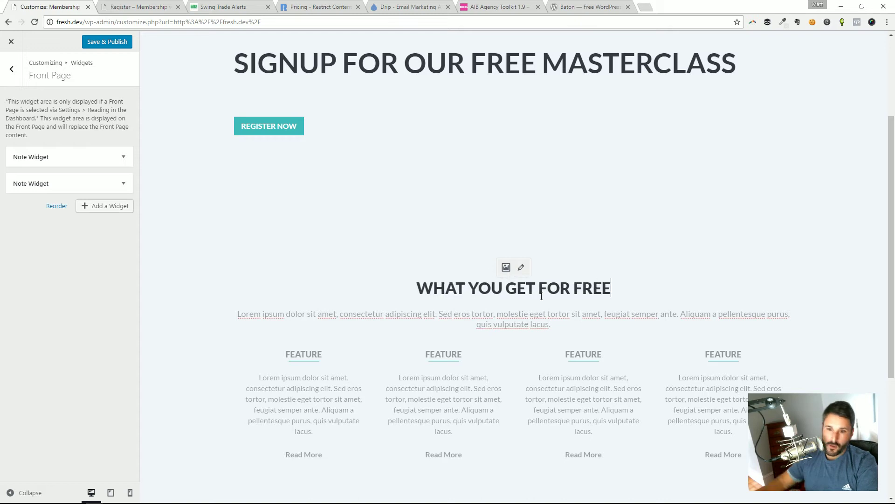
Step: Change the first feature column's title to "7 PART COURSE"
double_click(309, 356)
key("BackSpace")
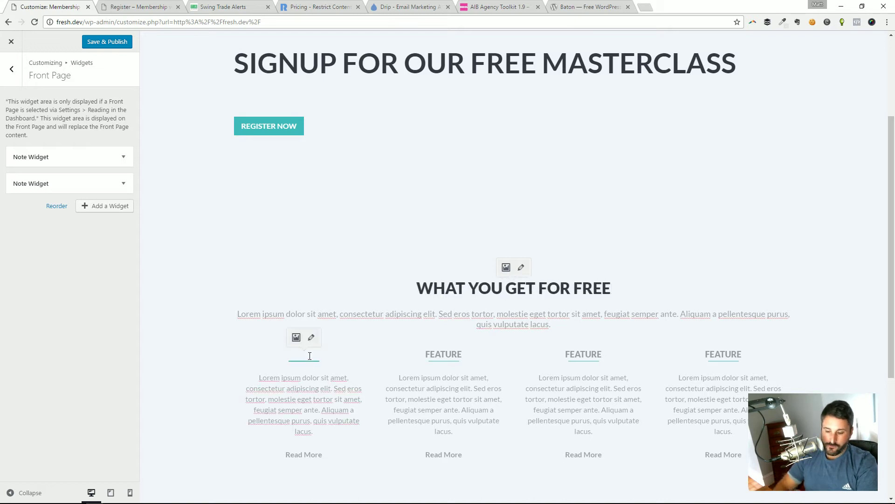
type("7 PART COURSE")
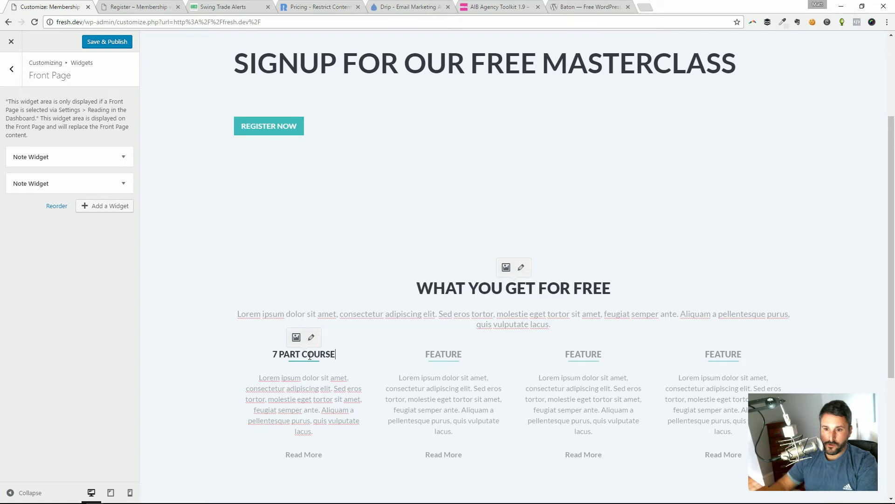
Step: Change the second feature column's title to "RELEASED ONCE A WEEK"
double_click(442, 354)
key("BackSpace")
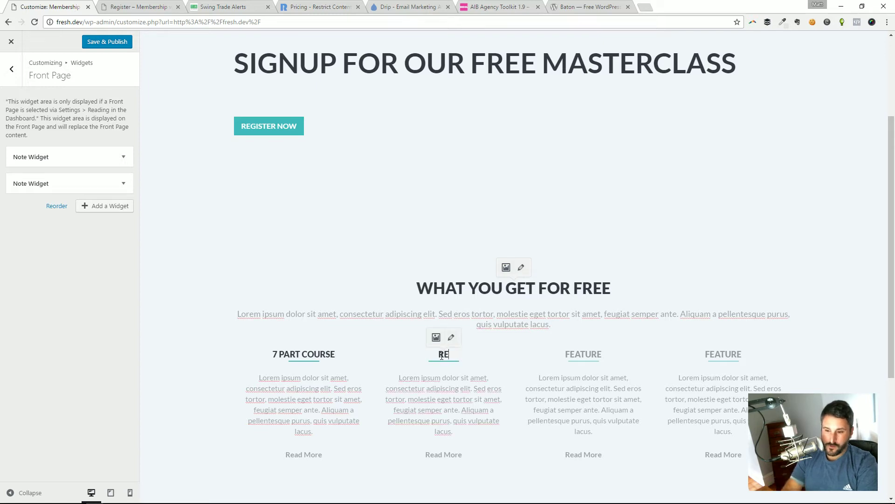
type("RELEASED ")
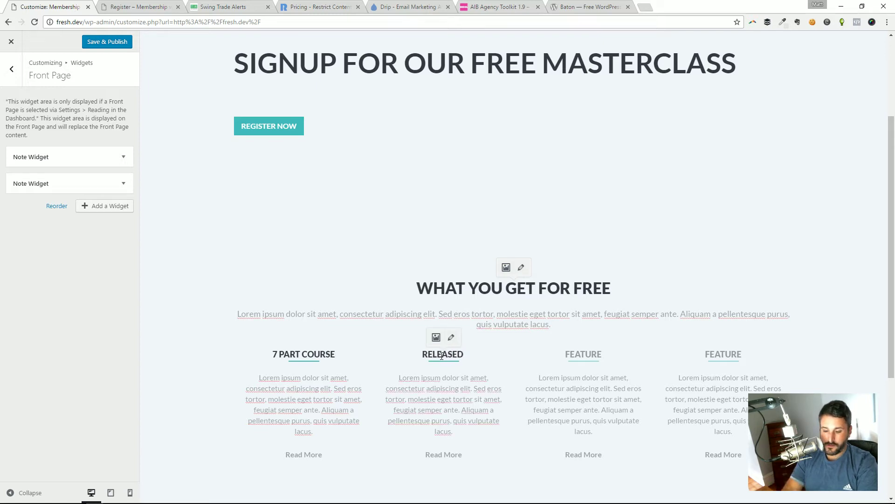
type("ONCE A WEEK")
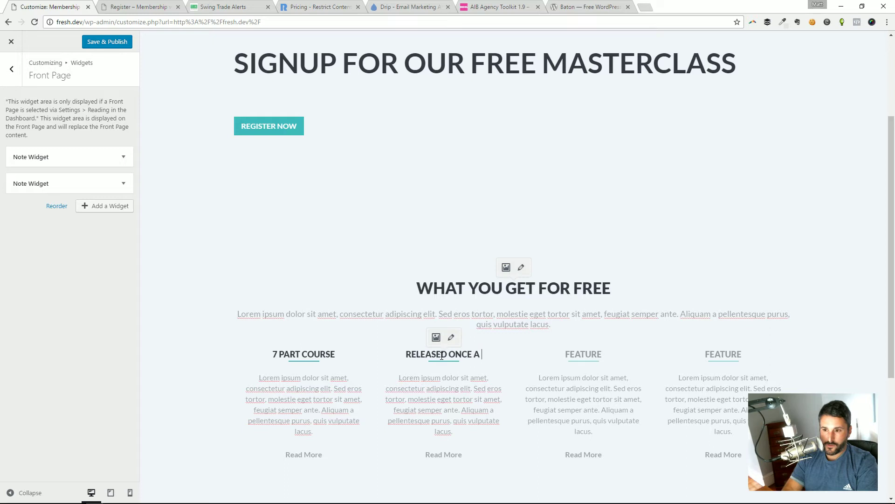
Step: Change the third feature column's title to "DETAILED CONTENT" and the fourth column's title to "3 HOURS OF VIDEO"
double_click(583, 354)
key("BackSpace")
type("DETAILED CONTENT")
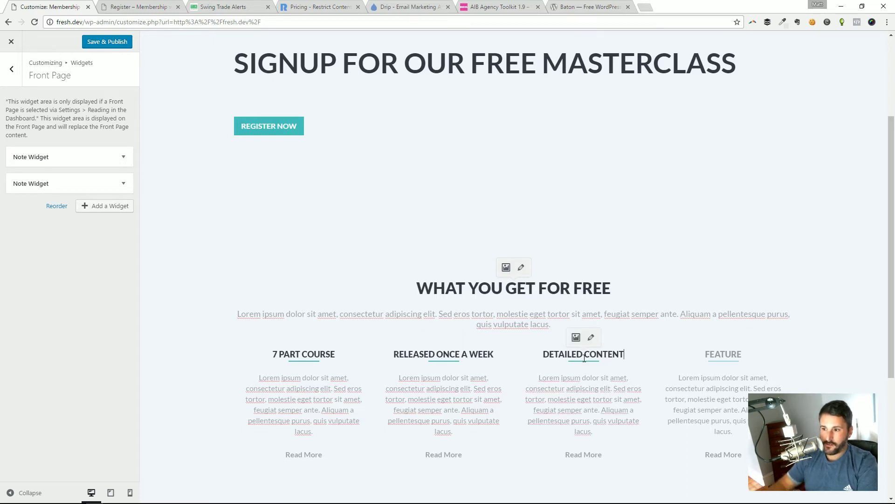
double_click(716, 353)
key("BackSpace")
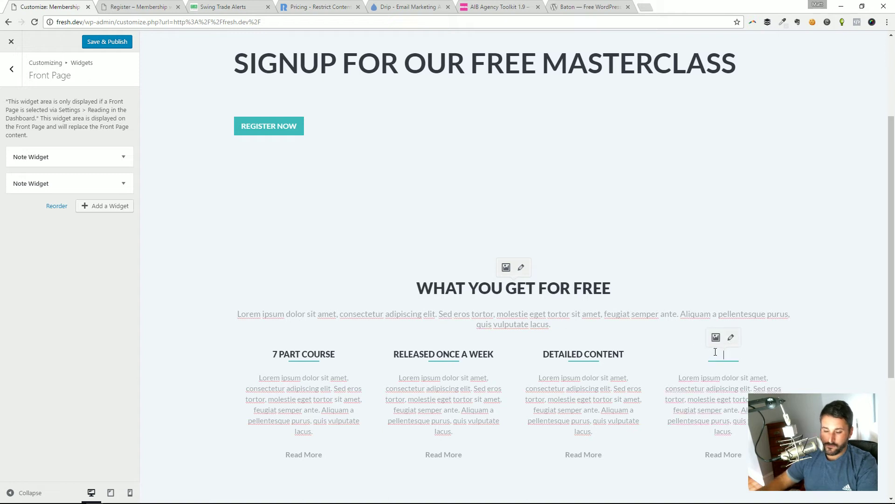
type("3 HOURS OF VIDEO")
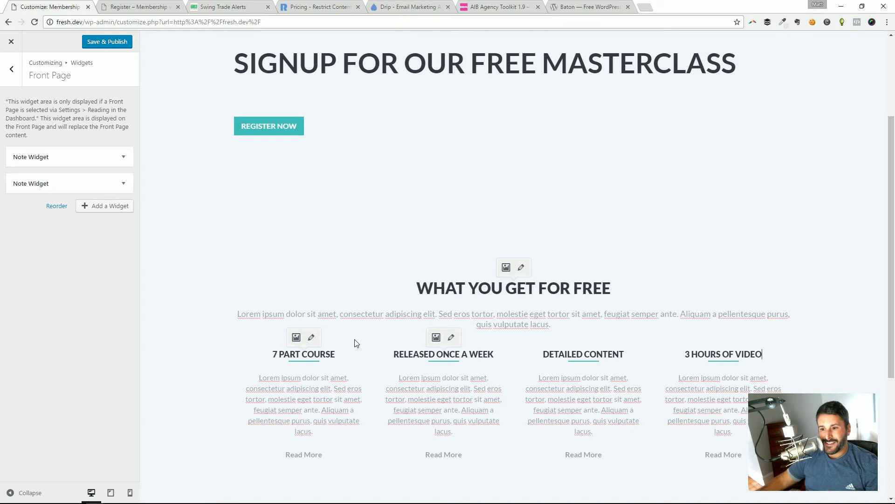
Step: Delete the placeholder paragraph under the "7 PART COURSE" title in the first feature column
triple_click(307, 377)
key("BackSpace")
scroll(343, 417, "down", 1)
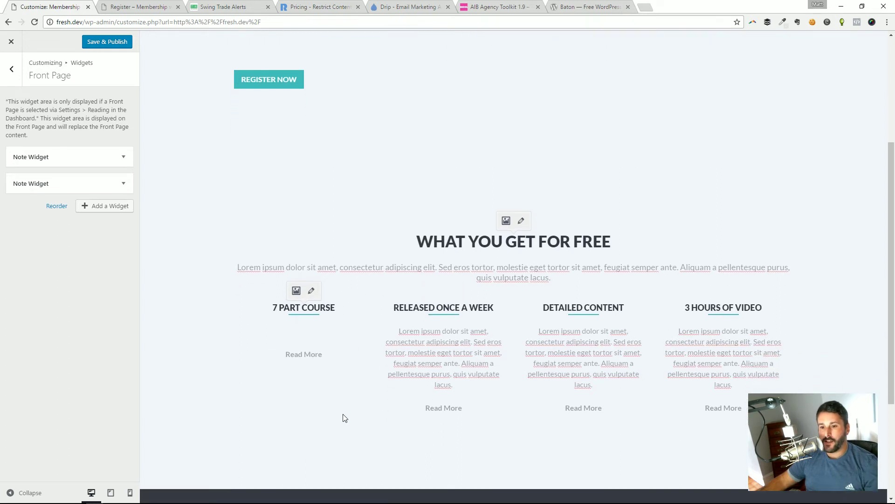
Step: Enter the placeholder text "s,nsdfsdf" under 7 Part Course and retype the line below it as "Read More"
type("s,nsdfsdf")
triple_click(314, 354)
key("BackSpace")
type("Read ")
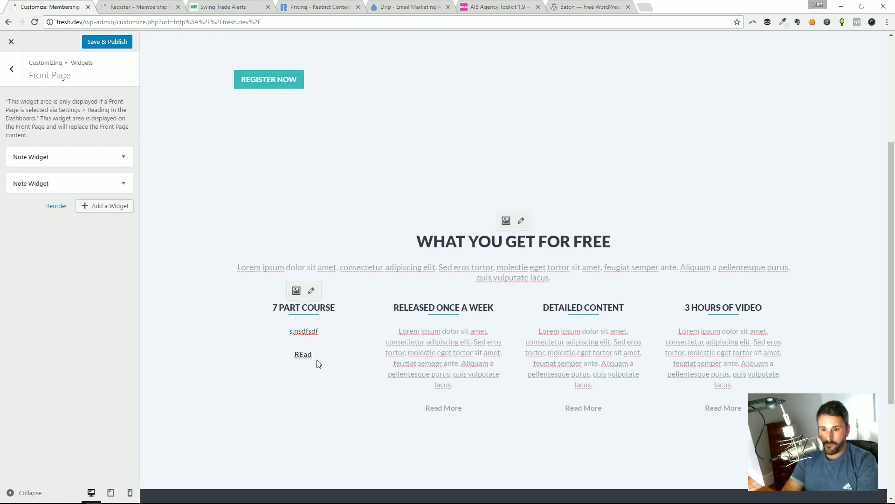
type("More")
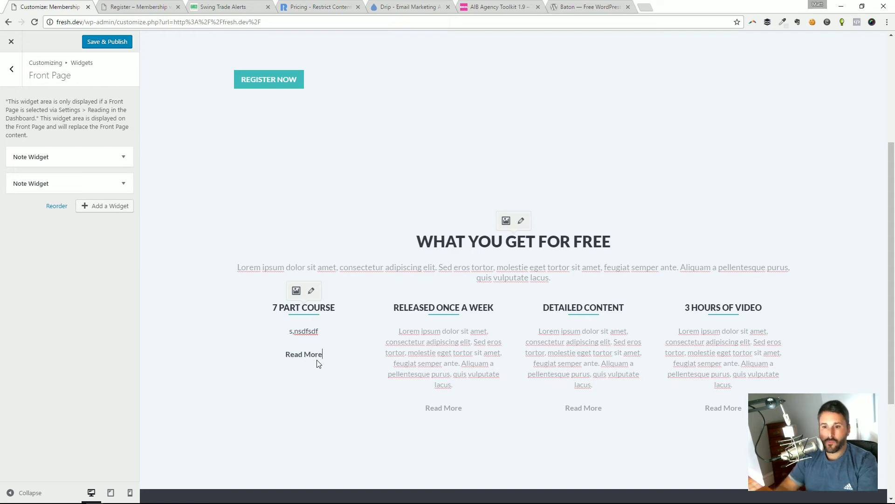
Step: Link the Read More text under 7 Part Course to a suggested page found by searching for "regi"
triple_click(306, 360)
left_click(313, 336)
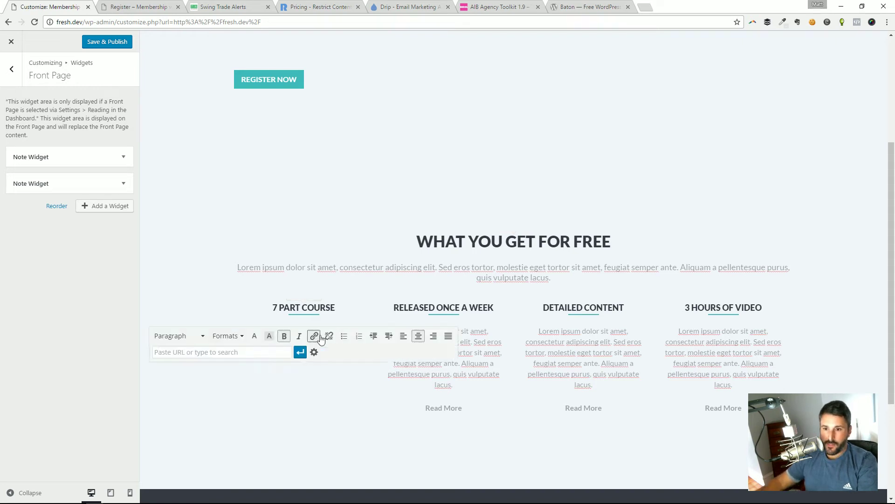
type("reg")
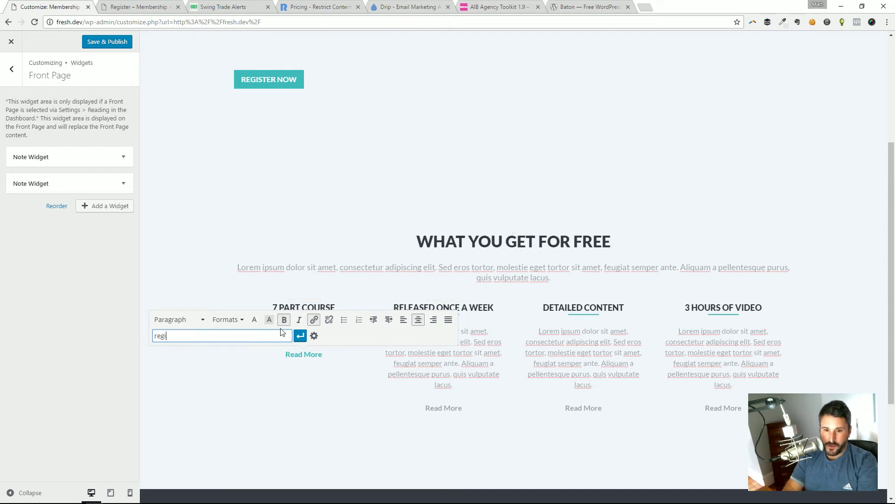
type("i")
left_click(235, 350)
left_click(223, 412)
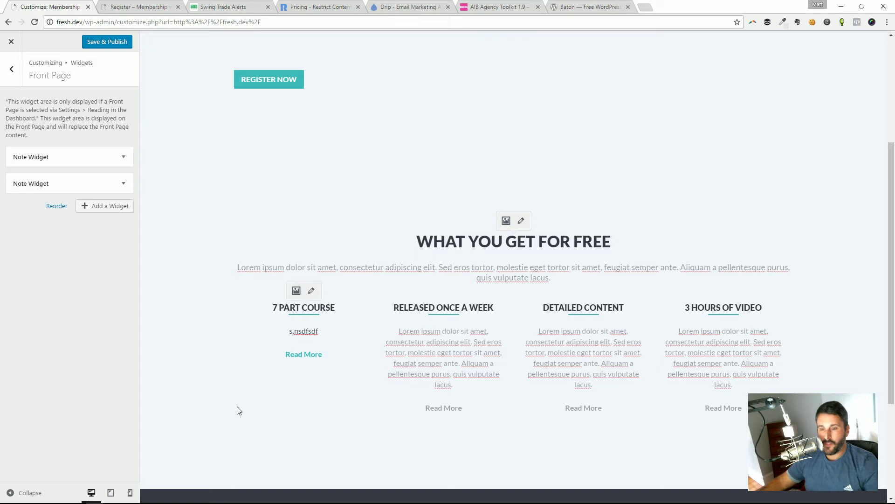
Step: Review the front page preview from the masthead to the What You Get For Free section
scroll(232, 410, "up", 2)
scroll(362, 422, "down", 3)
scroll(338, 420, "up", 1)
scroll(359, 345, "up", 4)
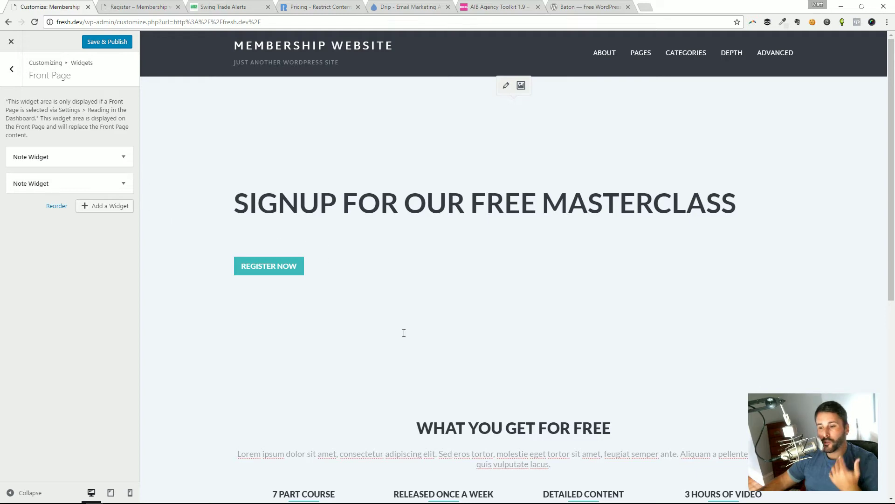
scroll(403, 334, "down", 3)
scroll(410, 337, "up", 2)
scroll(409, 335, "down", 2)
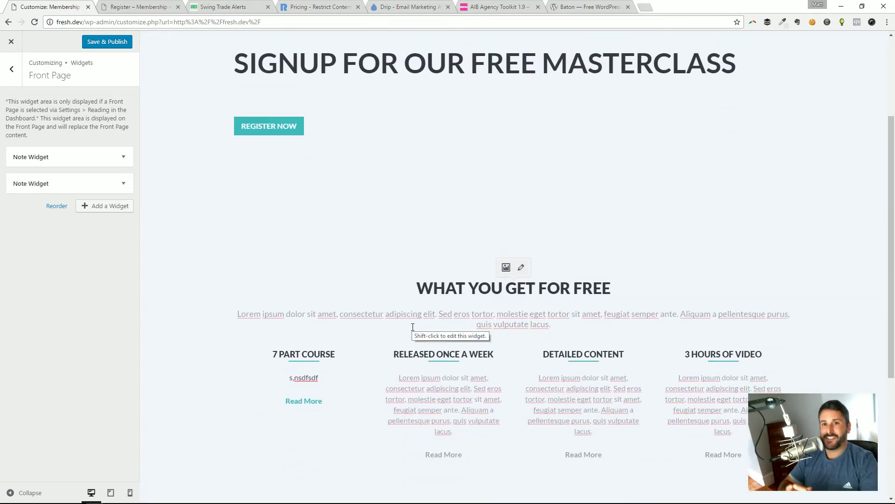
Step: Set the number of columns to 3 in the second Note Widget, which holds the features section
left_click(126, 183)
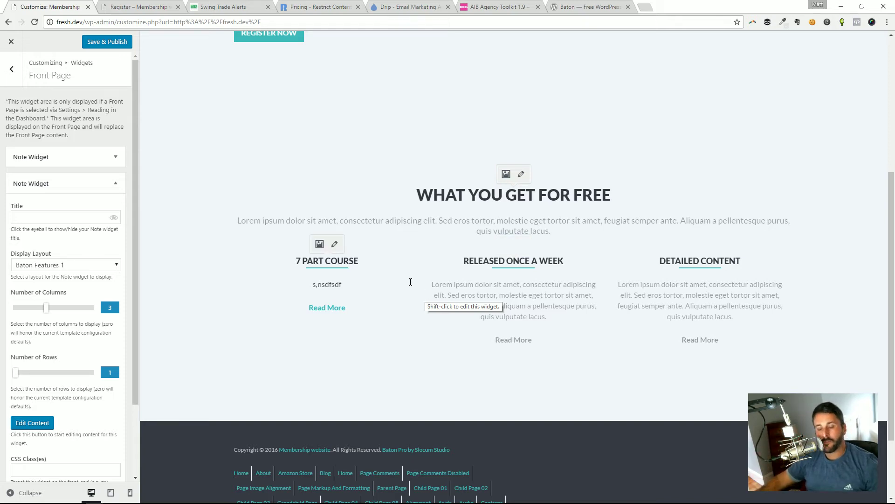
scroll(408, 311, "up", 5)
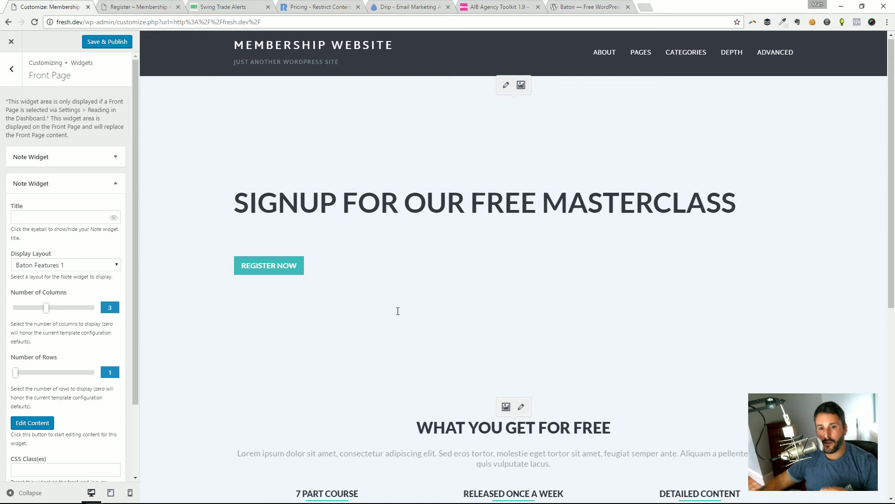
scroll(271, 287, "down", 3)
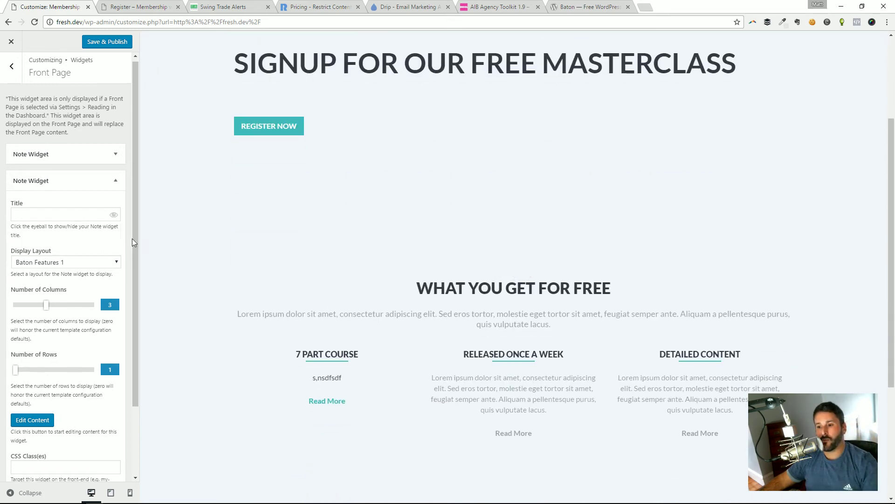
scroll(133, 238, "down", 1)
scroll(419, 280, "down", 4)
scroll(436, 265, "up", 3)
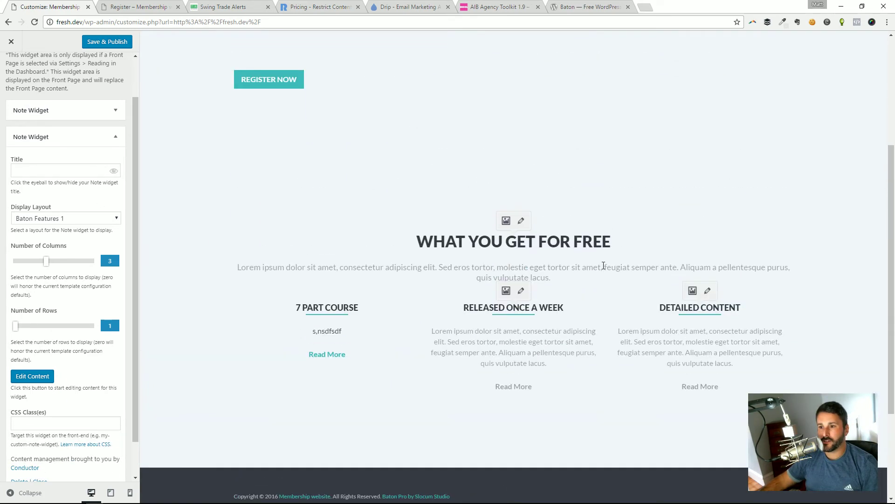
Step: Replace the descriptions of the three feature columns with "Feature 1", "Feature 2" and "Feature 3"
triple_click(304, 332)
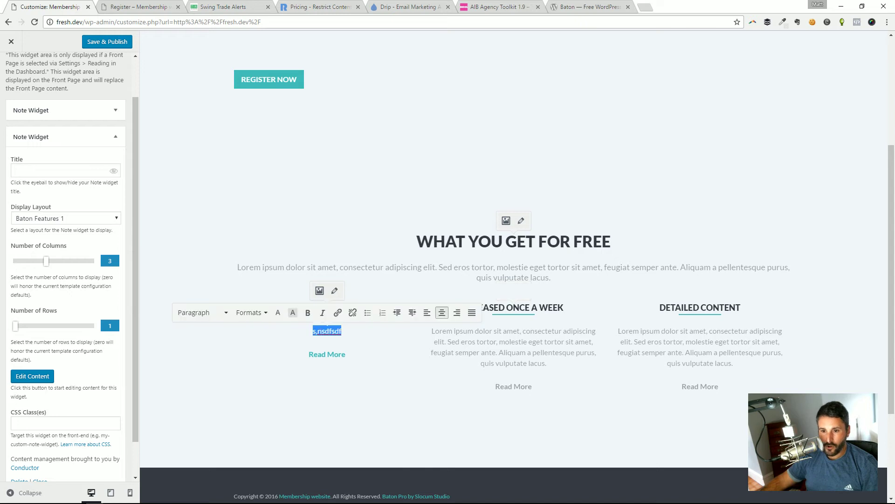
type("Feature 1")
triple_click(336, 332)
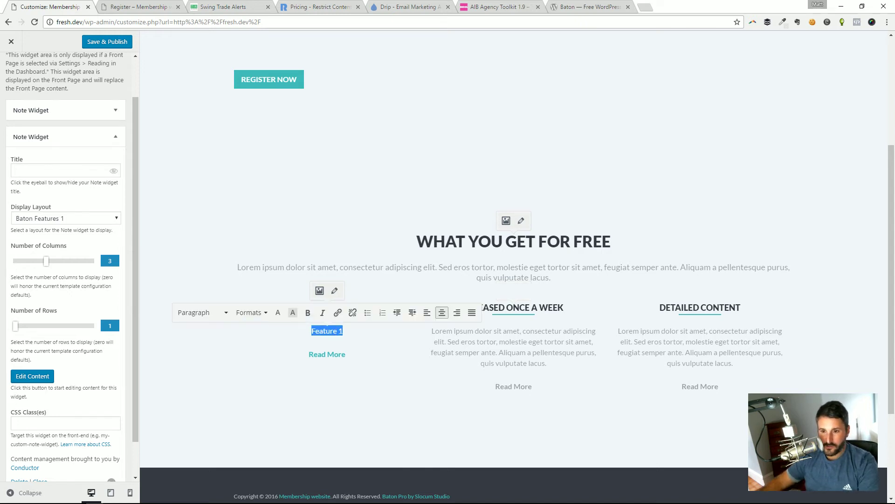
triple_click(452, 335)
key("BackSpace")
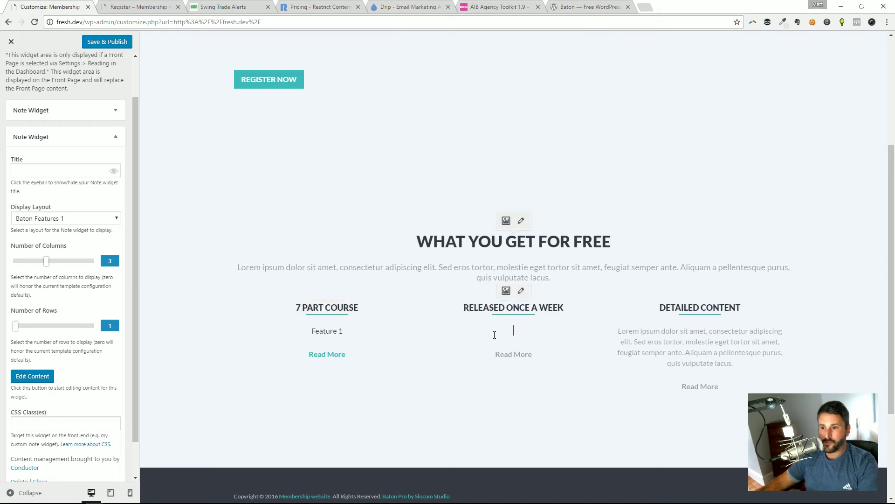
type("Feature 2")
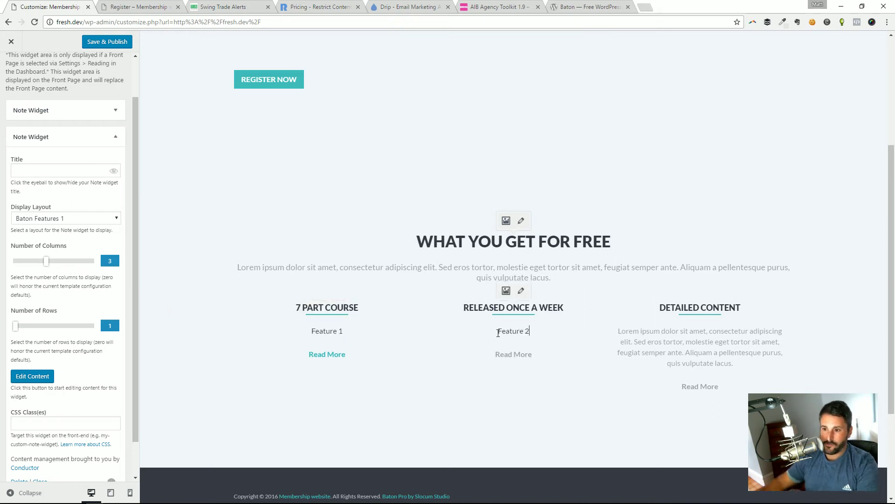
triple_click(606, 359)
key("BackSpace")
type("Feature 3")
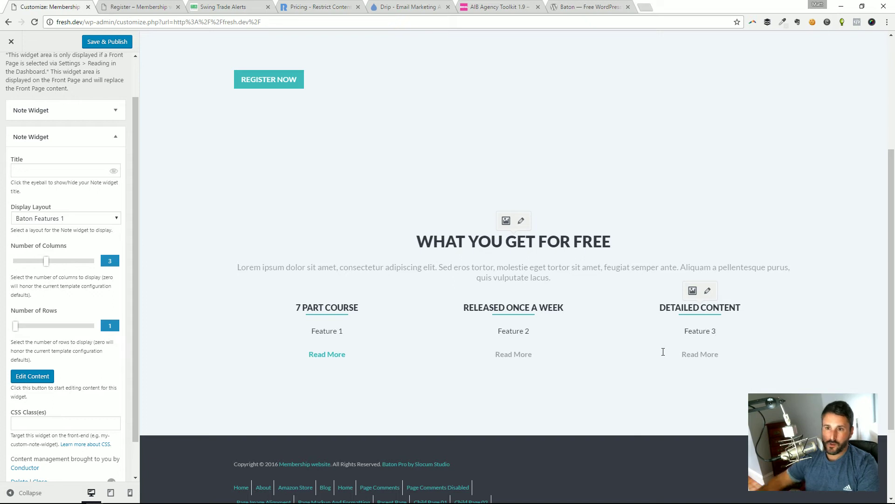
Step: Save and publish the front page changes, then leave the Customizer for the live site
left_click(99, 42)
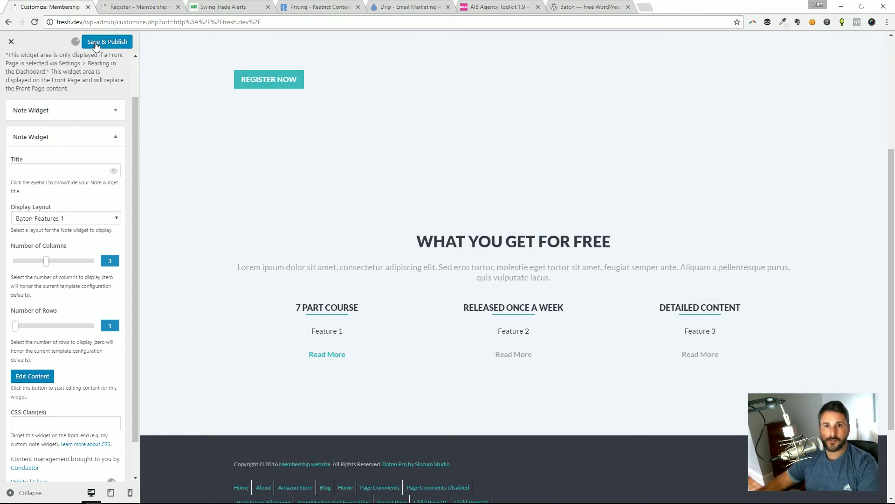
scroll(259, 197, "up", 2)
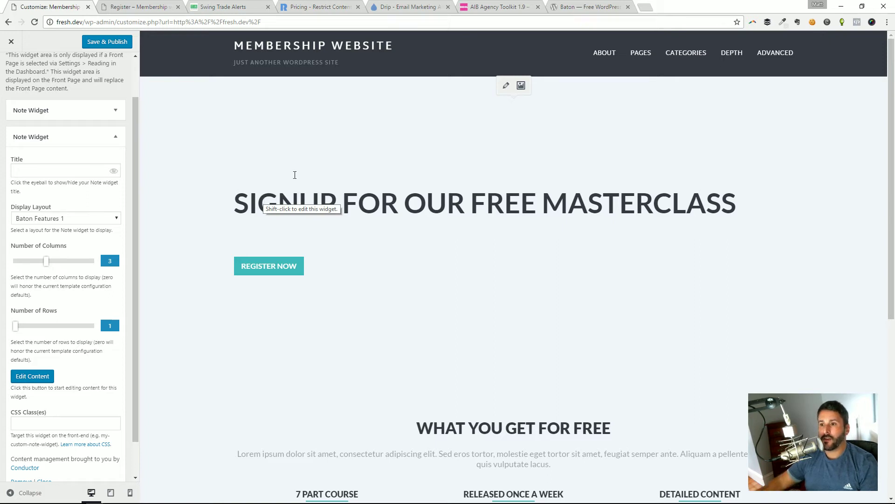
left_click(622, 192)
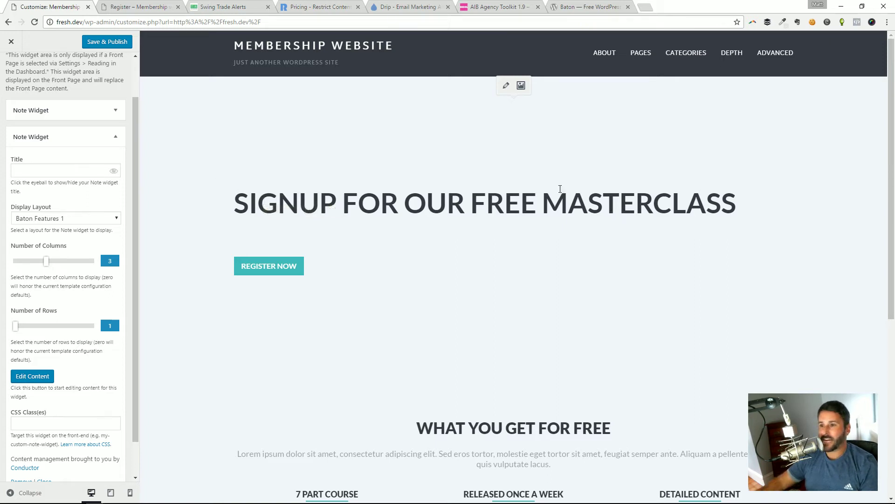
scroll(534, 222, "down", 3)
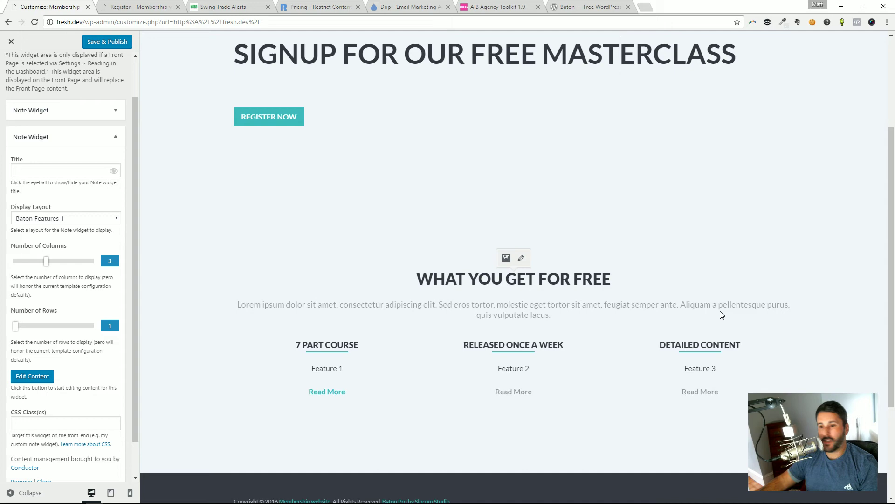
scroll(722, 314, "down", 3)
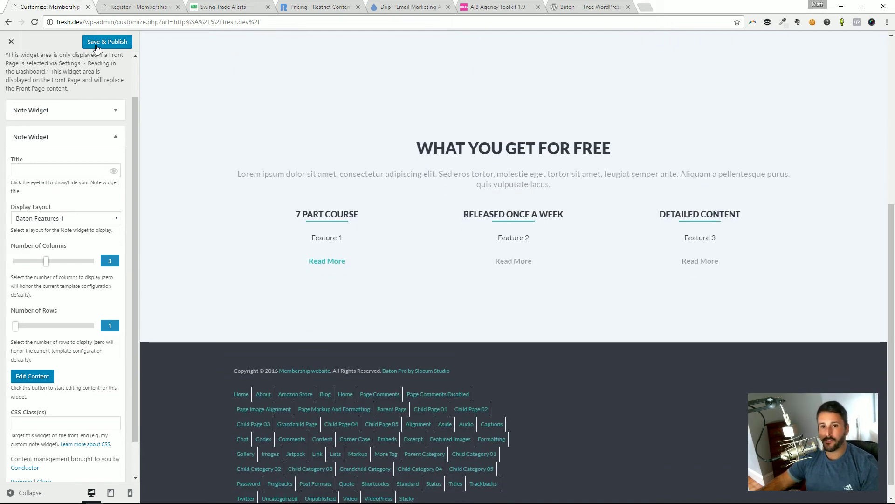
left_click(115, 137)
left_click(101, 45)
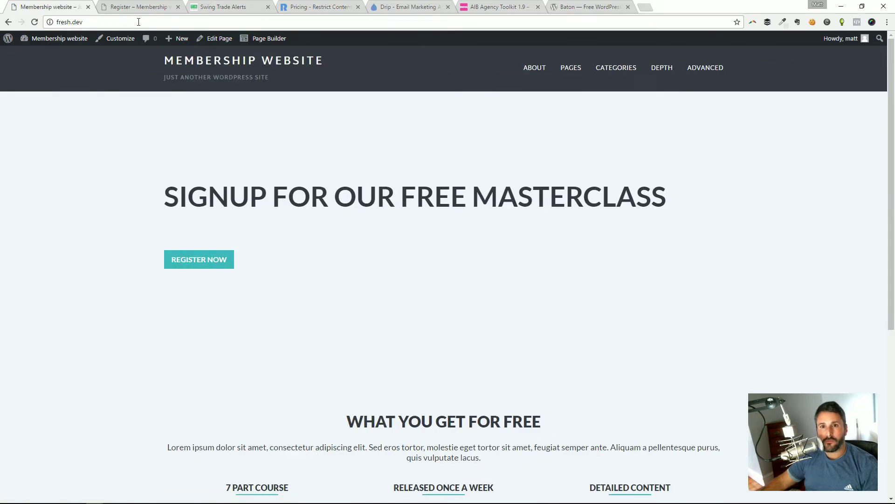
Step: Go to the site's admin dashboard and open the Restrict Content Pro settings
left_click(55, 58)
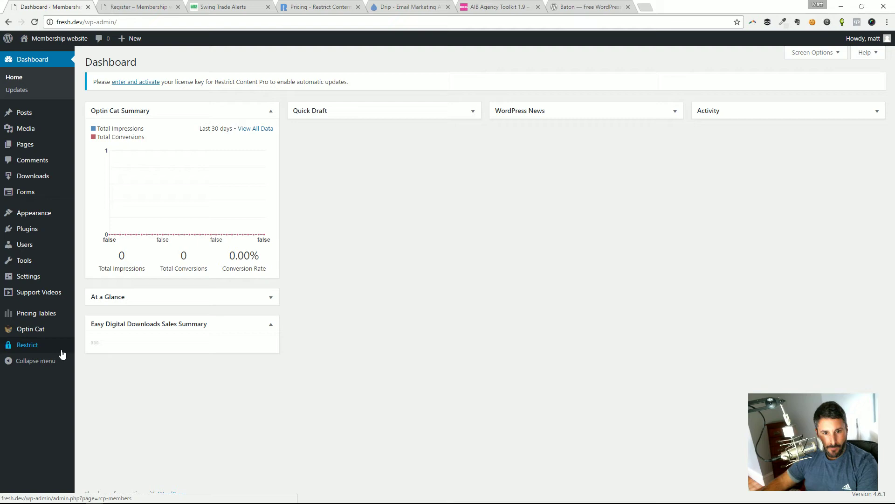
mouse_move(62, 347)
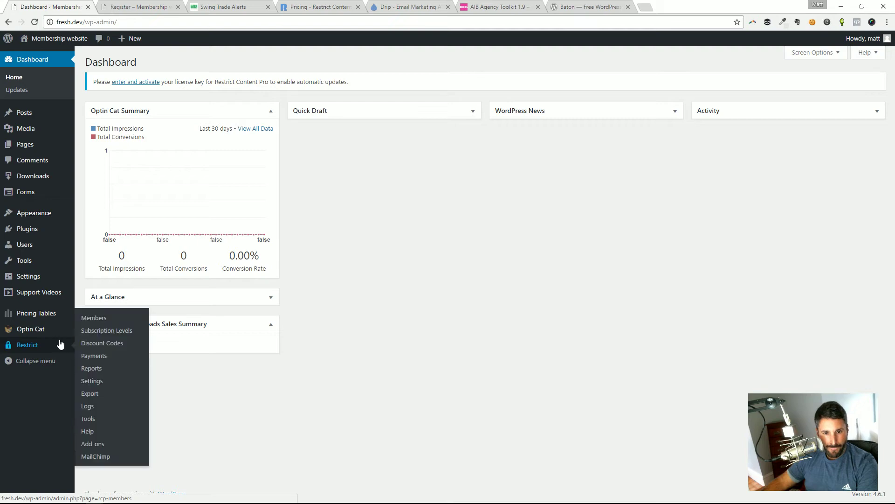
left_click(106, 382)
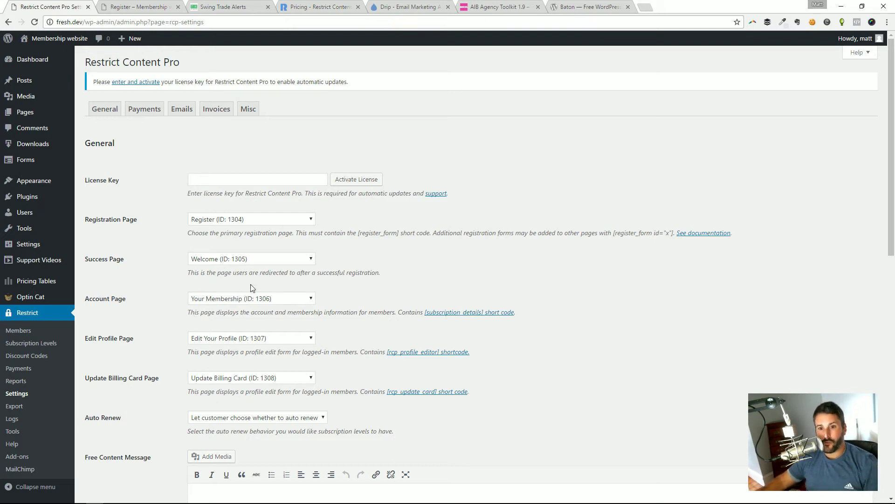
Step: Open the list of all pages and search it for "member"
left_click(91, 114)
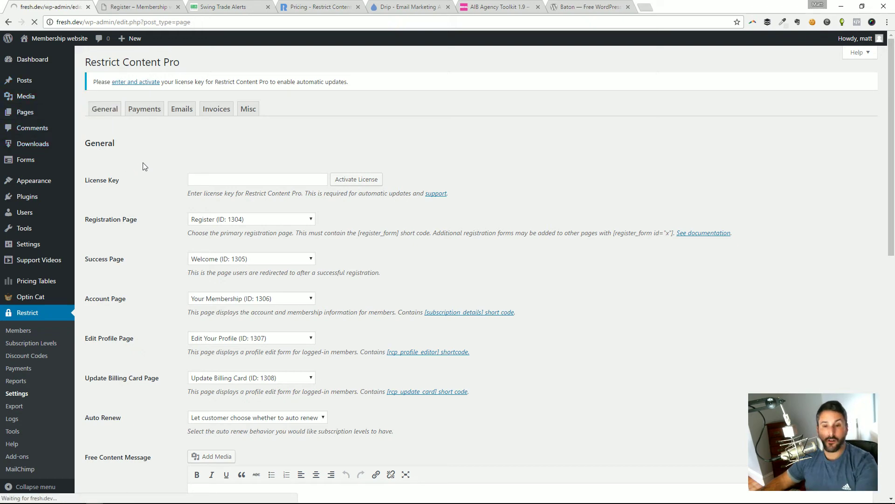
scroll(205, 268, "down", 1)
scroll(182, 273, "down", 4)
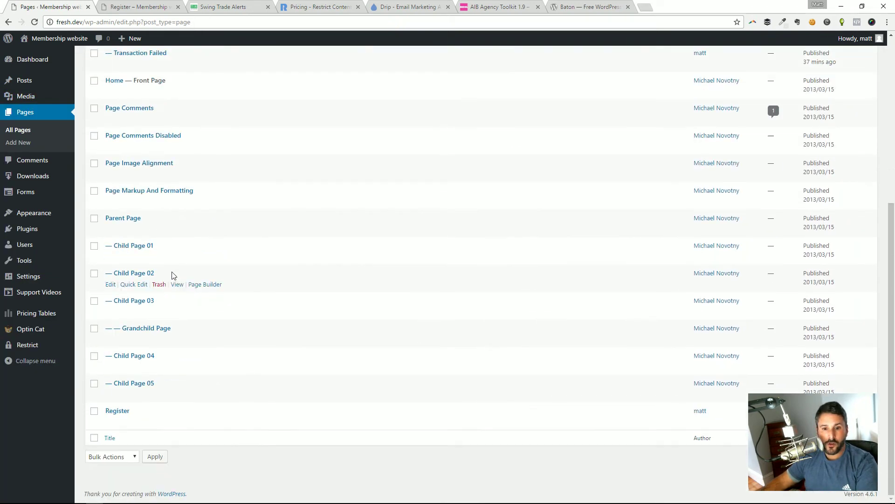
scroll(174, 278, "up", 6)
left_click(775, 103)
type("member")
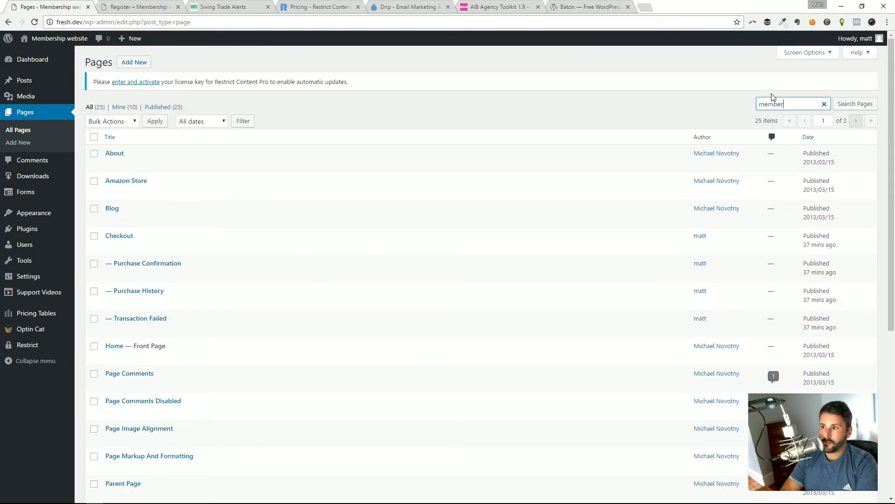
key("Return")
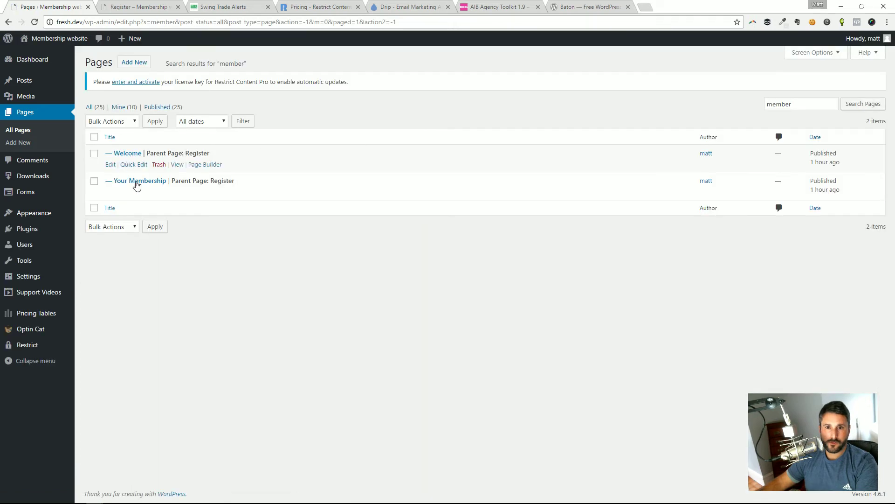
Step: Open the Your Membership and Welcome pages in new tabs, place Welcome ahead of Your Membership, and view both
left_click(177, 192, "ctrl")
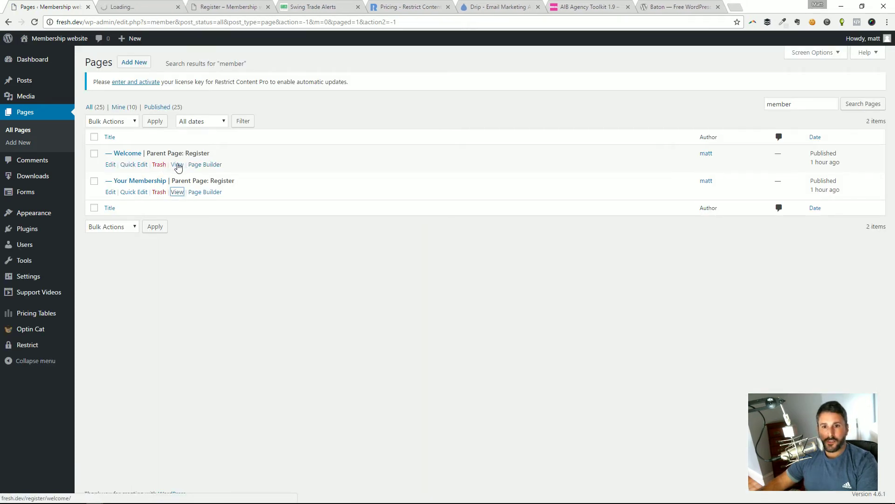
left_click(178, 164, "ctrl")
left_click(202, 7)
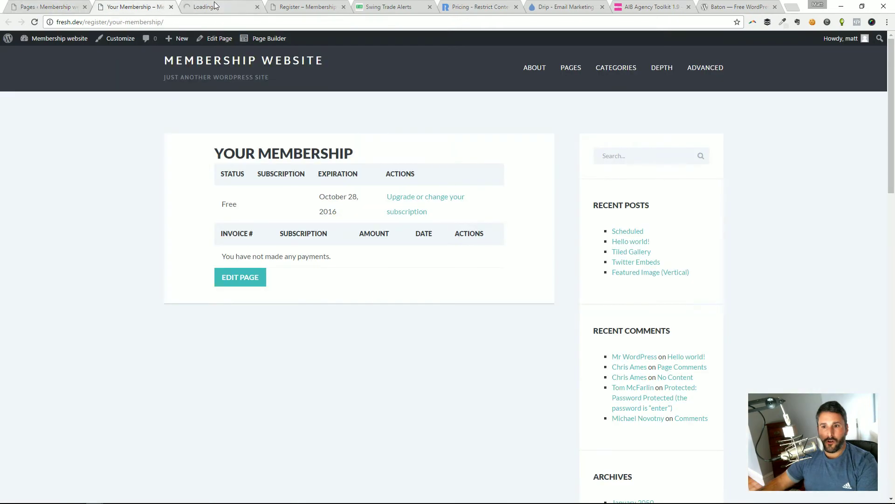
left_click_drag(199, 8, 119, 8)
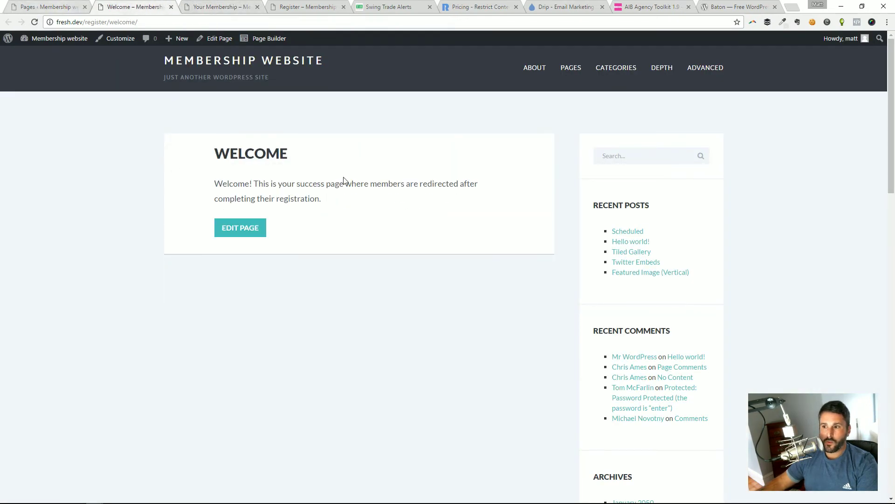
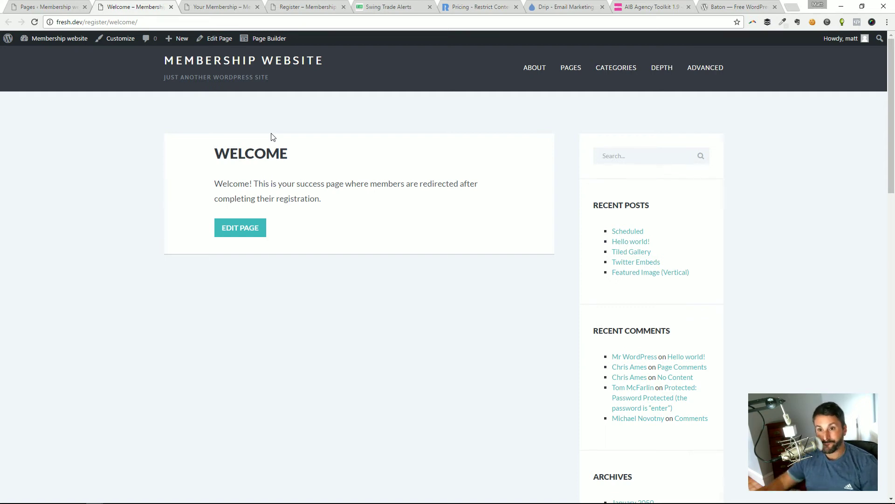
left_click(229, 7)
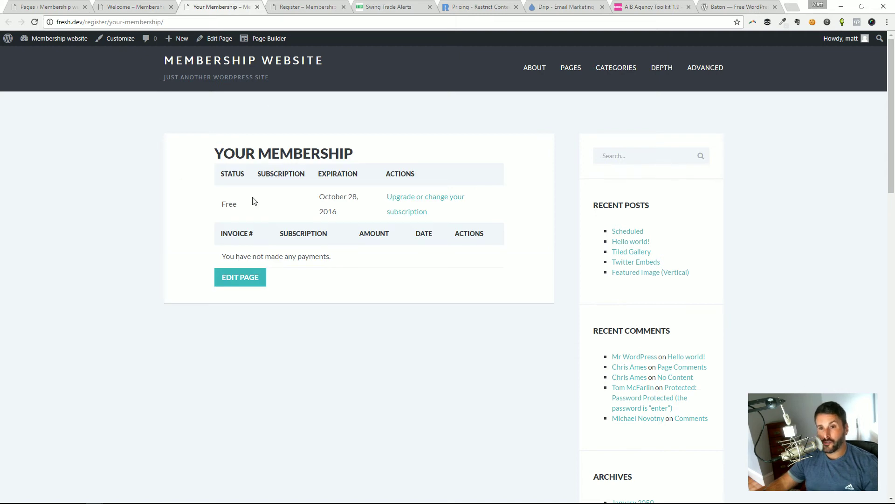
mouse_move(565, 73)
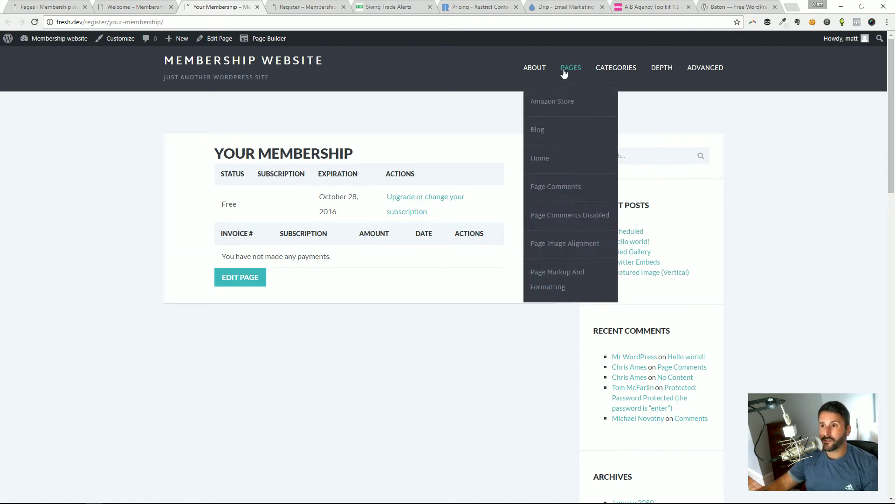
Step: From the Your Membership page, open the option to upgrade or change the subscription and choose the Annual level
mouse_move(691, 73)
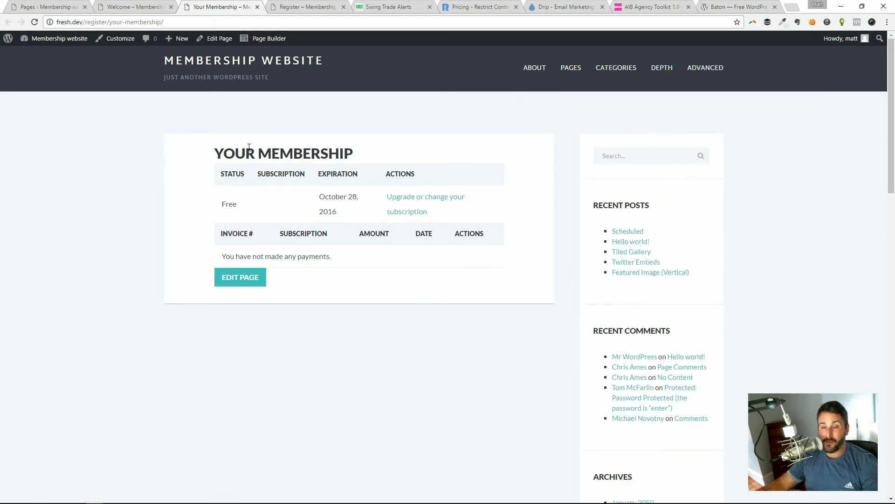
left_click(416, 212)
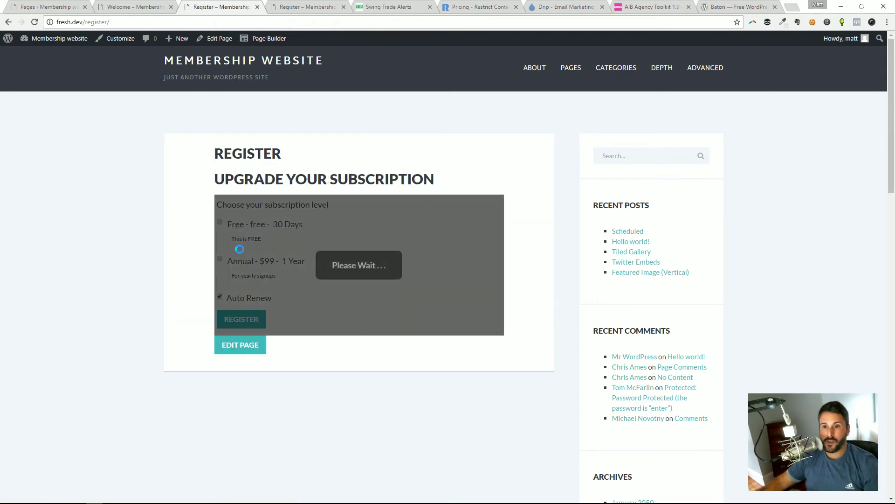
left_click(260, 264)
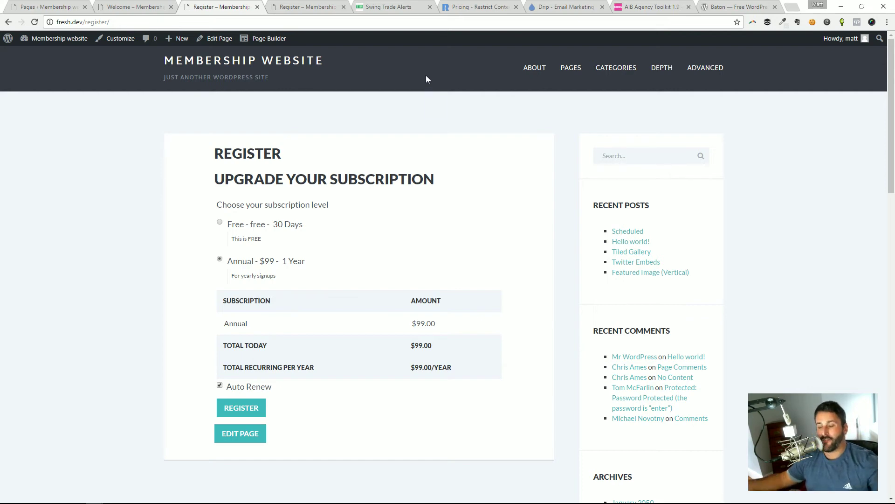
Step: Open the Customizer and assign Testing Menu to the Secondary Navigation location
left_click(114, 40)
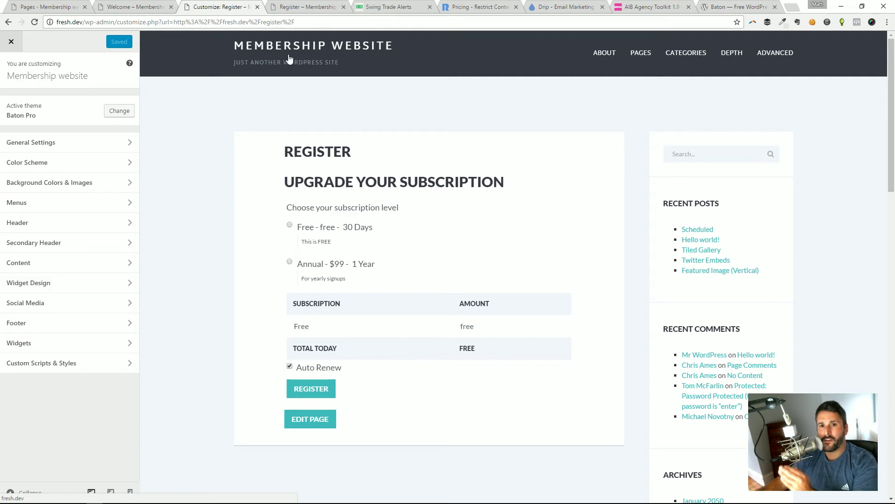
mouse_move(639, 50)
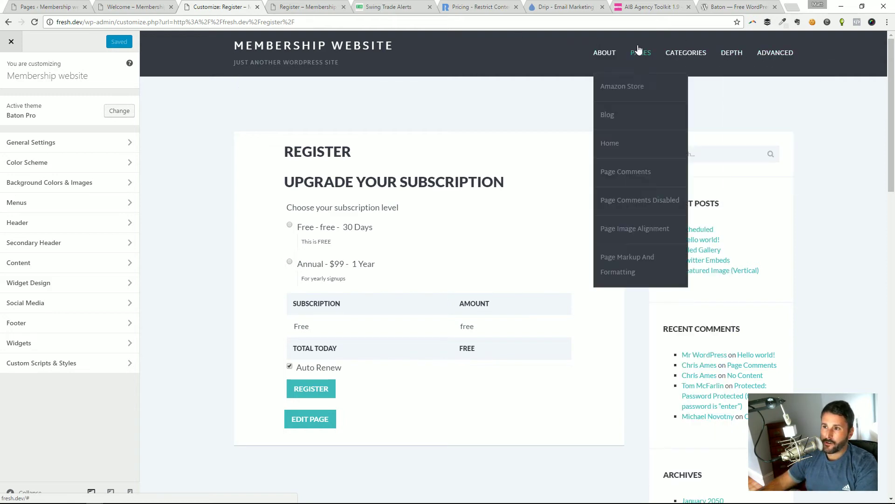
mouse_move(682, 55)
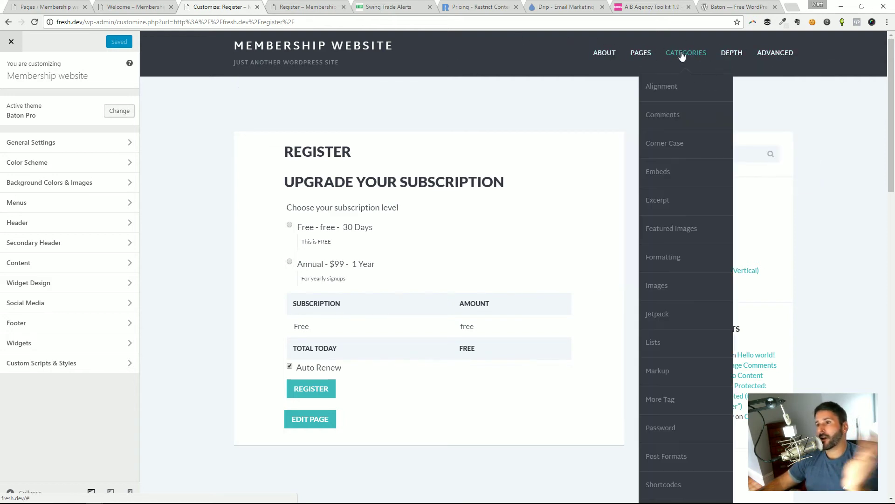
mouse_move(776, 59)
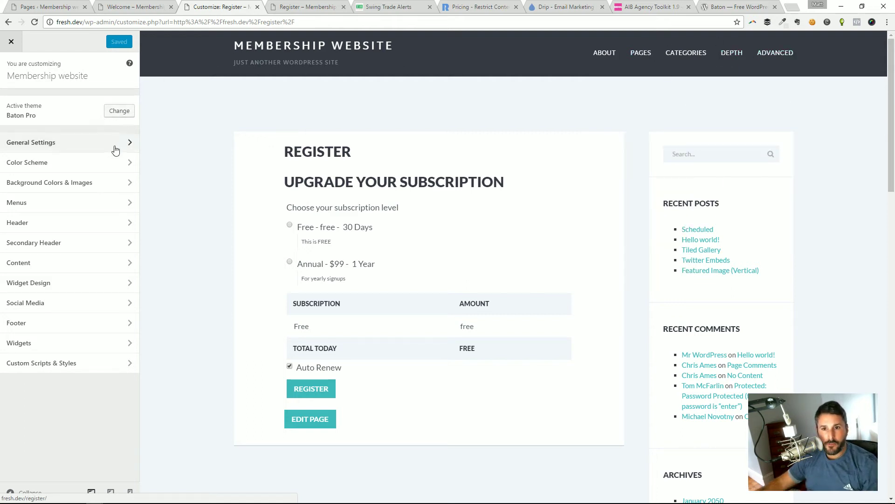
left_click(75, 204)
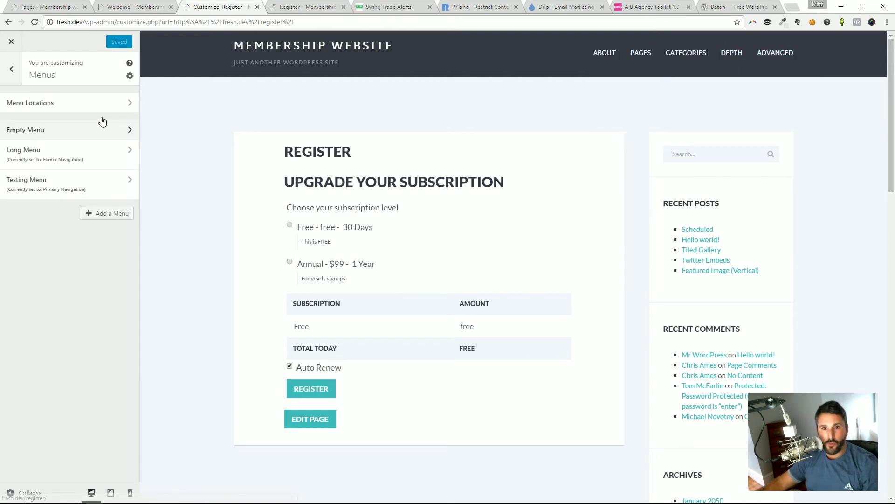
left_click(102, 114)
left_click(54, 199)
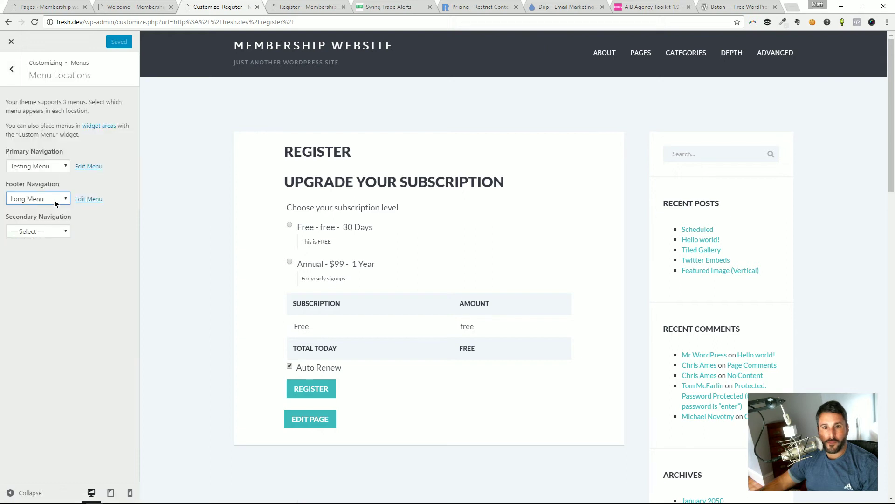
left_click(58, 232)
left_click(52, 268)
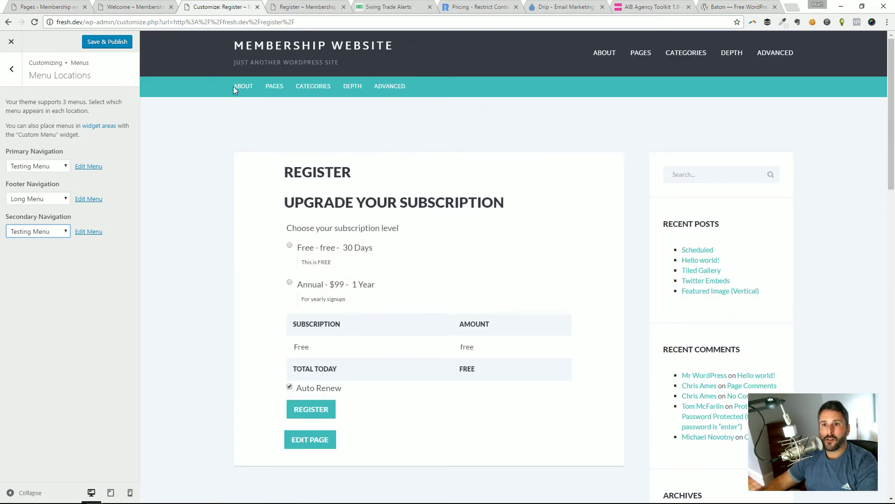
mouse_move(268, 82)
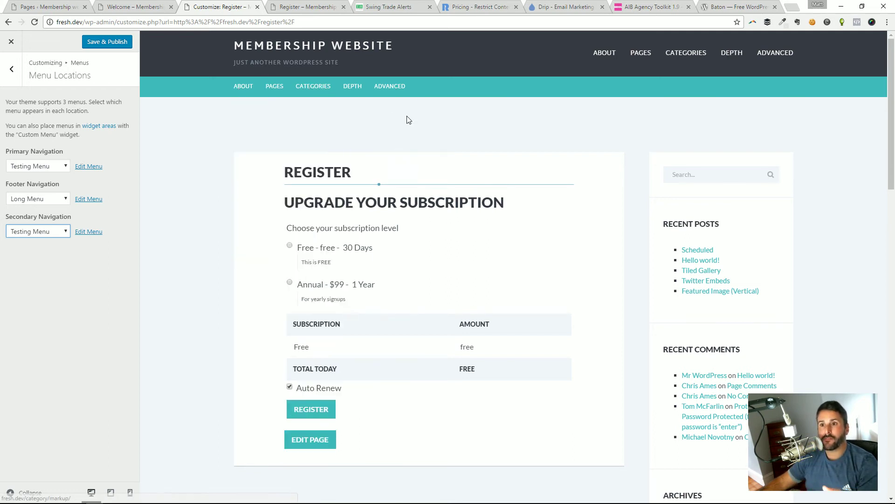
mouse_move(284, 96)
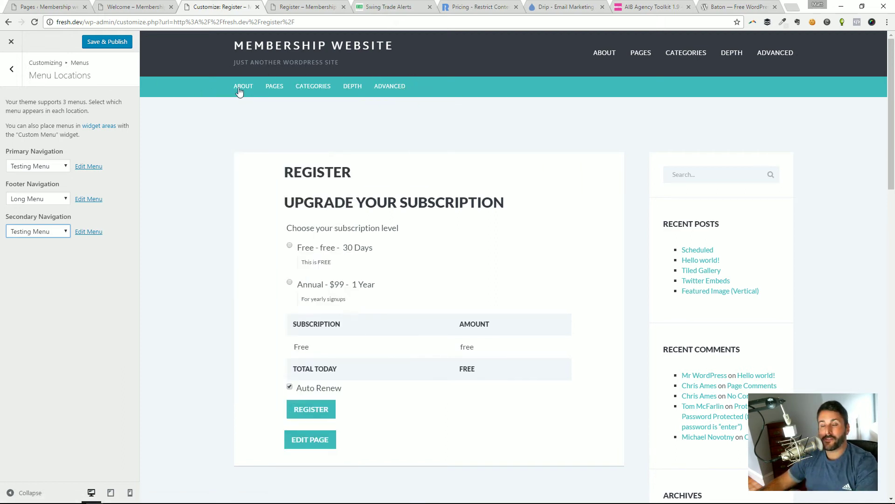
Step: Change the site's color scheme to Blue
left_click(8, 77)
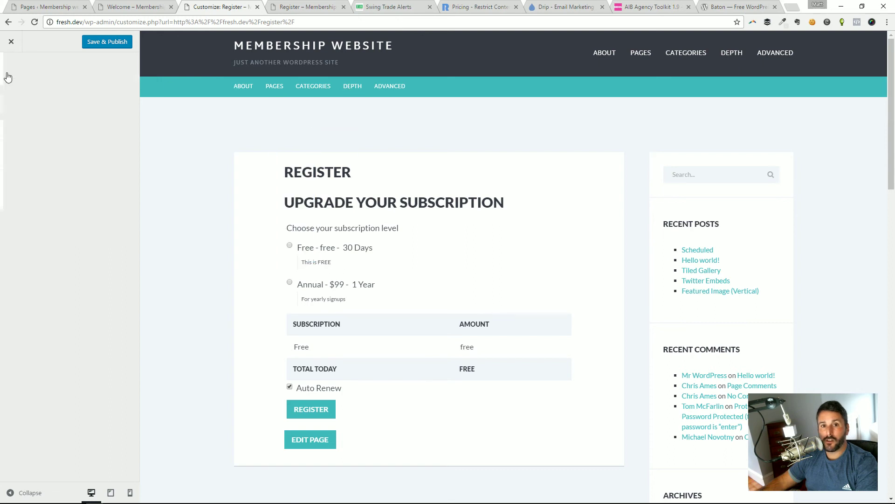
left_click(8, 74)
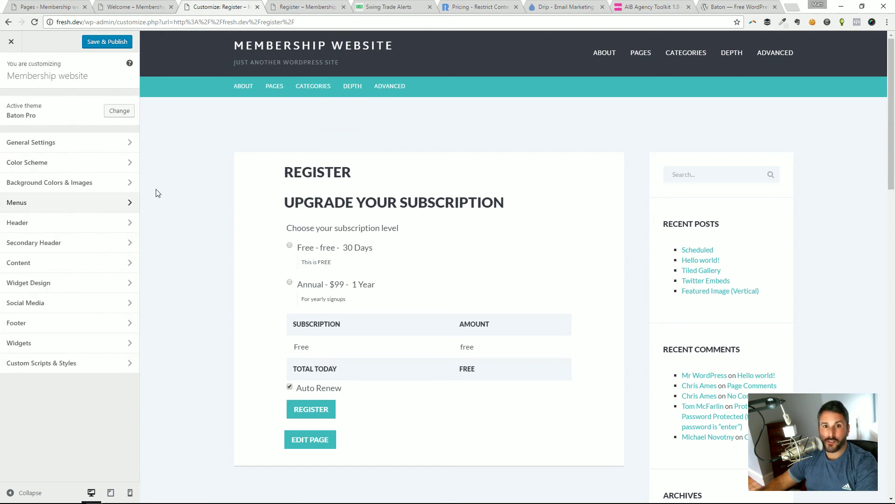
left_click(51, 164)
left_click(74, 159)
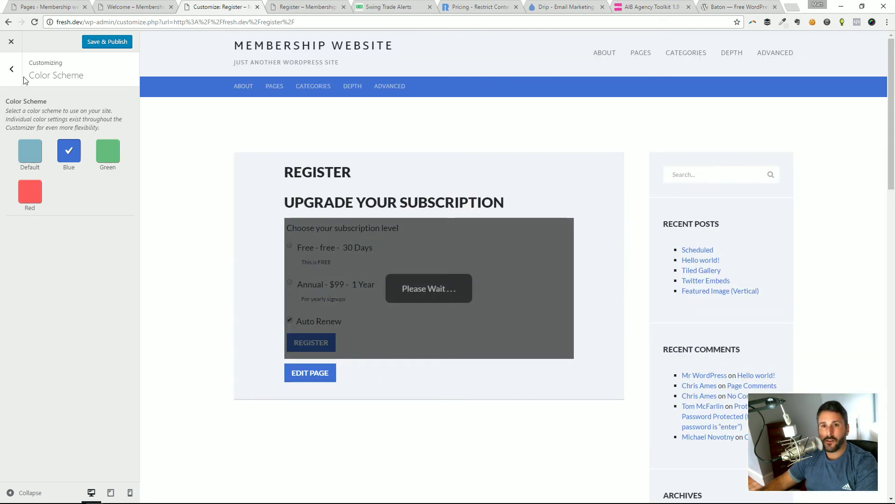
left_click(16, 75)
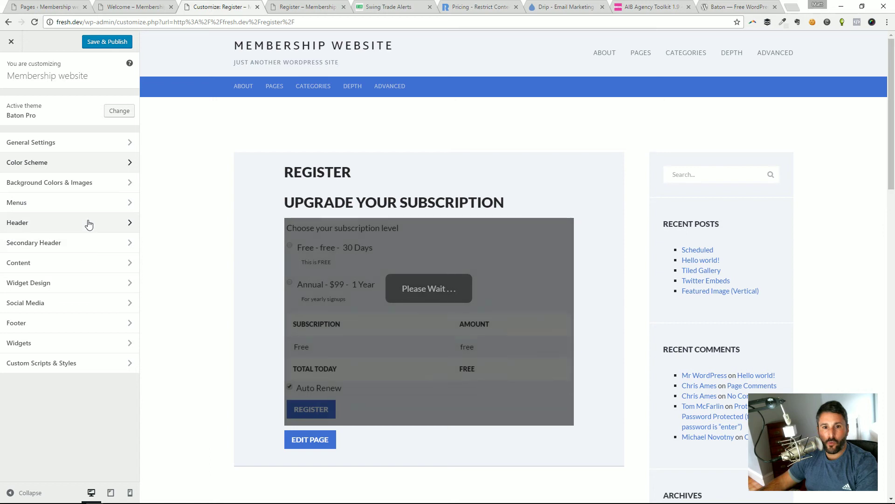
Step: Set the Secondary Header's background color to pink #e845bf, and leave the Customizer without saving
left_click(88, 223)
left_click(9, 72)
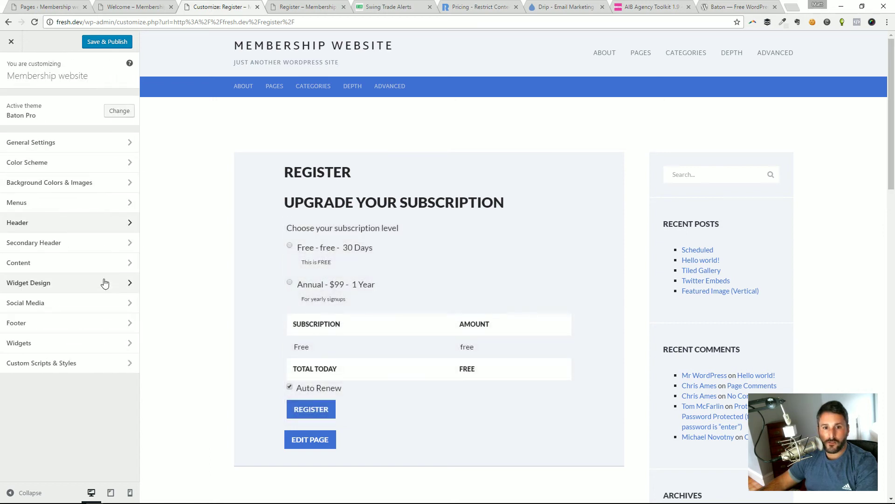
left_click(96, 245)
left_click(69, 145)
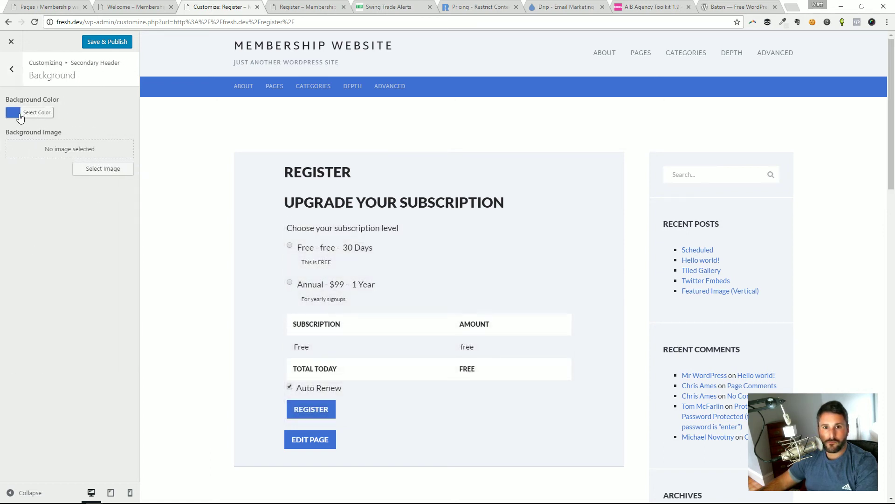
left_click(27, 114)
left_click_drag(79, 147, 92, 161)
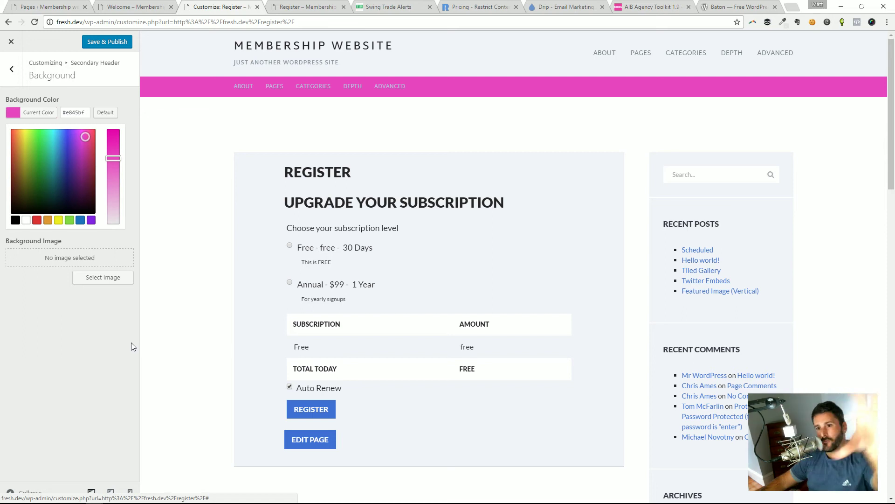
left_click(12, 42)
left_click(485, 75)
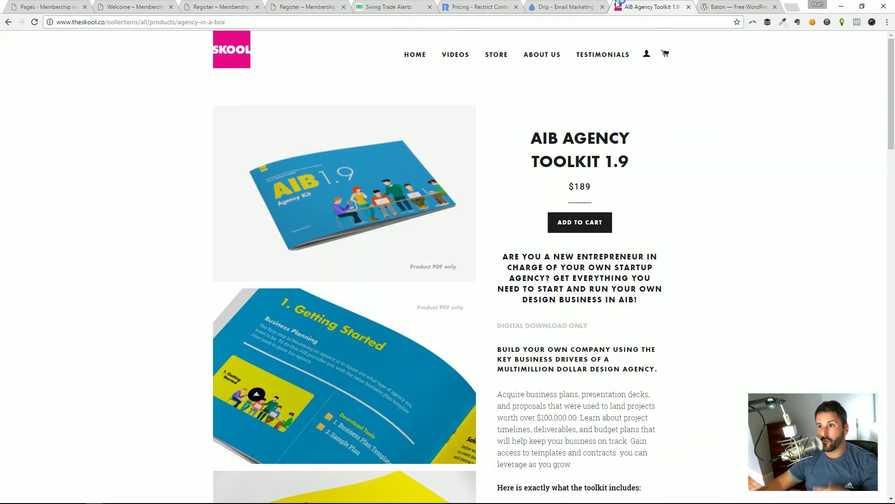
Step: Review the AIB Agency Toolkit 1.9 product page, and compare the site's Pages list with its Welcome and Register pages
left_click(620, 6)
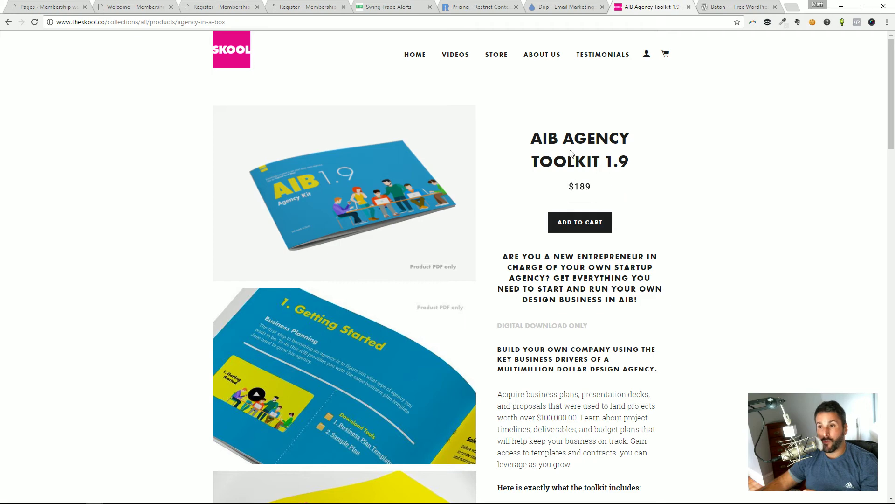
left_click(86, 4)
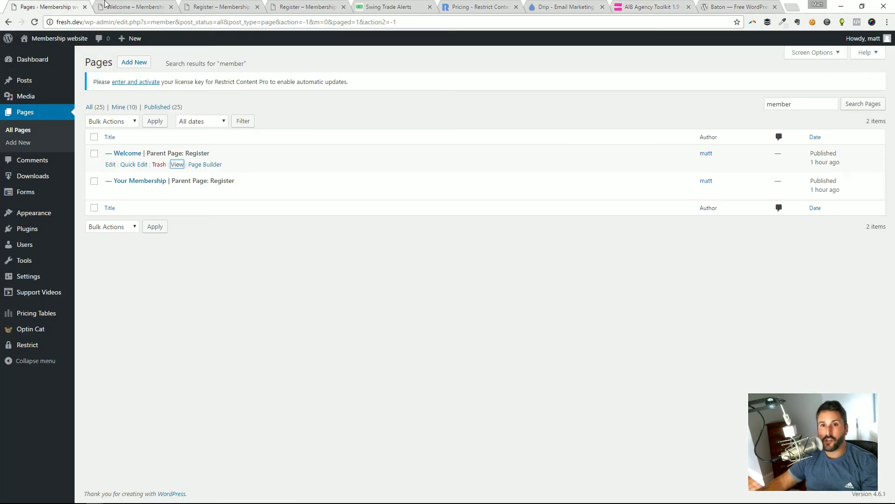
left_click(115, 7)
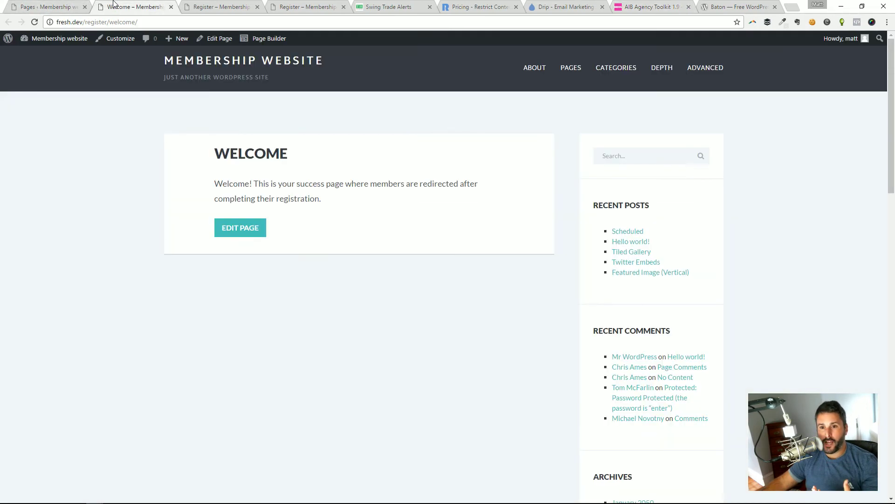
left_click(42, 4)
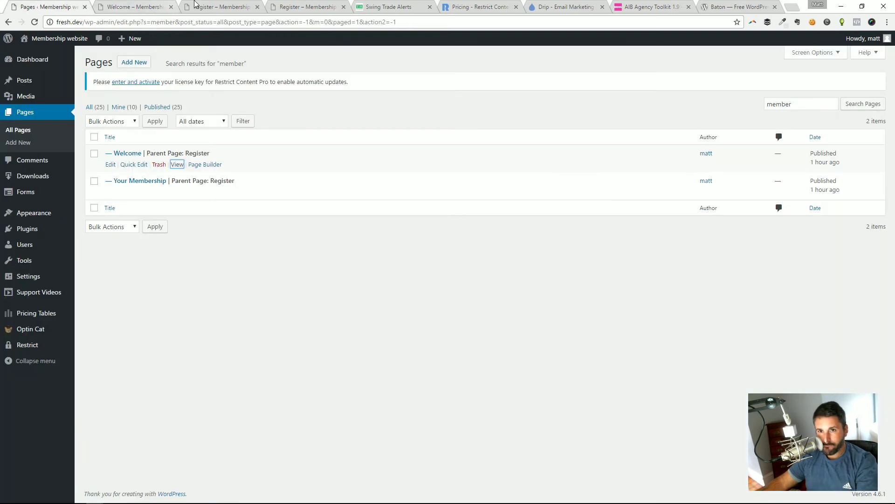
left_click(200, 6)
left_click(280, 7)
left_click(242, 9)
left_click(275, 8)
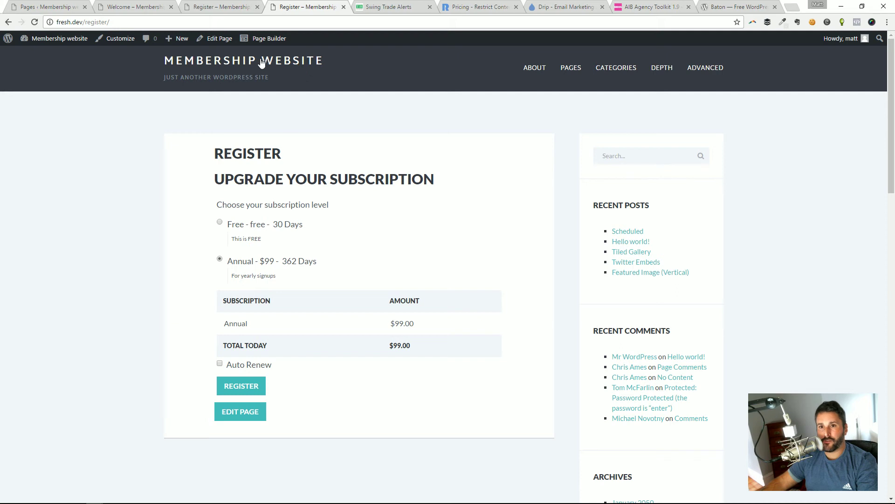
left_click(246, 9)
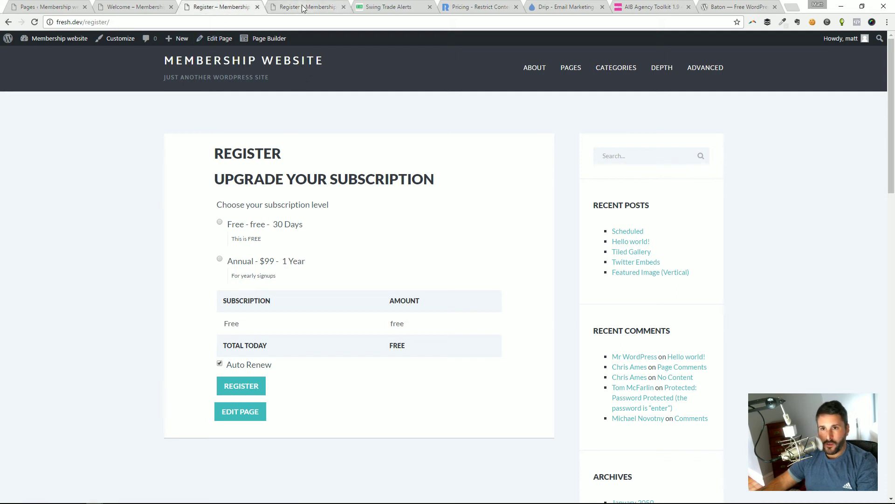
left_click(138, 7)
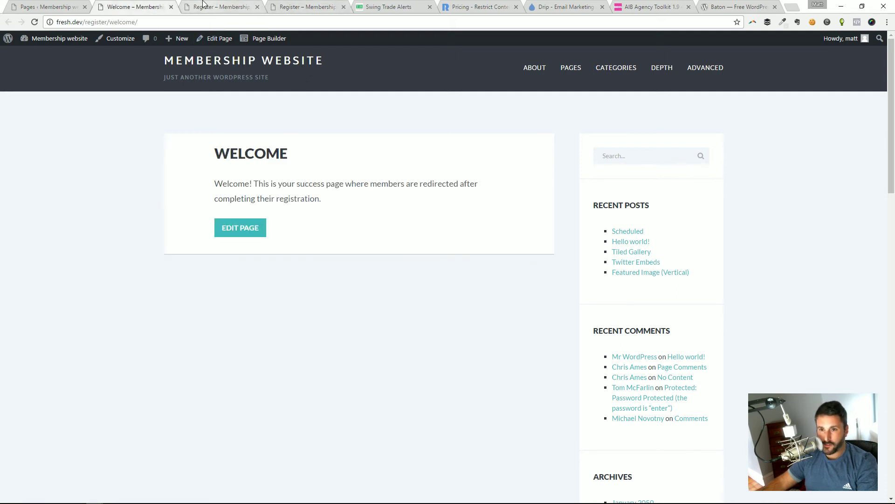
left_click(80, 6)
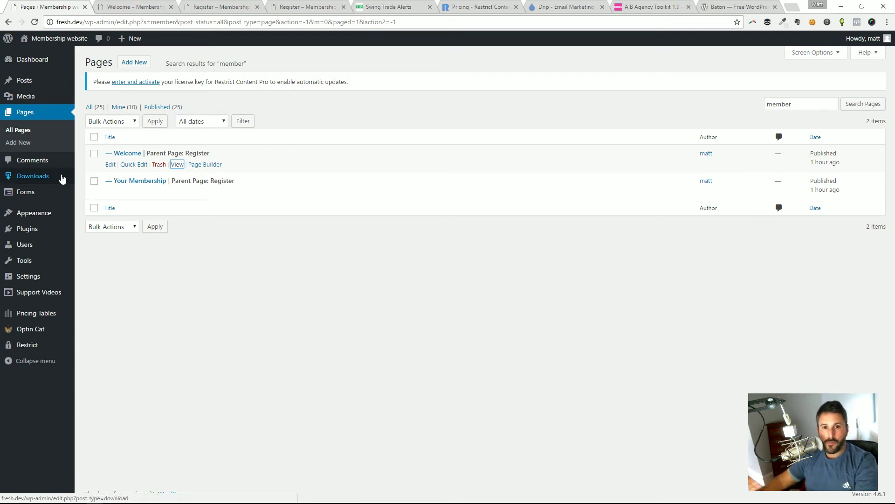
left_click(162, 5)
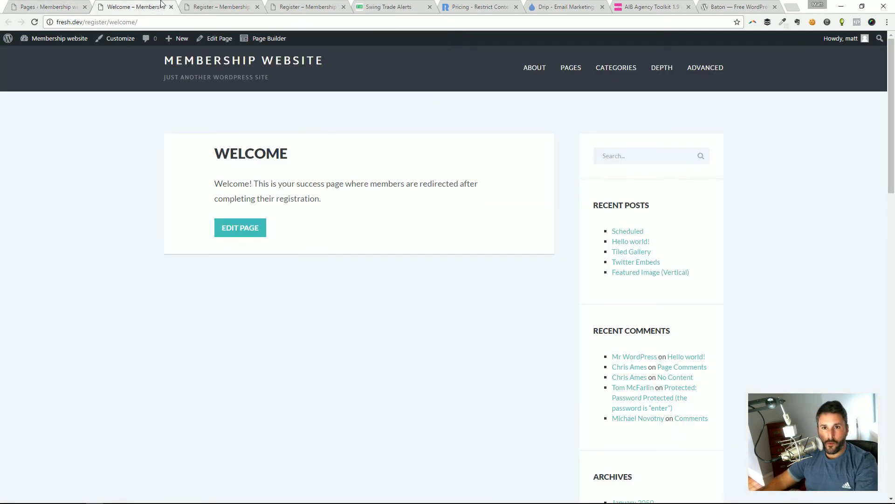
left_click(212, 5)
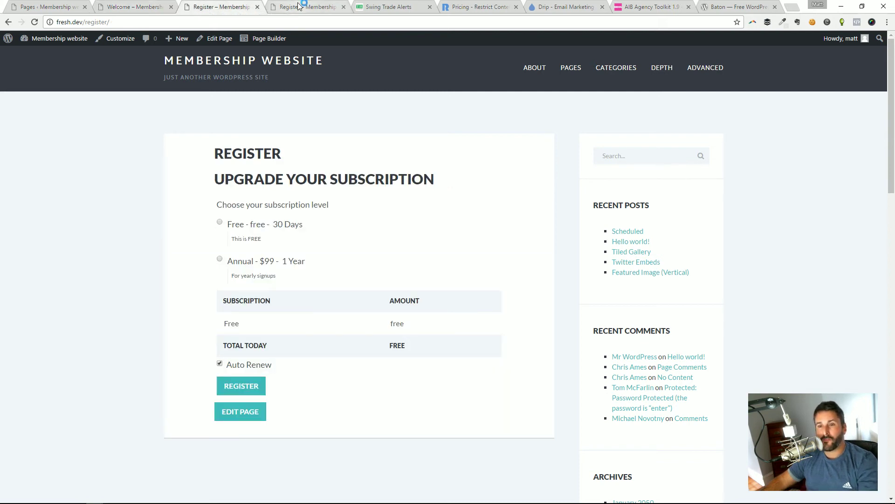
Step: Create a new download titled "E-book" with the description "This is my e-book"
left_click(46, 5)
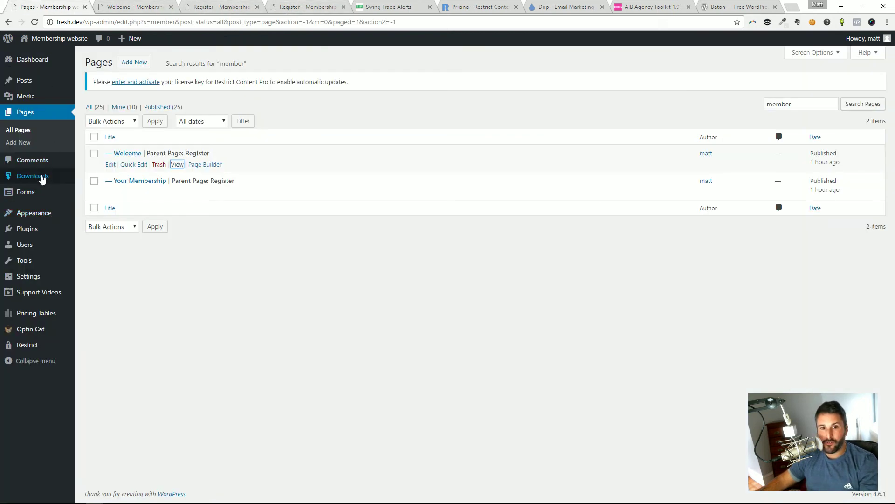
mouse_move(42, 176)
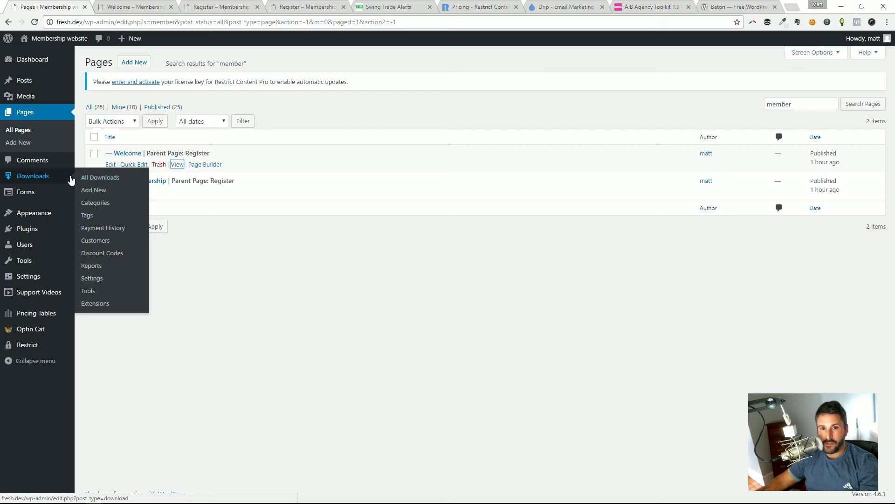
left_click(111, 178)
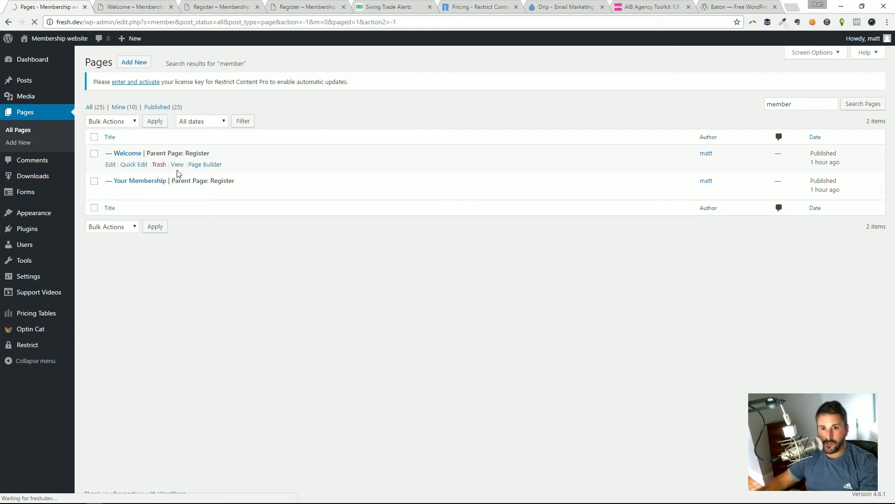
left_click(165, 61)
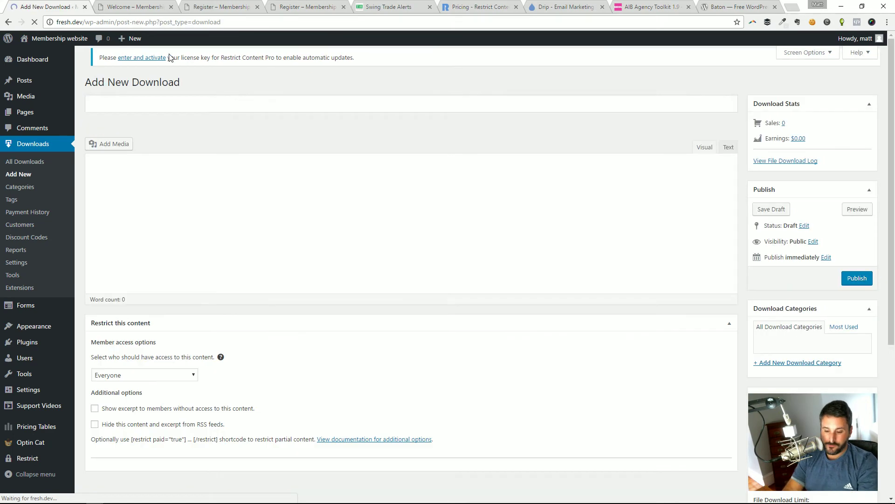
type("E-n")
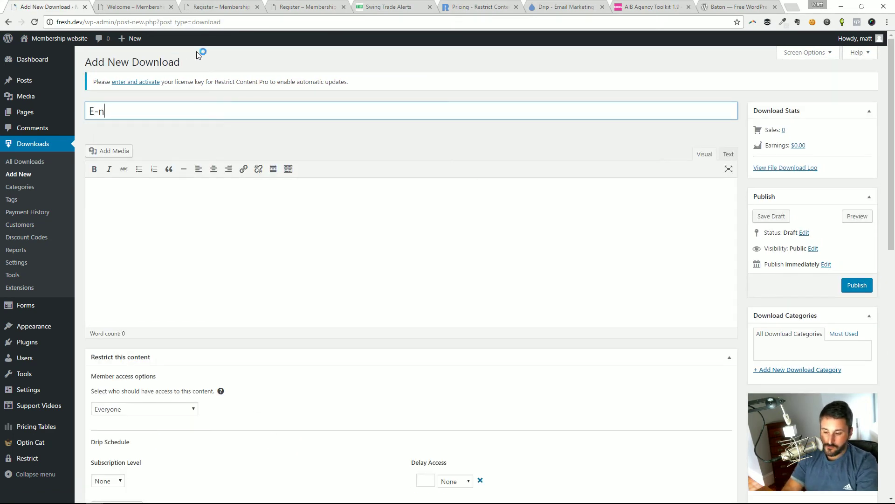
key("BackSpace")
type("book")
key("Tab")
type("This is my e-book")
Step: Name the download's file "Here's my ebook" and attach overview-yt-tile.png to it from the media library
scroll(497, 202, "down", 4)
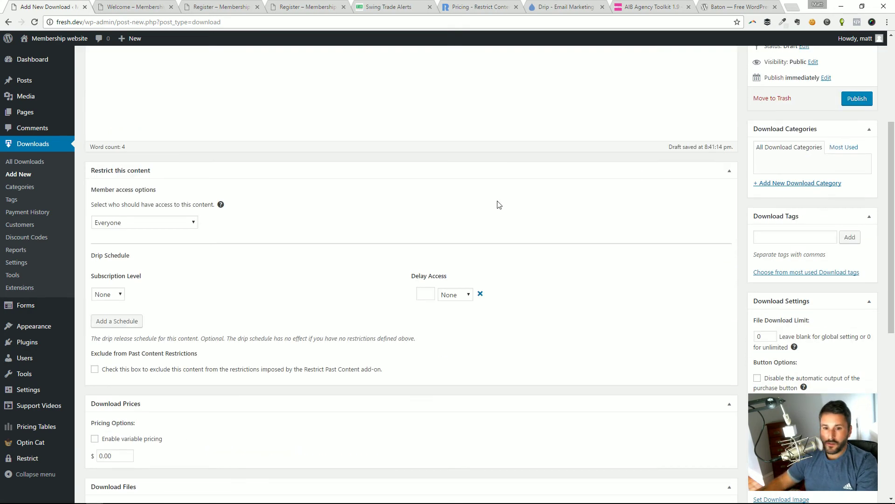
scroll(210, 200, "down", 1)
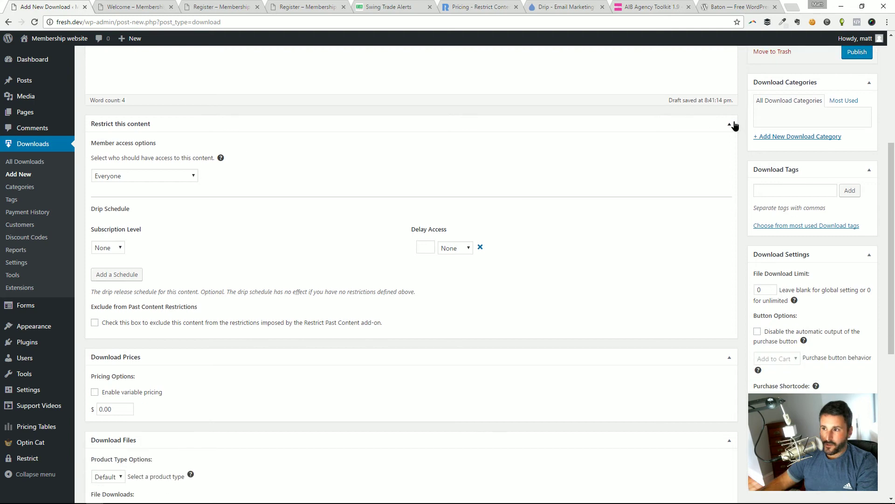
left_click(729, 124)
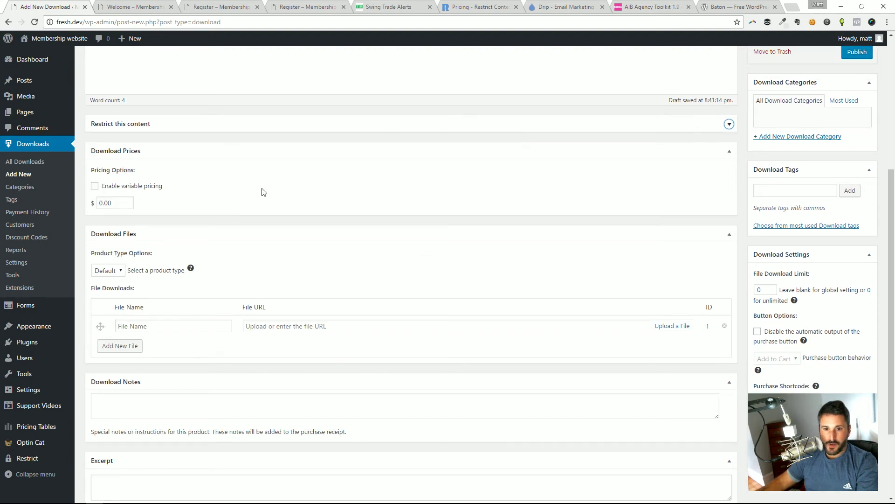
left_click(123, 270)
left_click(131, 234)
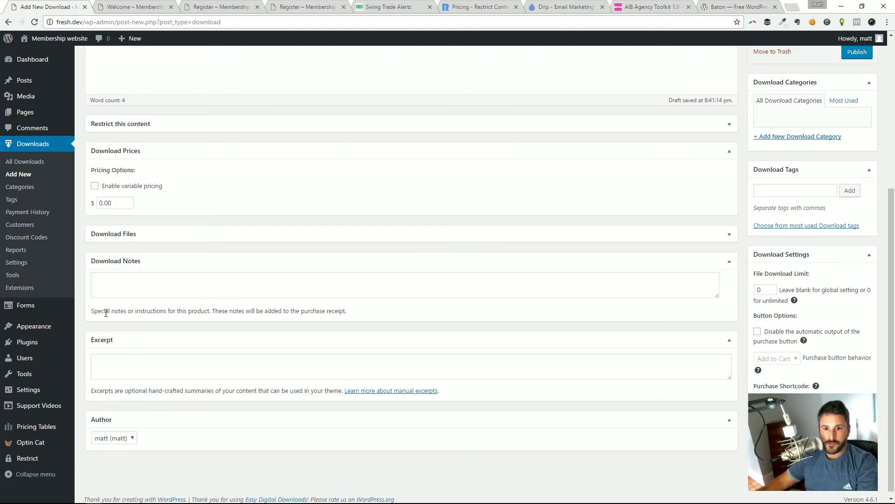
left_click(145, 242)
left_click(160, 323)
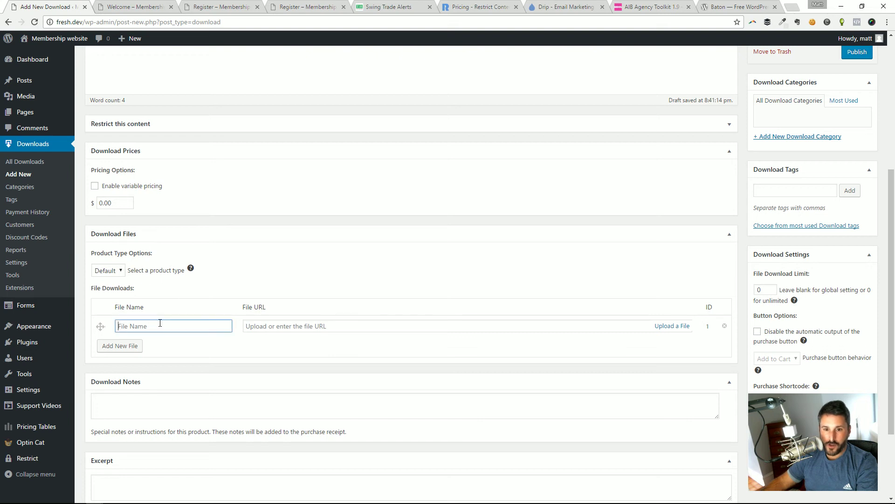
type("Here's my ebook")
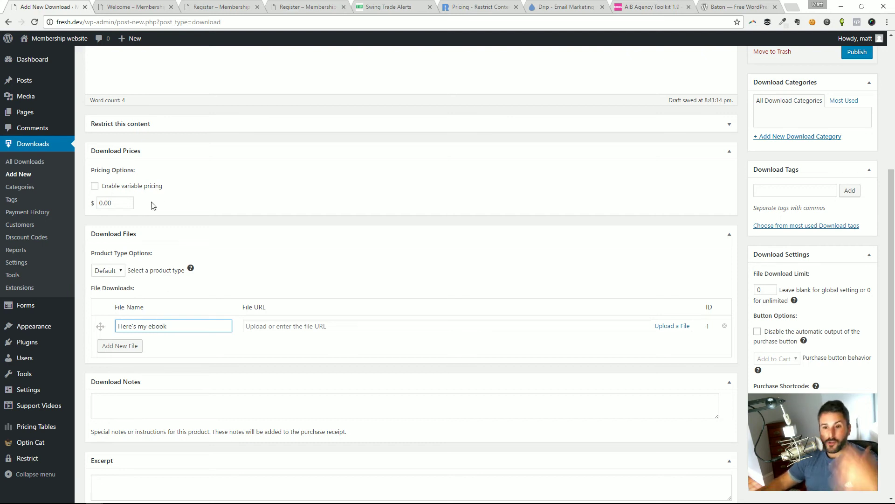
left_click(681, 329)
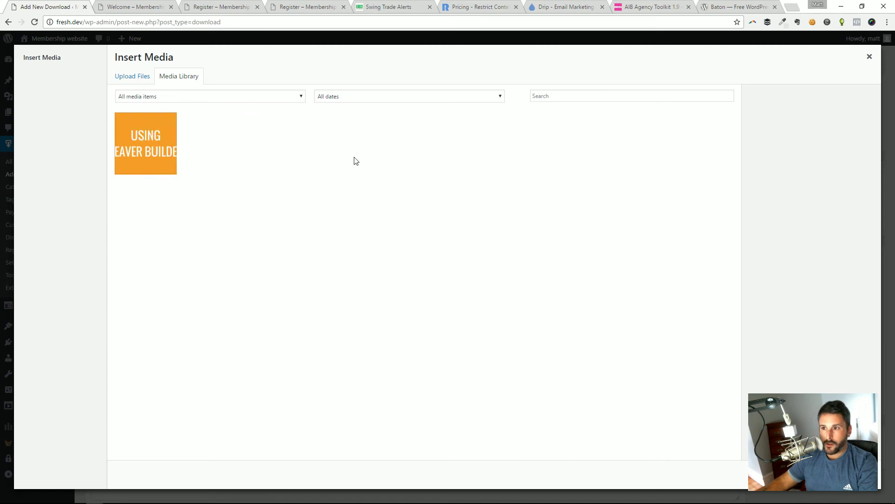
left_click(858, 474)
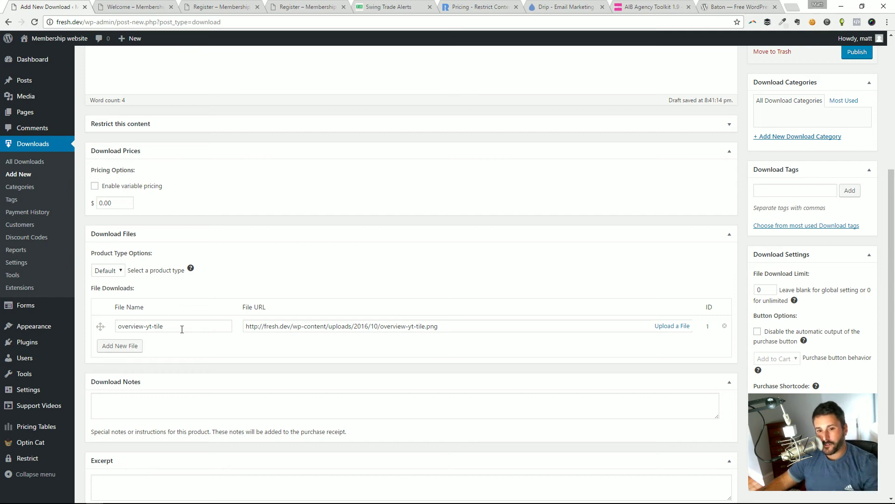
Step: Set the e-book download's price to $10.00
scroll(368, 338, "down", 3)
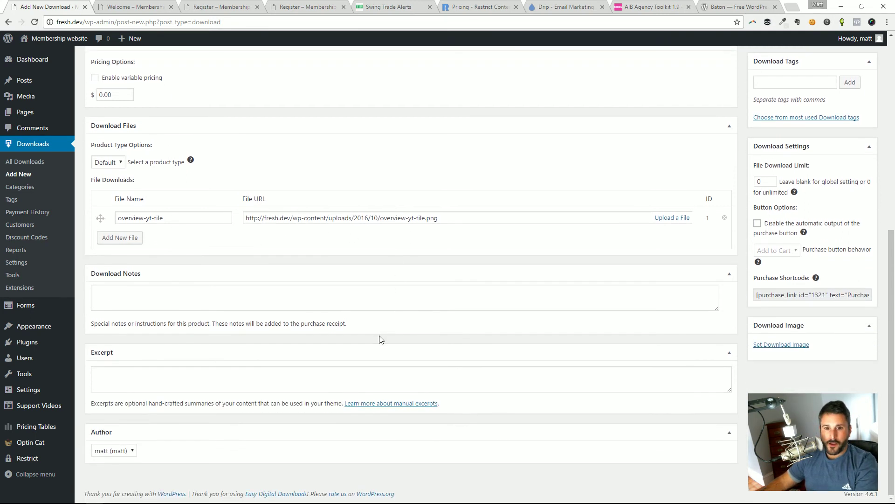
scroll(376, 339, "up", 1)
scroll(114, 202, "up", 1)
left_click(116, 188)
key("ctrl+a")
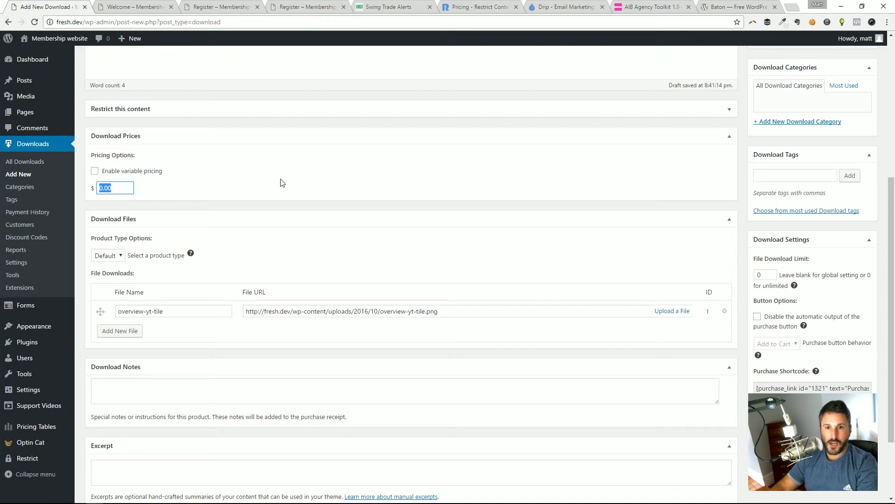
type("10")
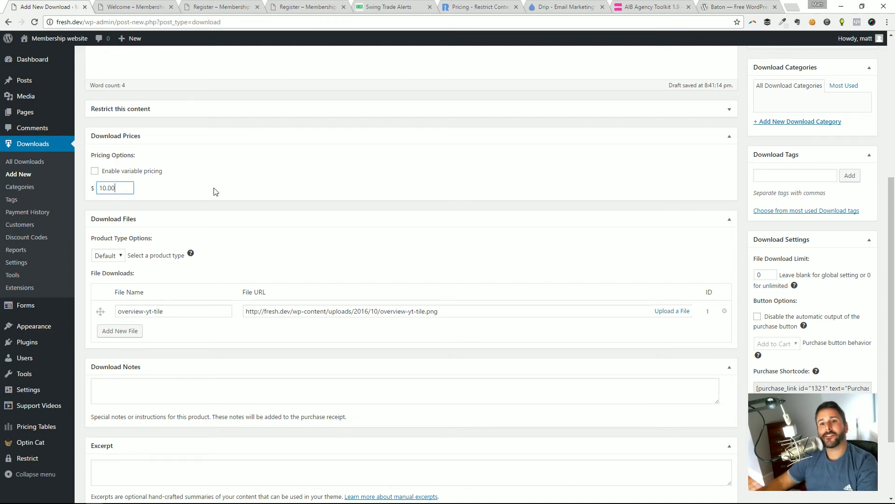
left_click(118, 176)
left_click(121, 176)
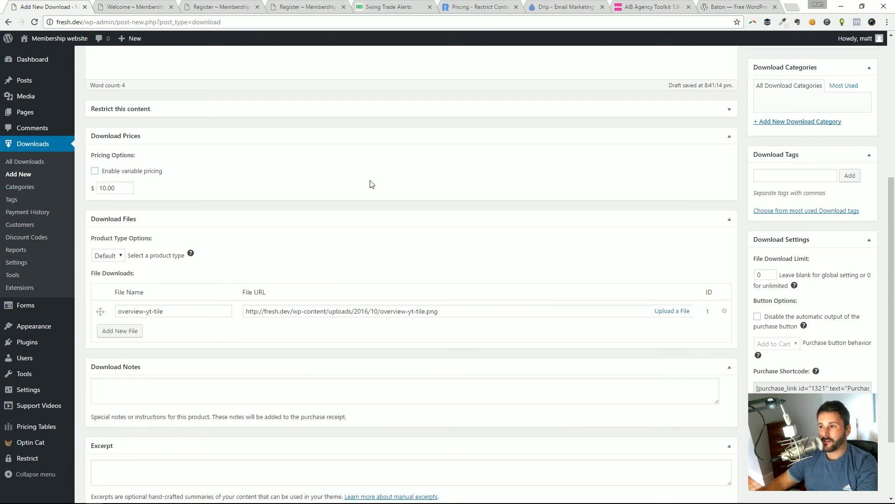
Step: Set the download image to overview-yt-tile.png from the media library
scroll(220, 234, "up", 2)
scroll(246, 280, "up", 3)
scroll(241, 329, "down", 2)
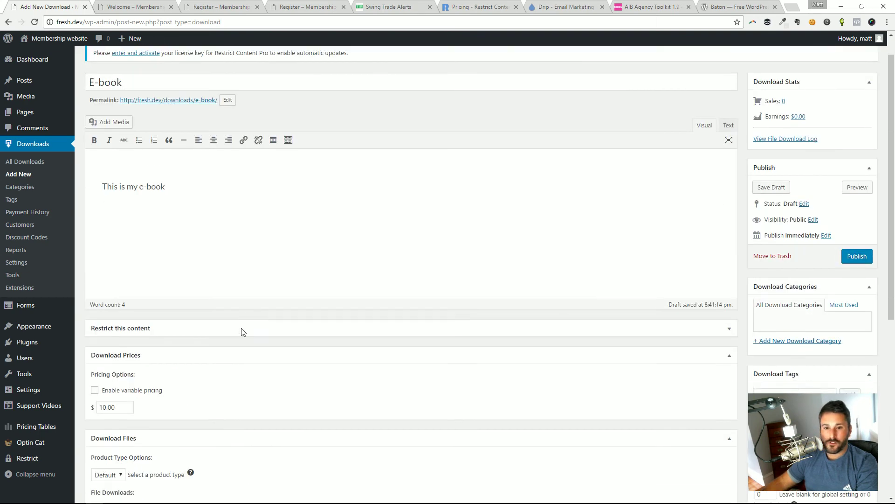
scroll(256, 242, "up", 2)
scroll(160, 314, "down", 7)
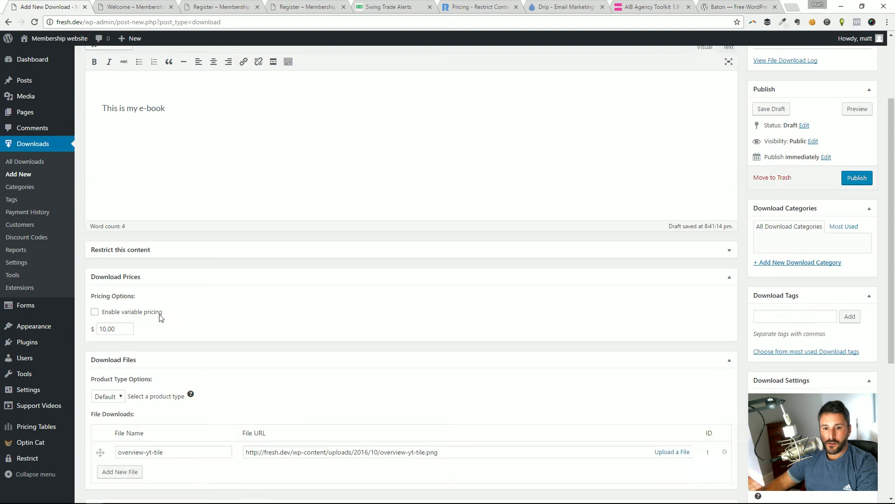
left_click(779, 360)
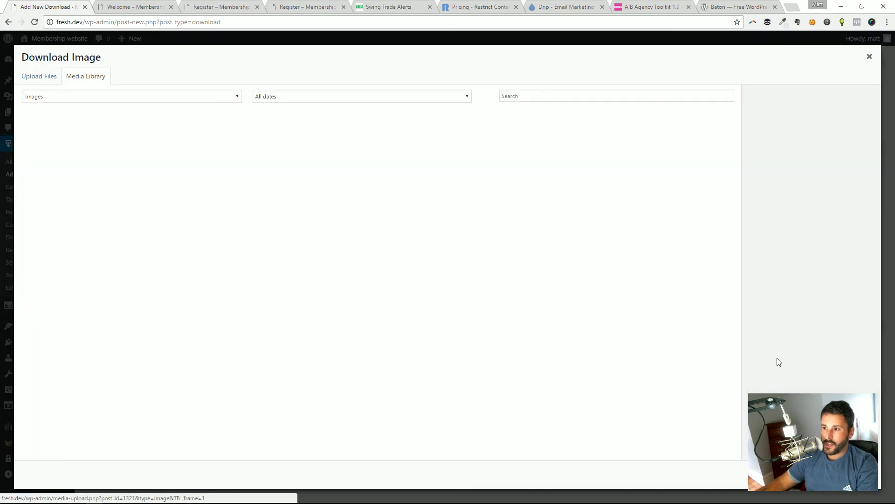
left_click(61, 148)
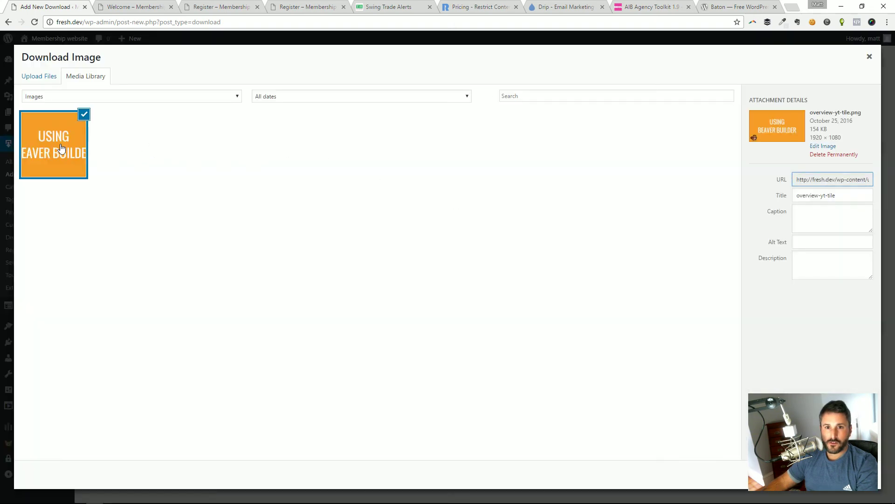
left_click(844, 474)
Step: Publish the E-book download
scroll(812, 307, "up", 2)
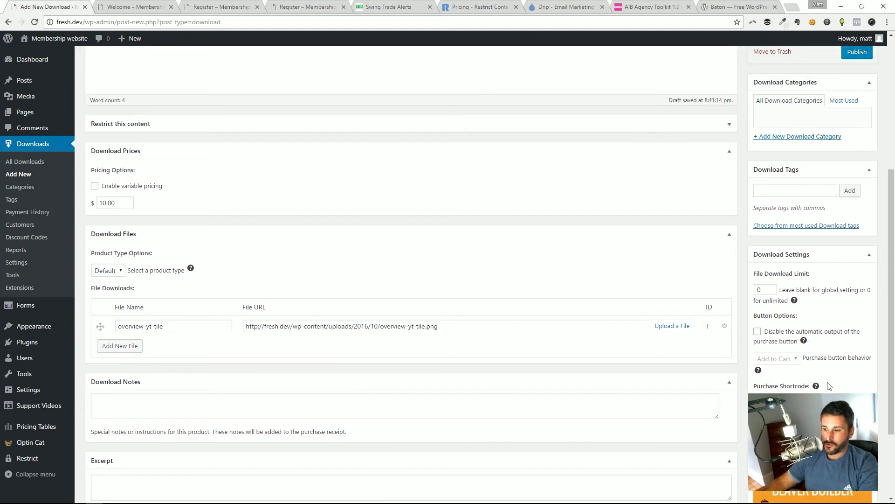
scroll(828, 386, "down", 2)
scroll(835, 280, "up", 5)
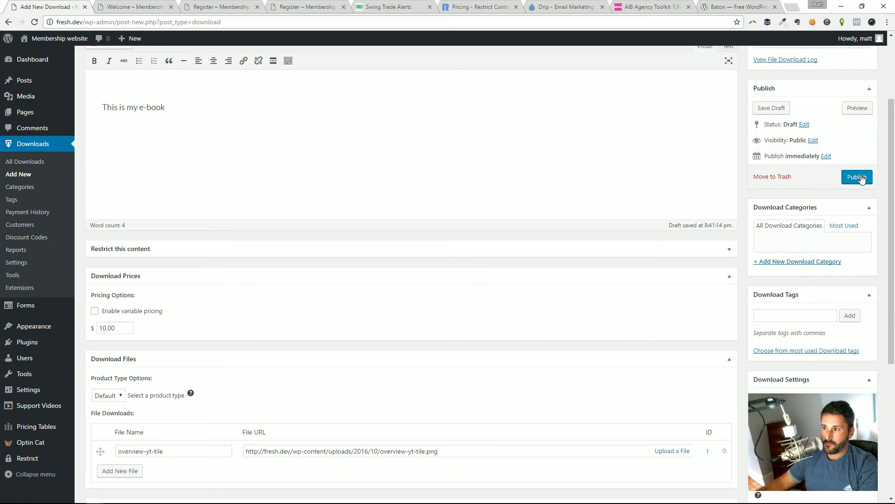
left_click(859, 181)
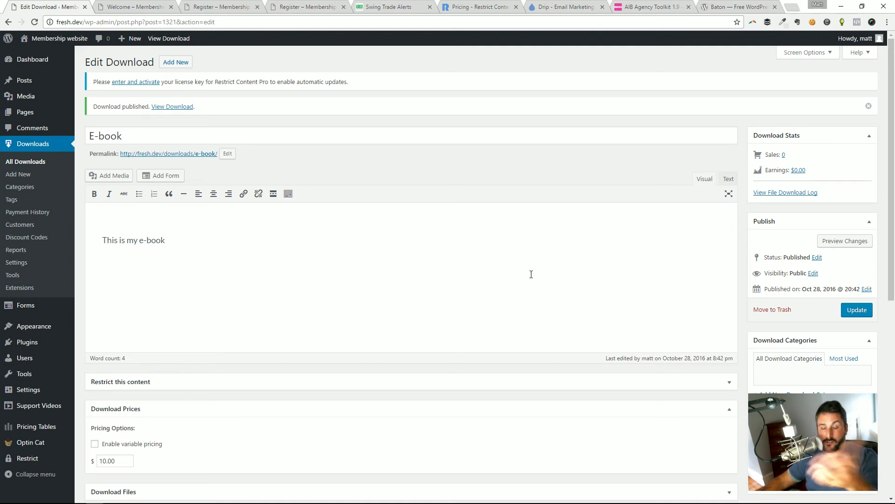
Step: View the published E-book download on the site, and examine its image, description and purchase option
scroll(536, 279, "down", 4)
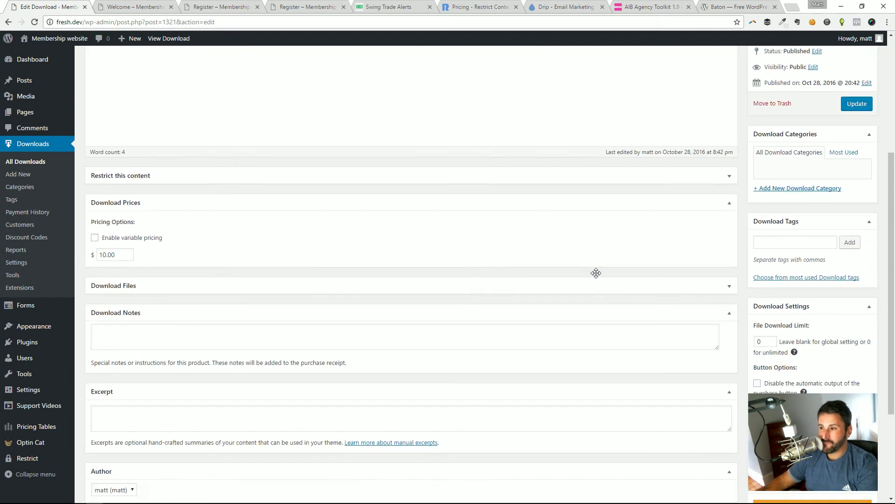
scroll(588, 270, "up", 4)
left_click(175, 108)
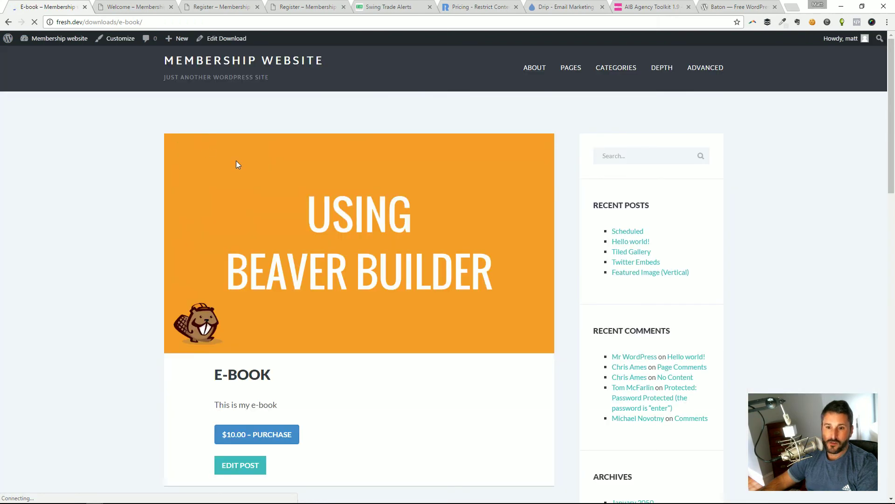
scroll(206, 166, "down", 2)
scroll(280, 331, "up", 2)
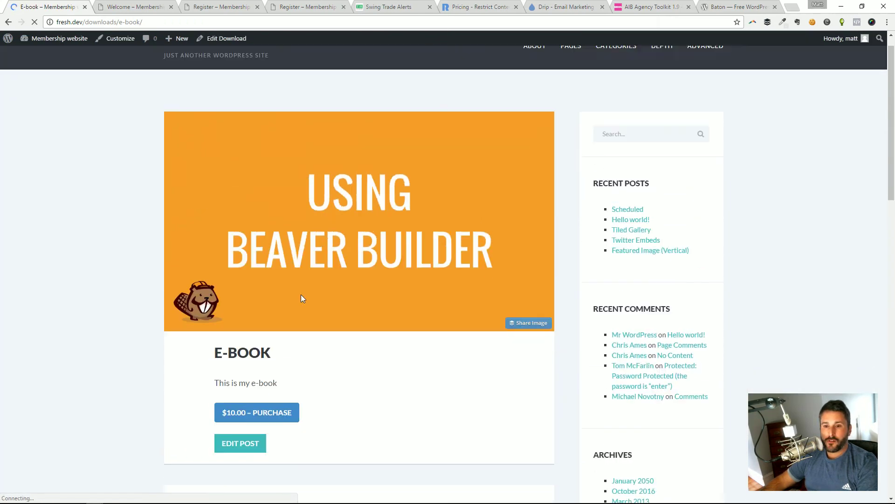
scroll(300, 299, "up", 1)
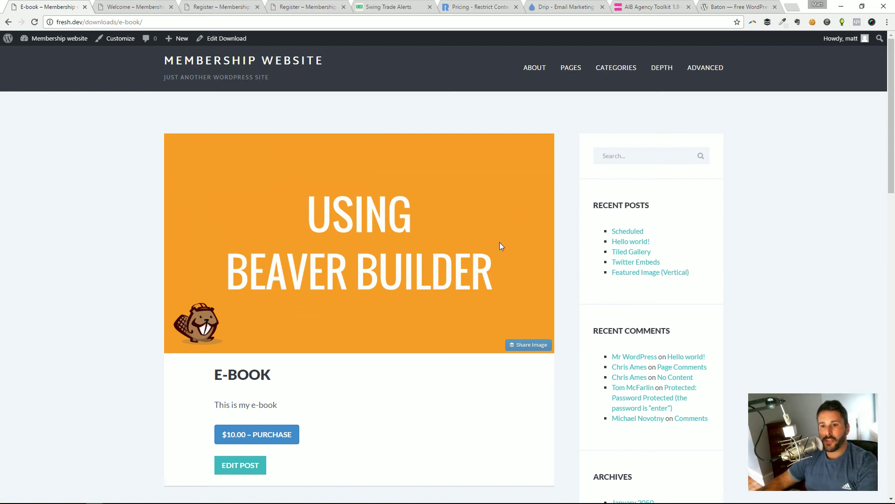
scroll(235, 323, "down", 2)
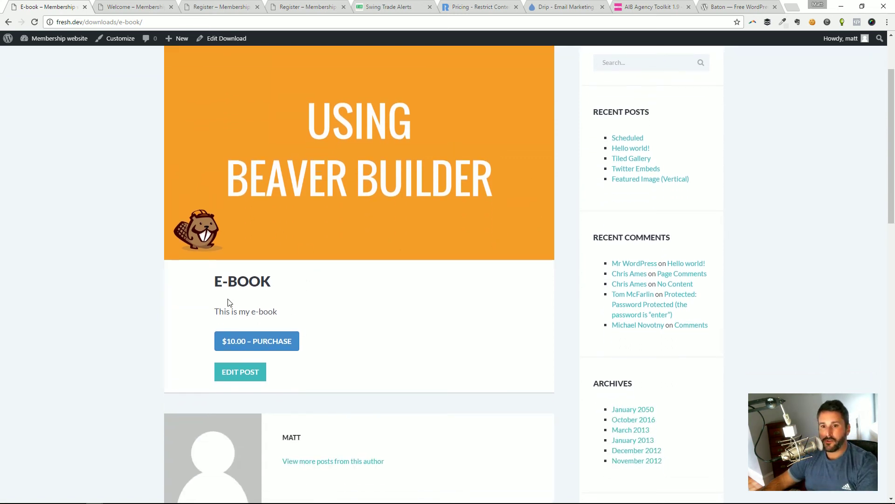
Step: Add the e-book to the cart and proceed to checkout, reviewing the personal, credit card and billing sections
left_click(279, 342)
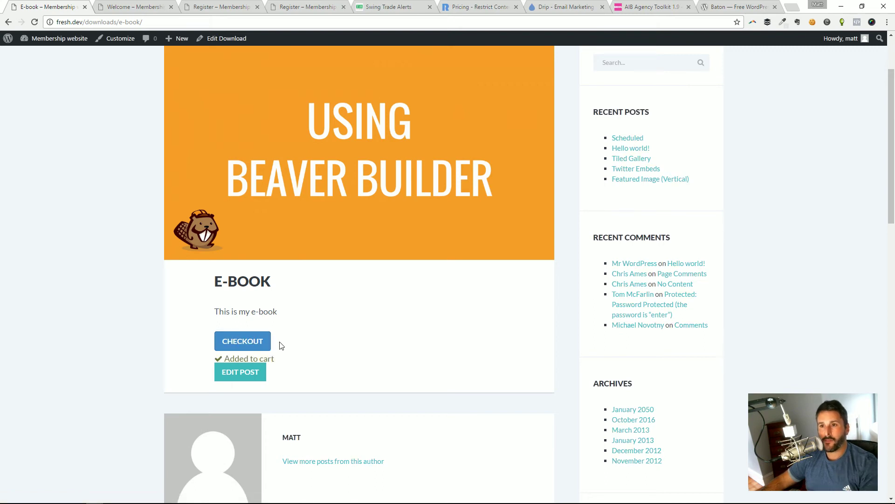
left_click(251, 346)
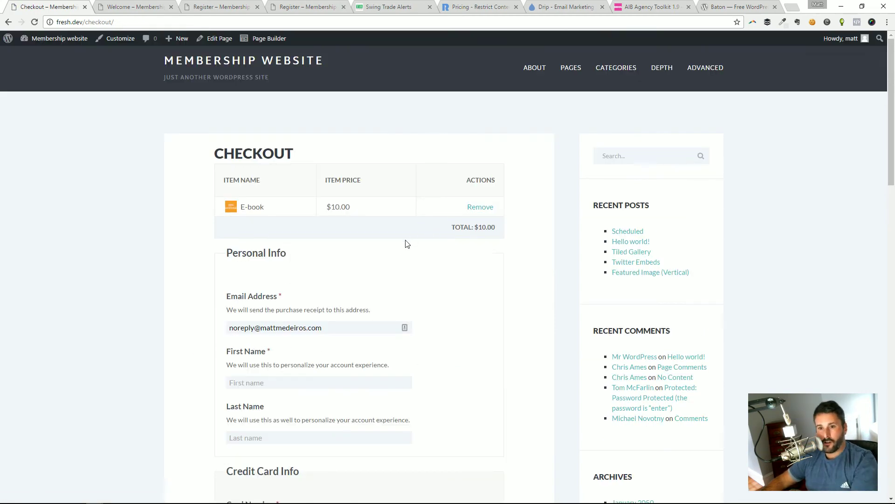
scroll(289, 201, "down", 5)
scroll(281, 284, "down", 8)
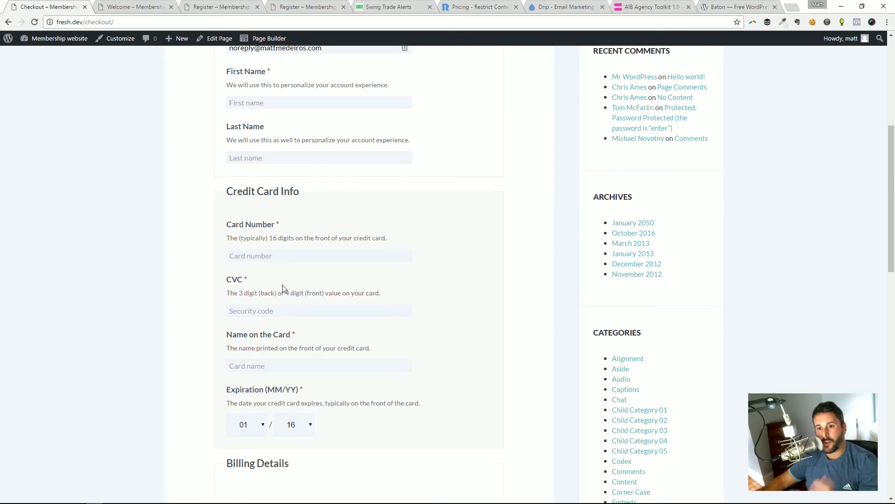
scroll(271, 311, "down", 6)
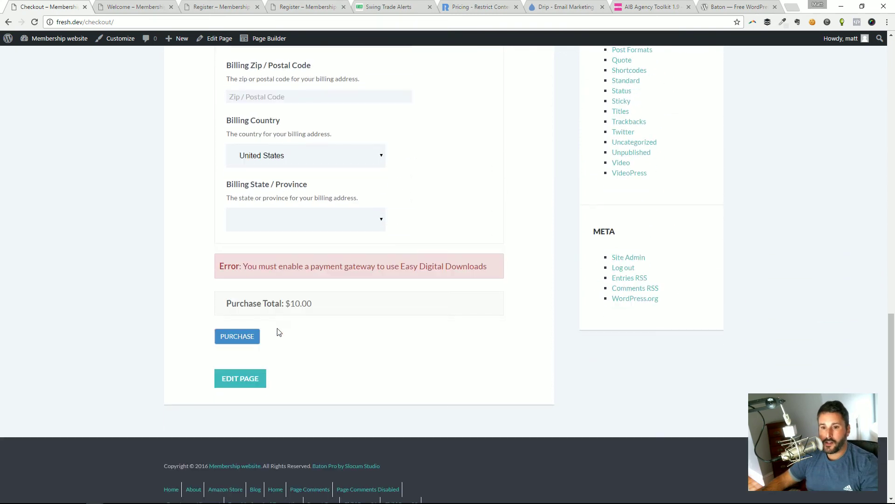
left_click_drag(243, 266, 456, 266)
left_click(395, 327)
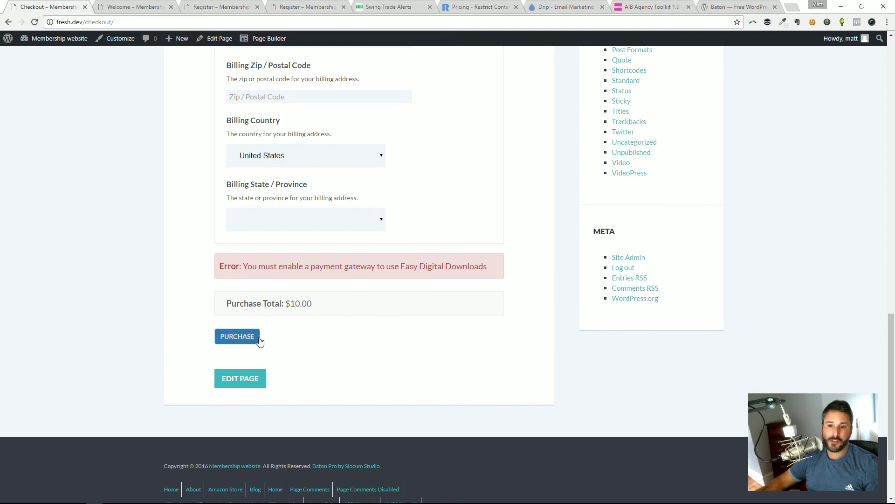
scroll(272, 319, "up", 18)
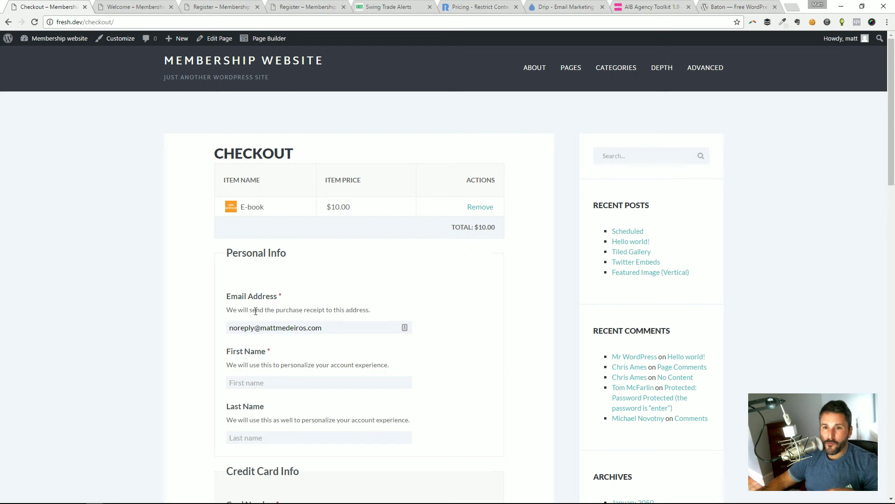
Step: Return to editing the E-book download and examine the member access and drip schedule options in its content restriction settings
left_click(9, 23)
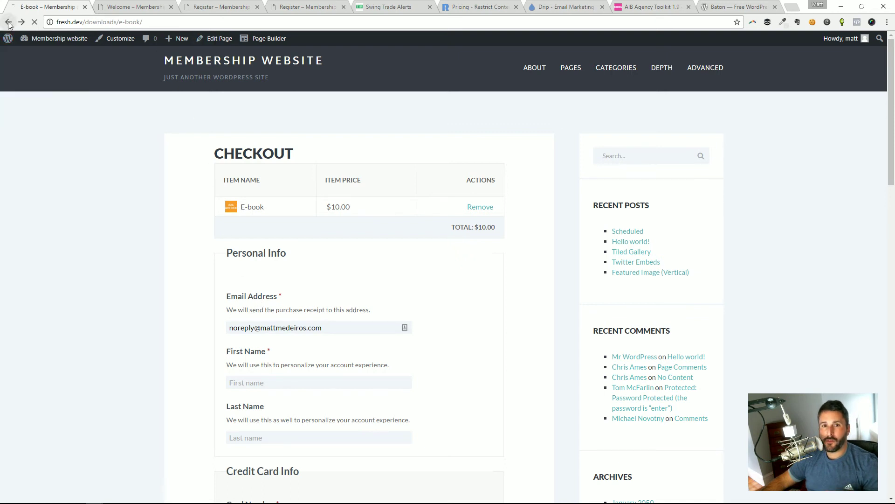
left_click(251, 373)
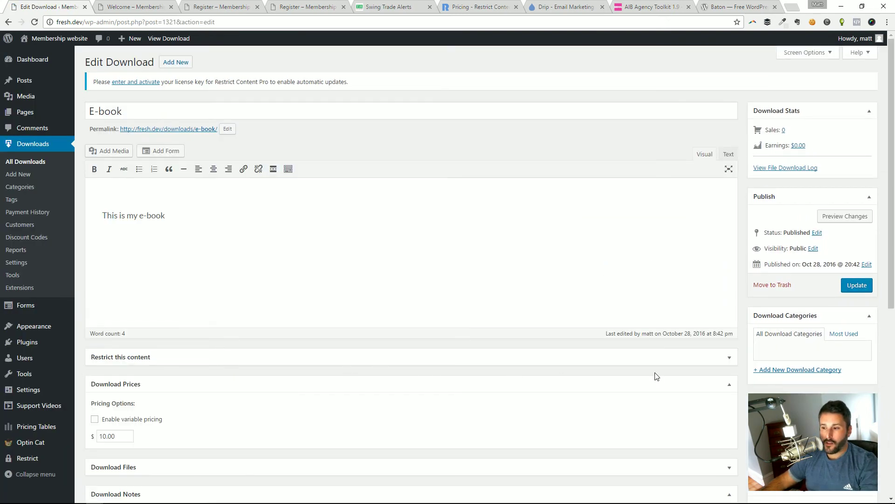
left_click(729, 357)
scroll(489, 366, "down", 6)
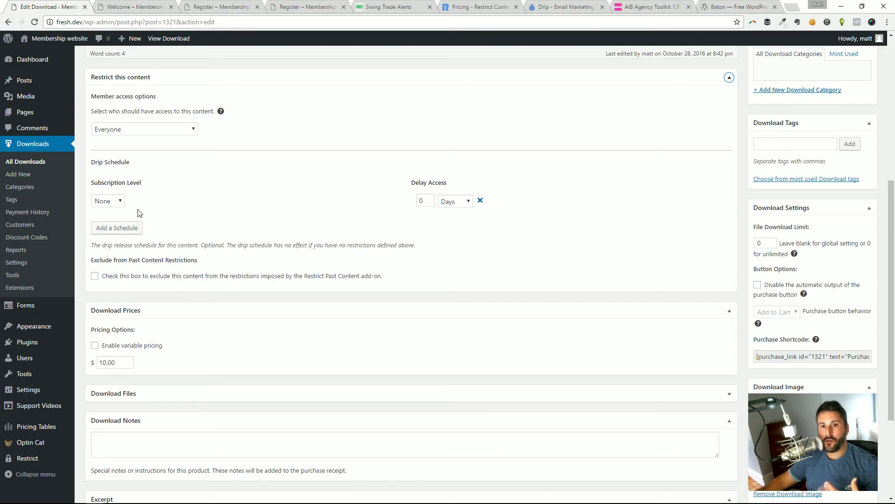
scroll(176, 256, "up", 4)
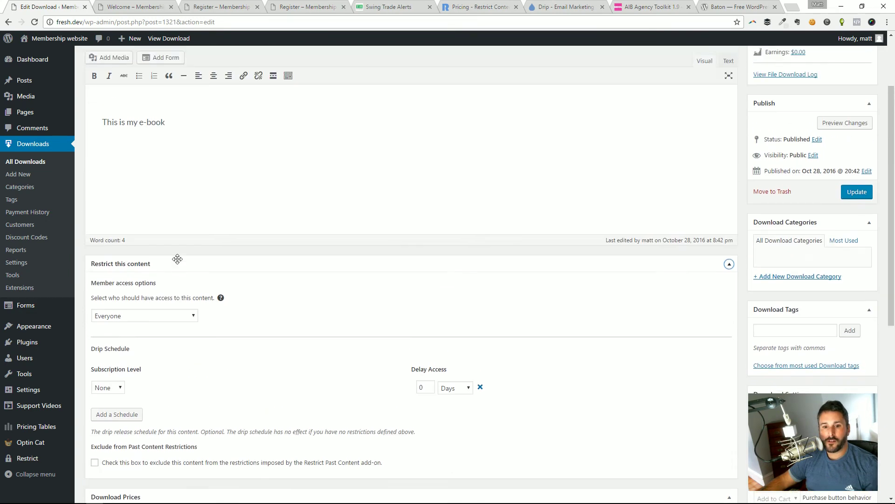
scroll(177, 259, "down", 7)
scroll(180, 264, "up", 3)
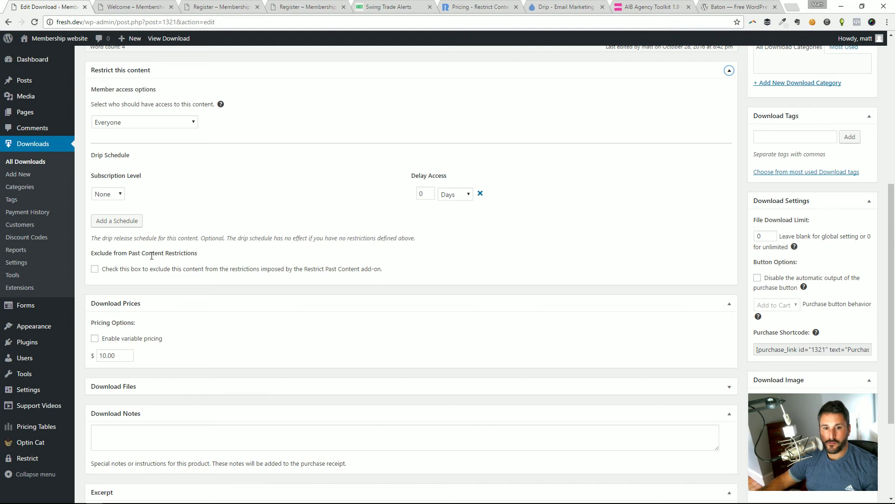
Step: Set the Annual subscription level's allowed downloads to 1 and update the subscription
mouse_move(56, 457)
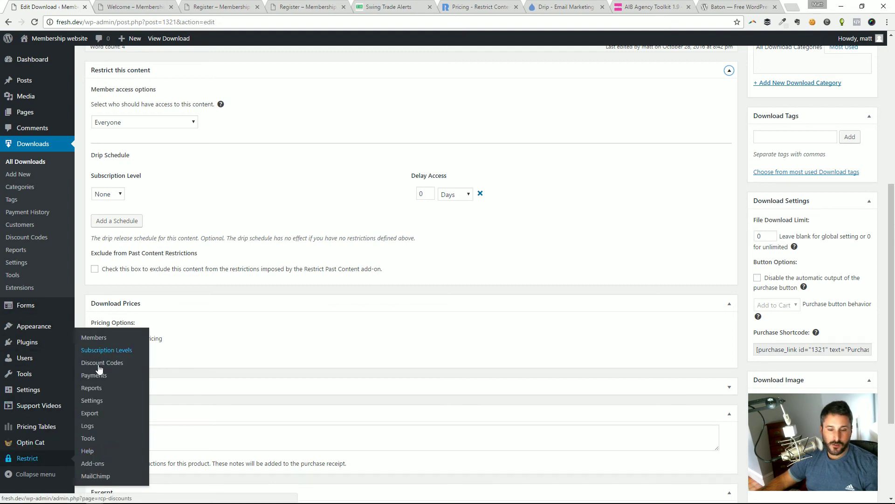
left_click(111, 354)
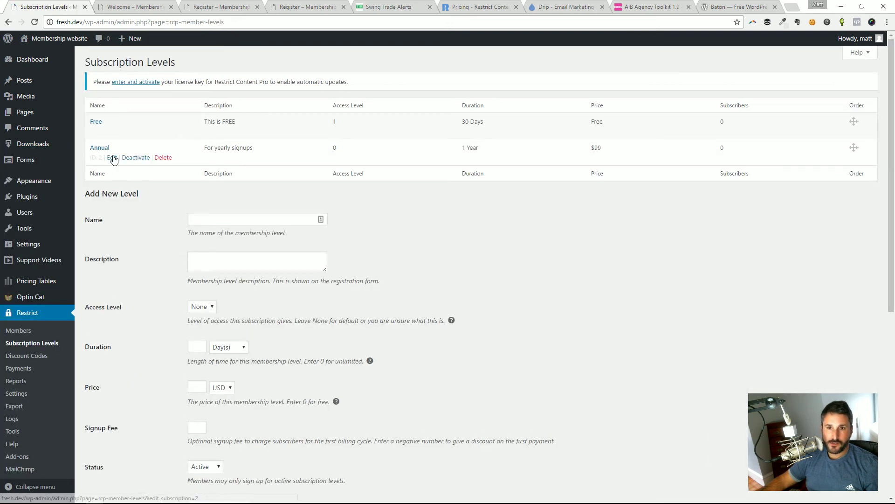
left_click(114, 158)
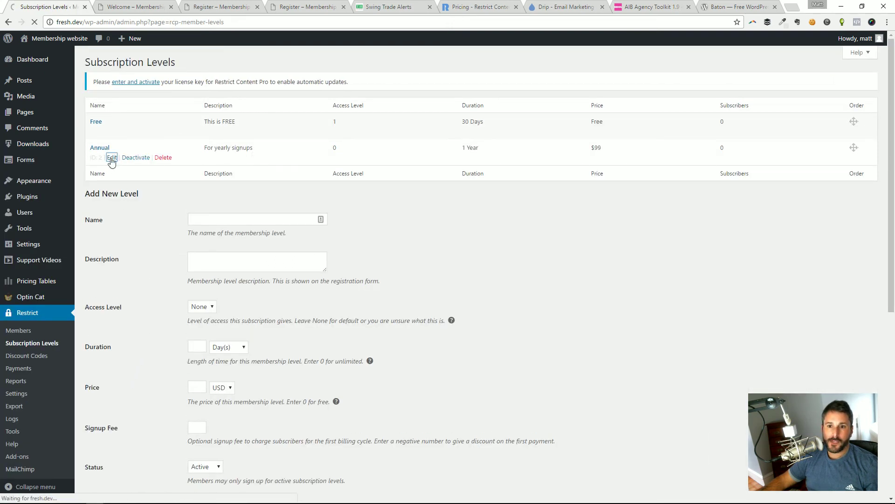
scroll(399, 320, "down", 5)
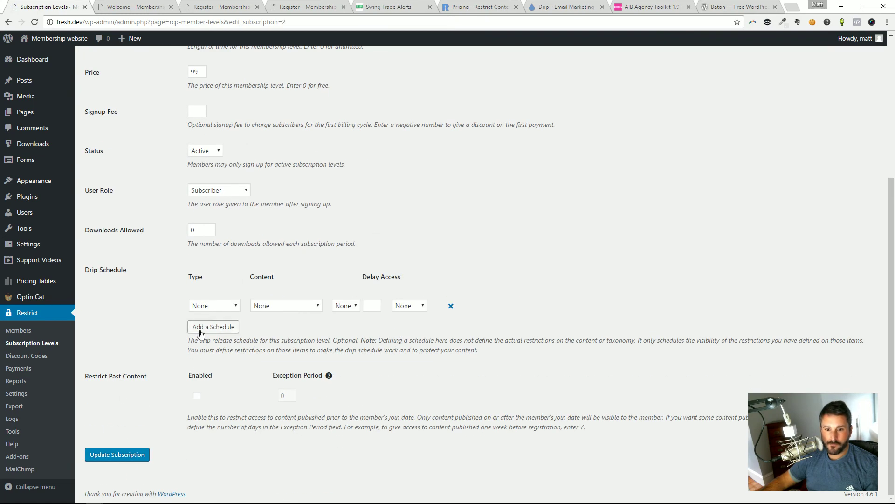
left_click(203, 231)
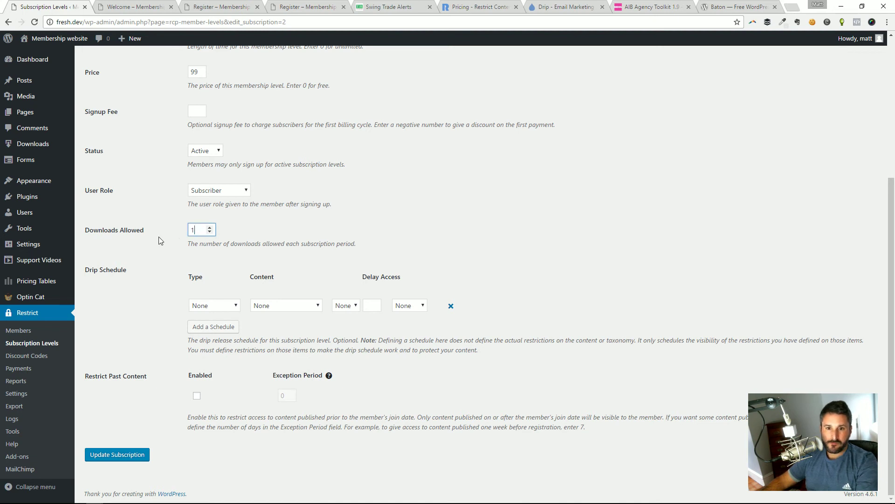
left_click(139, 454)
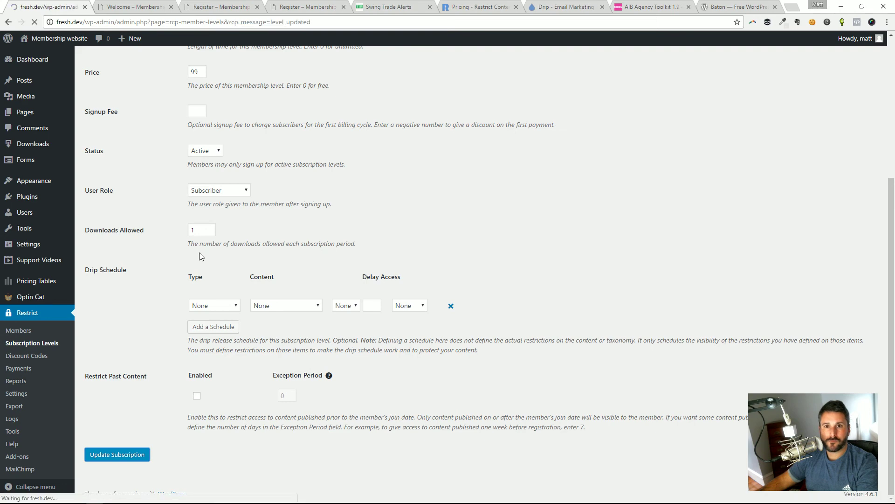
scroll(198, 332, "down", 8)
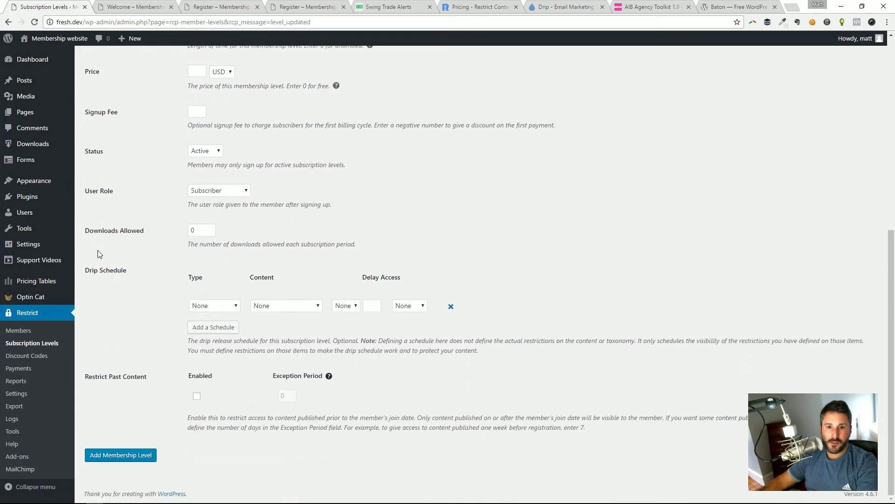
scroll(98, 254, "up", 8)
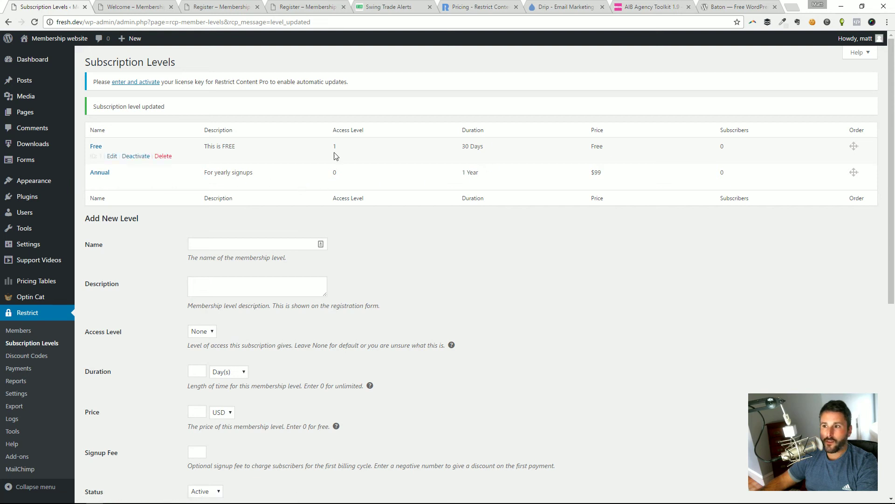
Step: Reopen the E-book download for editing and review the choices for who should have access to its content
mouse_move(47, 145)
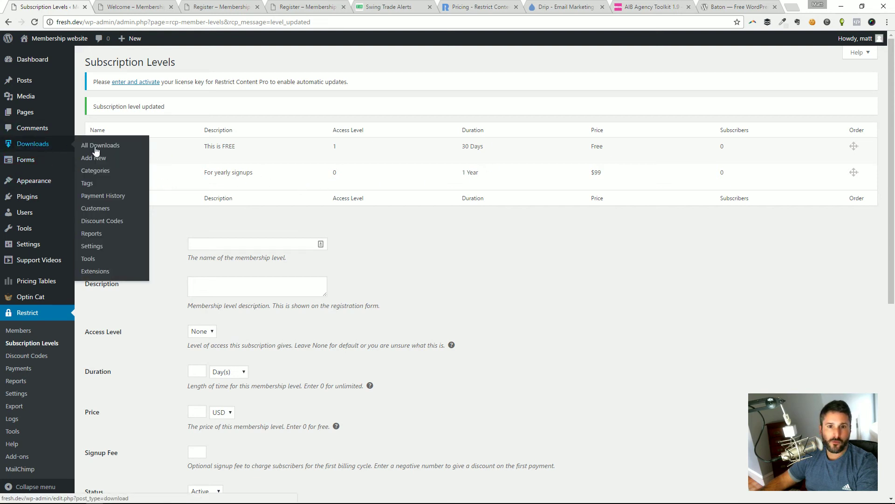
left_click(102, 150)
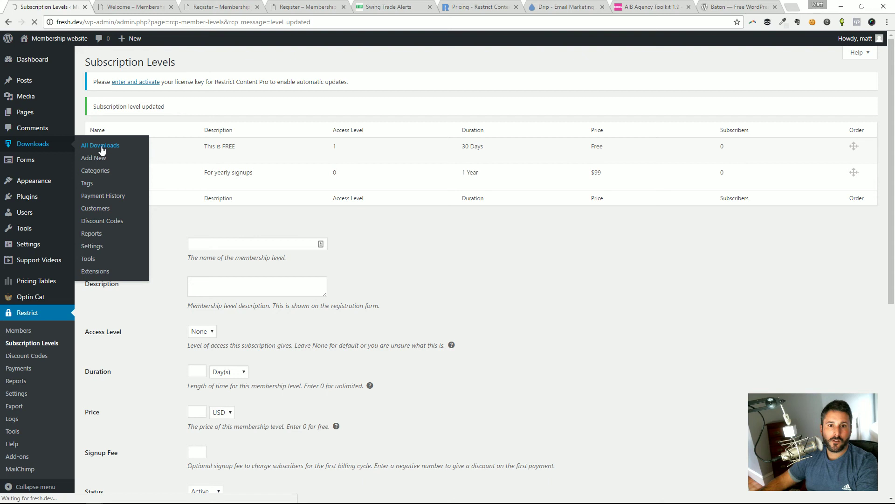
left_click(140, 166)
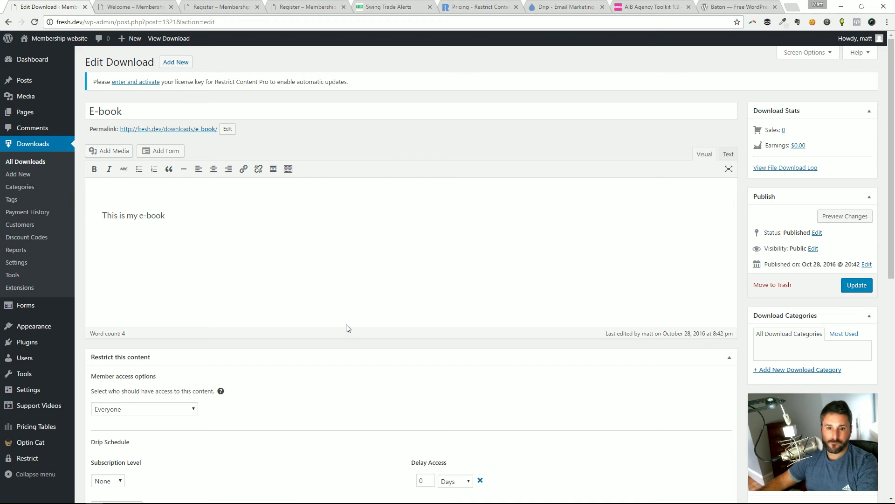
scroll(311, 313, "down", 2)
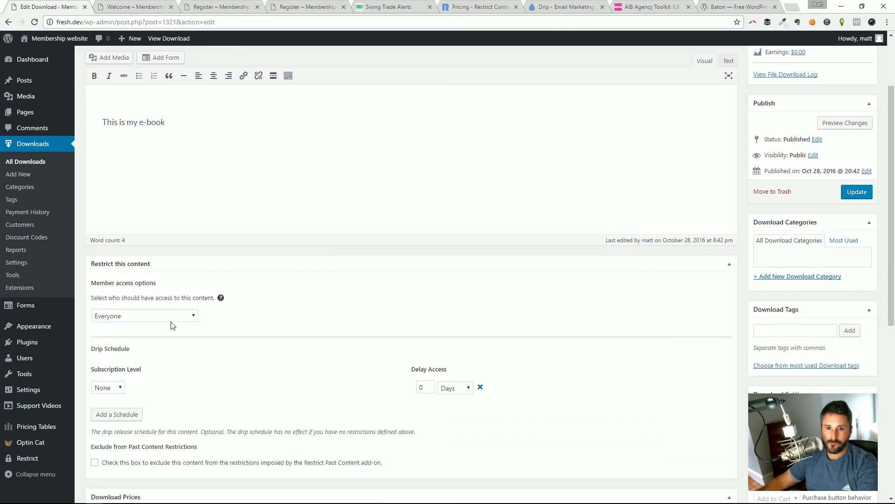
left_click(190, 317)
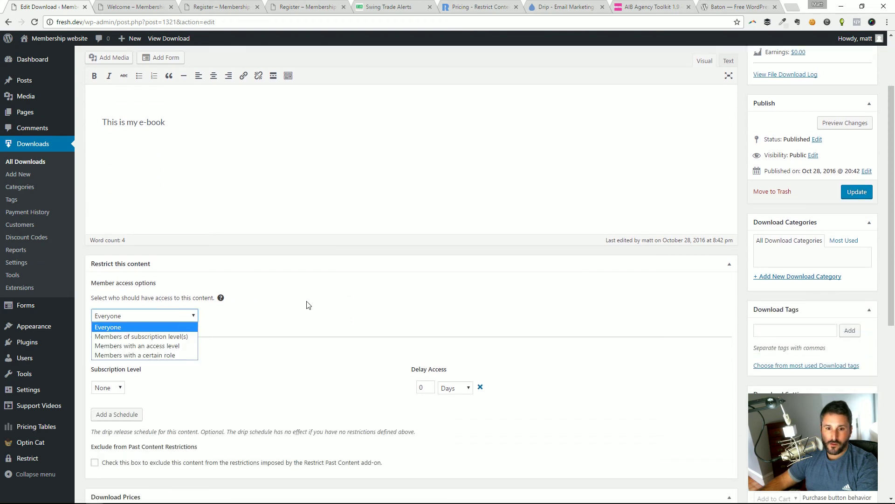
left_click(193, 316)
left_click(294, 298)
scroll(294, 299, "down", 2)
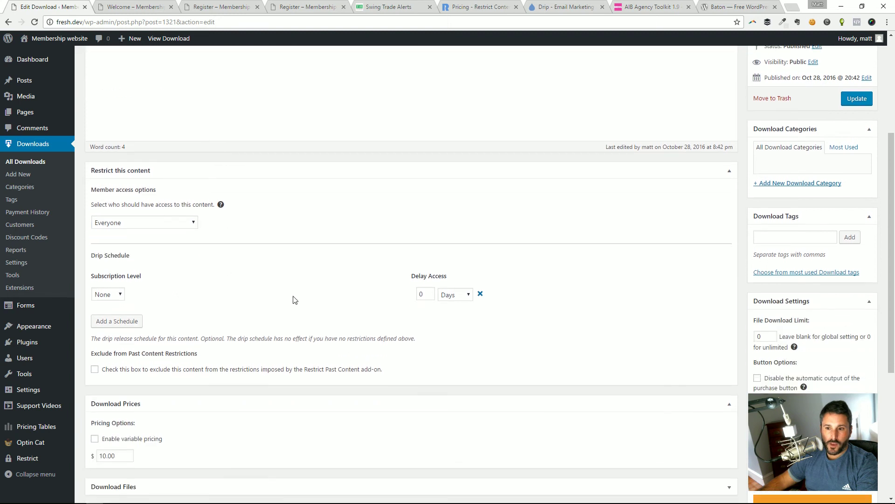
Step: Restrict the E-book to members of any paid subscription level and update the download
left_click(164, 227)
left_click(180, 251)
left_click(149, 223)
left_click(154, 241)
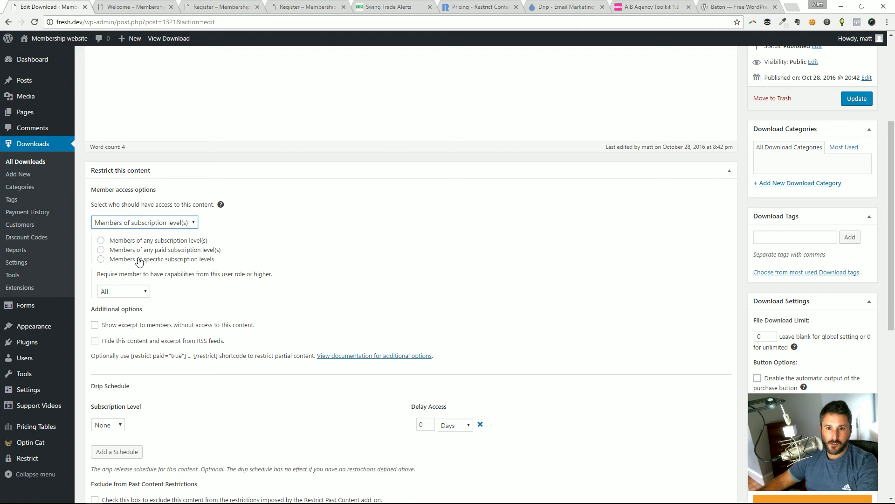
left_click(174, 252)
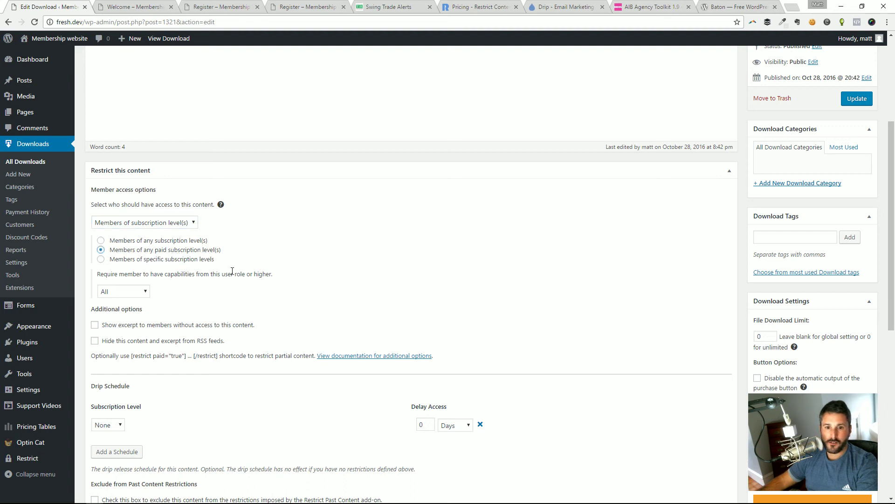
scroll(196, 252, "down", 2)
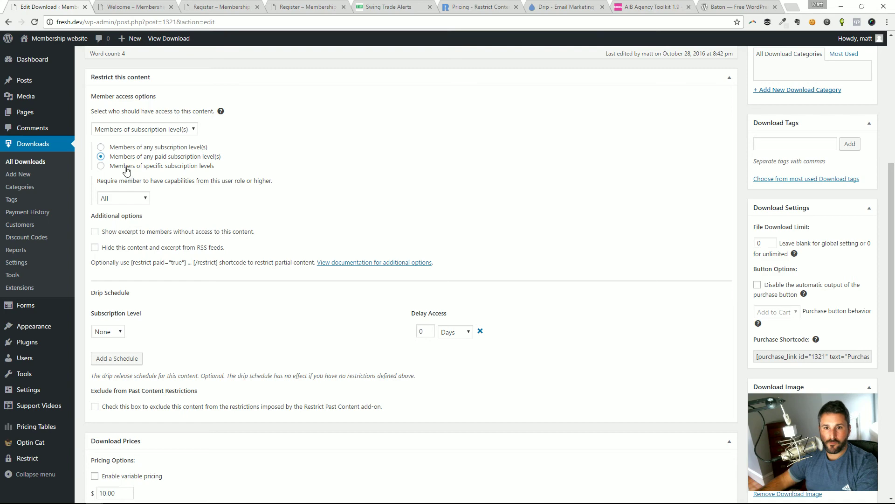
scroll(474, 184, "up", 4)
left_click(856, 191)
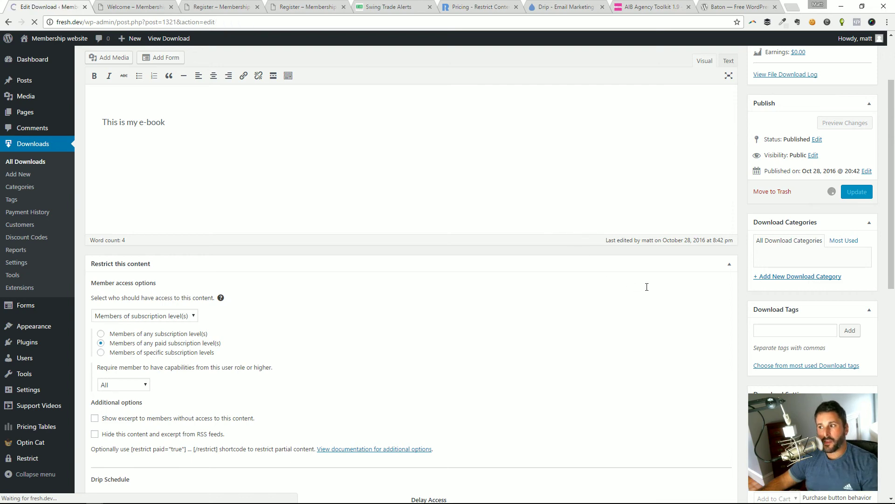
Step: Review the E-book's drip schedule, price and attached download file
scroll(443, 298, "down", 7)
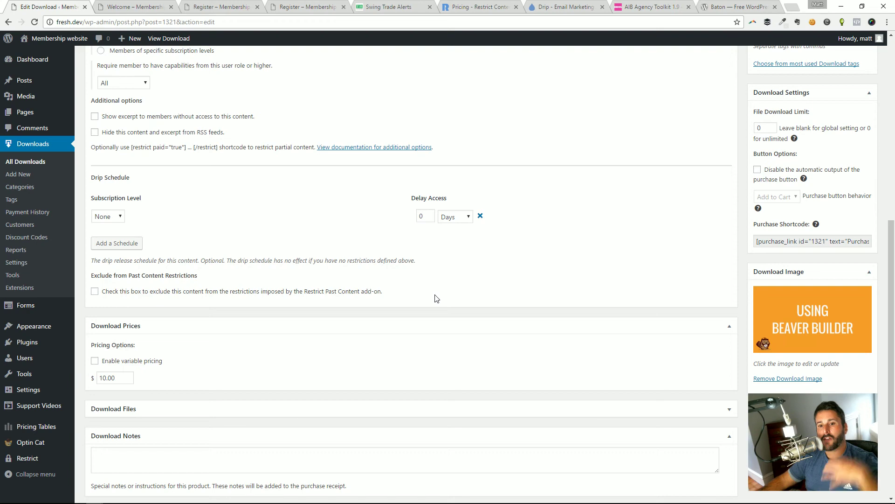
scroll(419, 326, "down", 1)
left_click(357, 362)
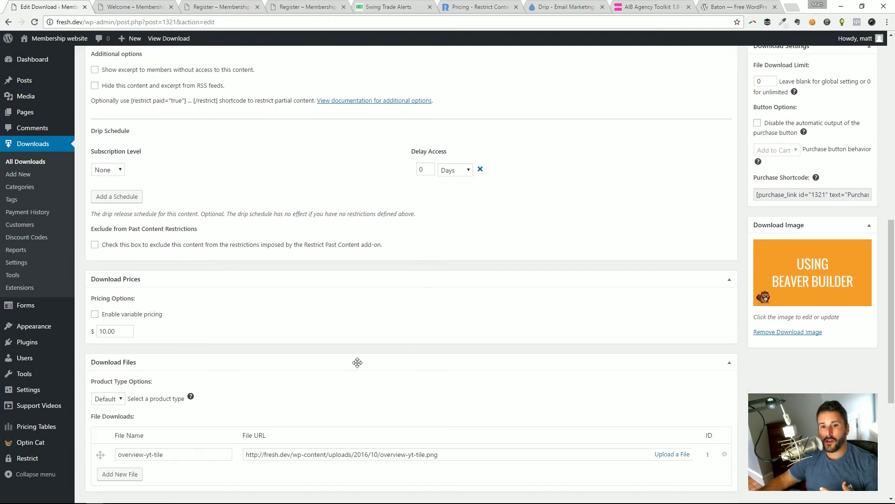
left_click(357, 363)
scroll(394, 350, "up", 3)
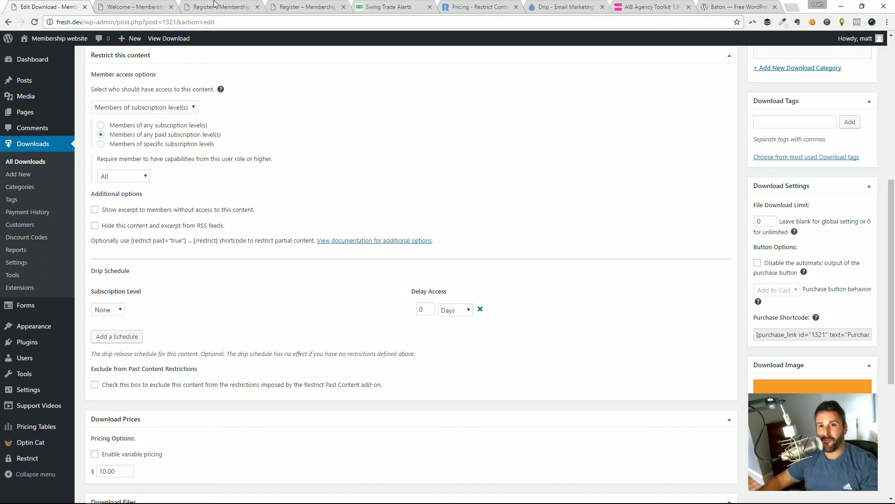
Step: View the masterclass front page of the site and open it in the theme customizer
left_click(136, 6)
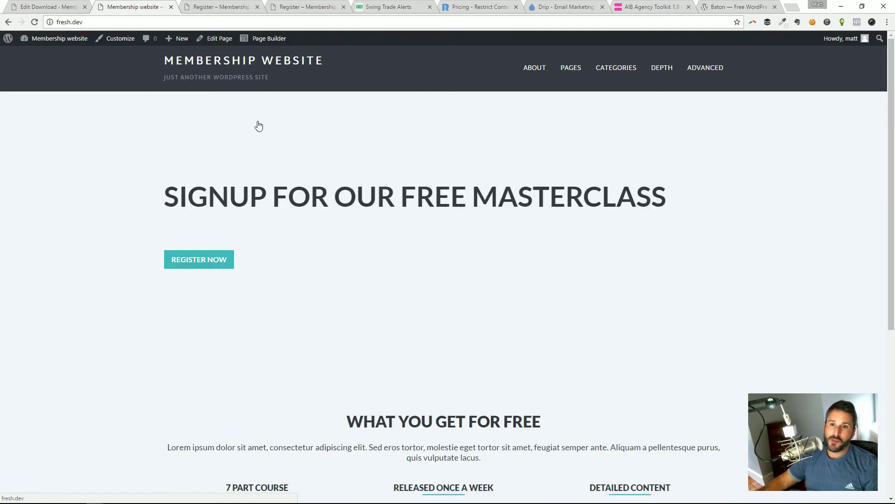
scroll(172, 236, "down", 3)
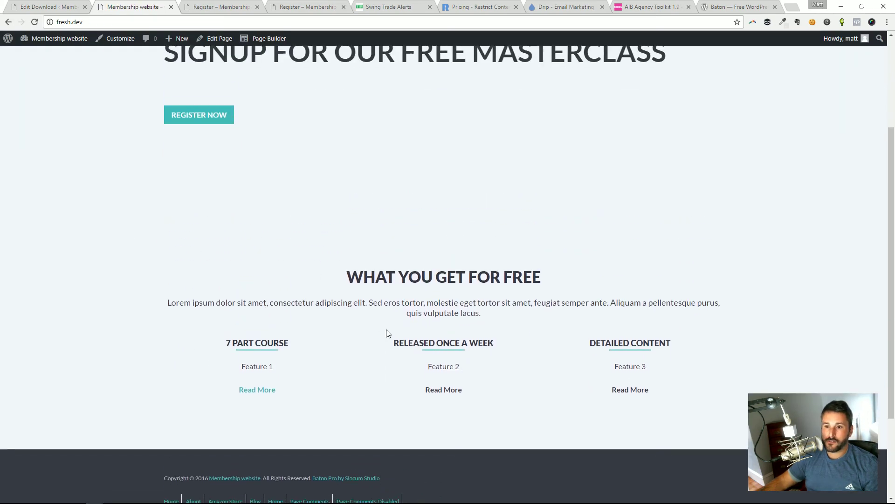
scroll(206, 102, "up", 2)
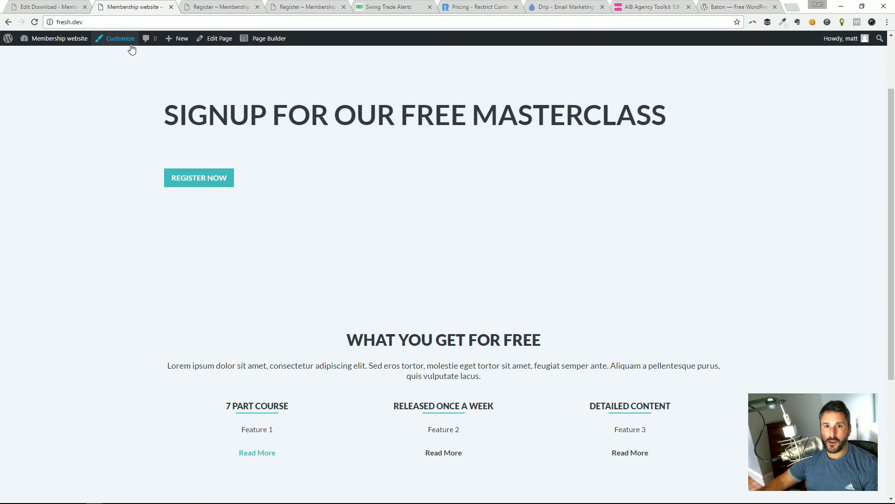
left_click(116, 44)
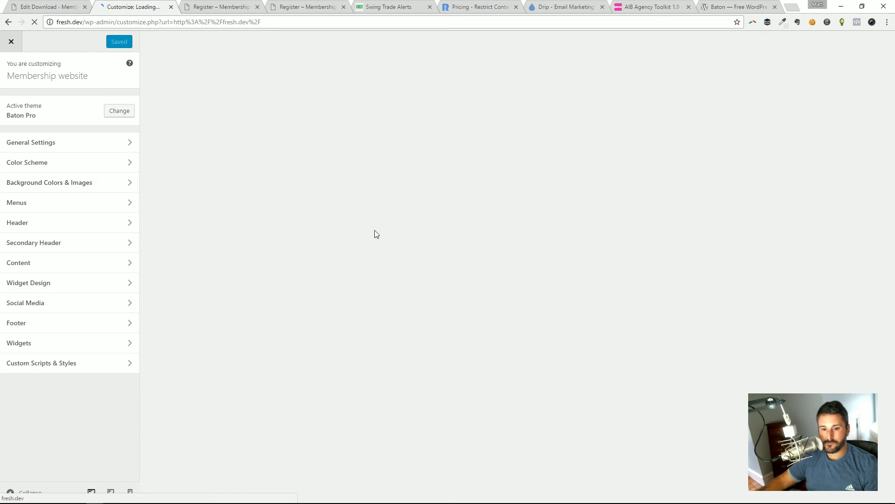
scroll(574, 410, "down", 7)
scroll(420, 308, "up", 4)
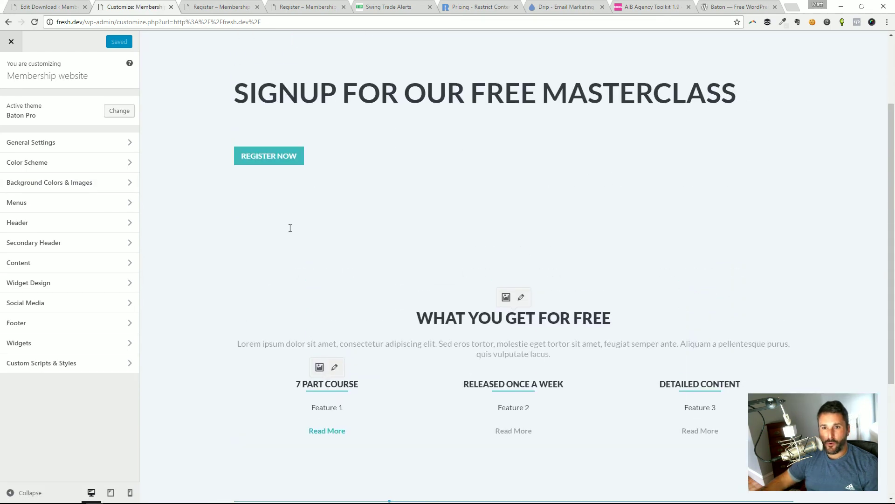
Step: Add another Note Widget to the Front Page widget area, below the free features section
left_click(521, 297)
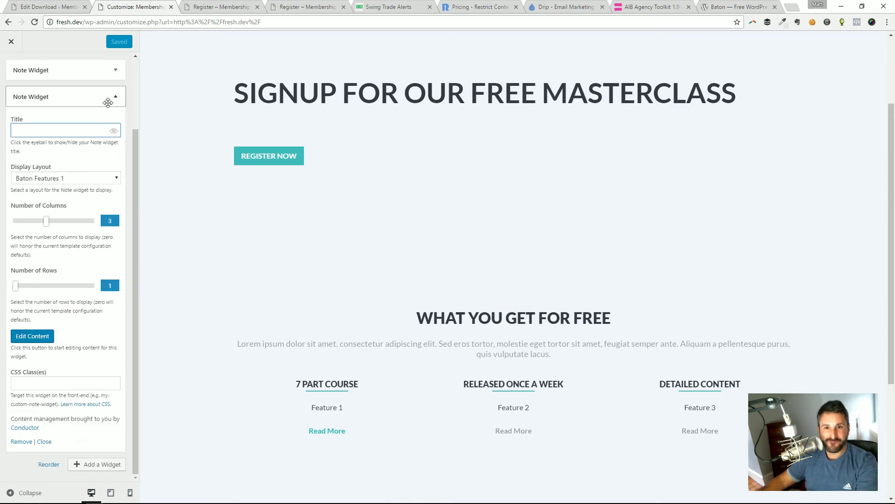
left_click(108, 104)
left_click(108, 208)
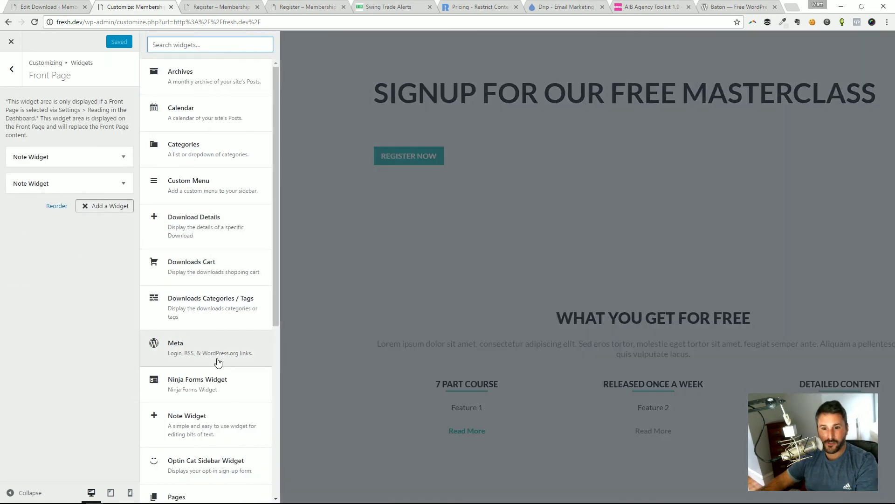
left_click(197, 416)
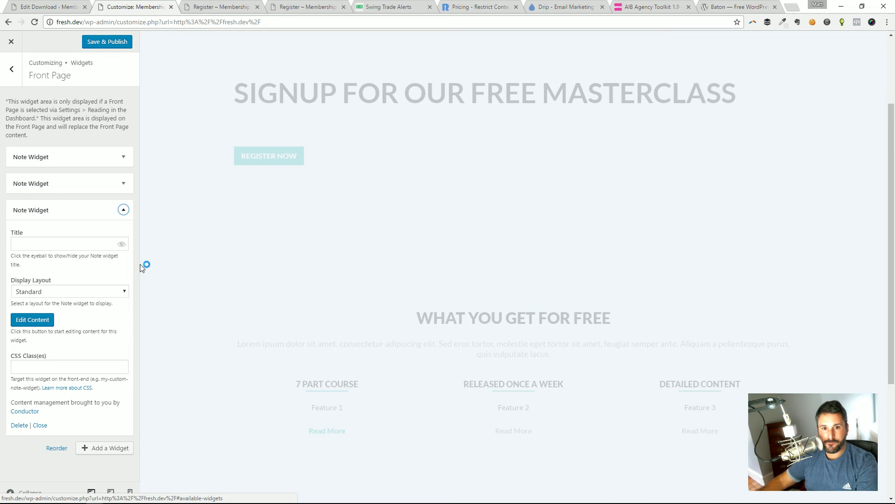
scroll(299, 320, "down", 3)
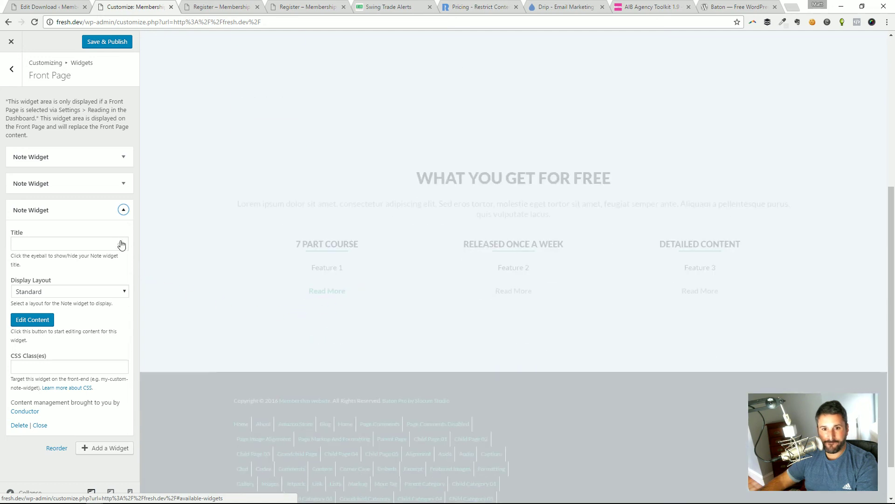
Step: Set the new Note Widget's display layout to 2 Columns - Media Left/Content Right and collapse its settings
left_click(118, 293)
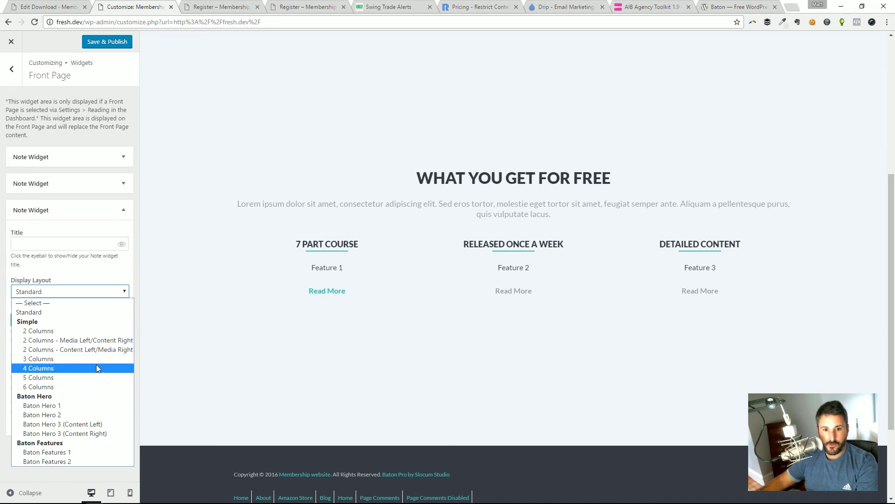
left_click(97, 340)
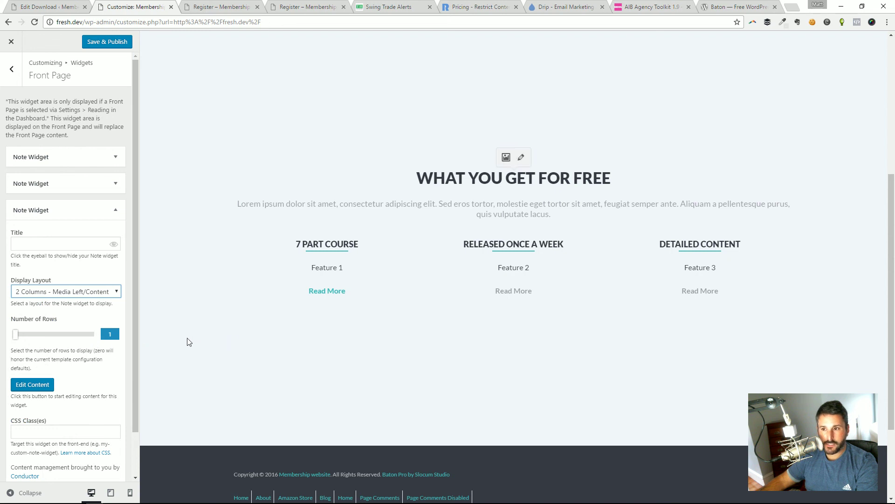
left_click(116, 209)
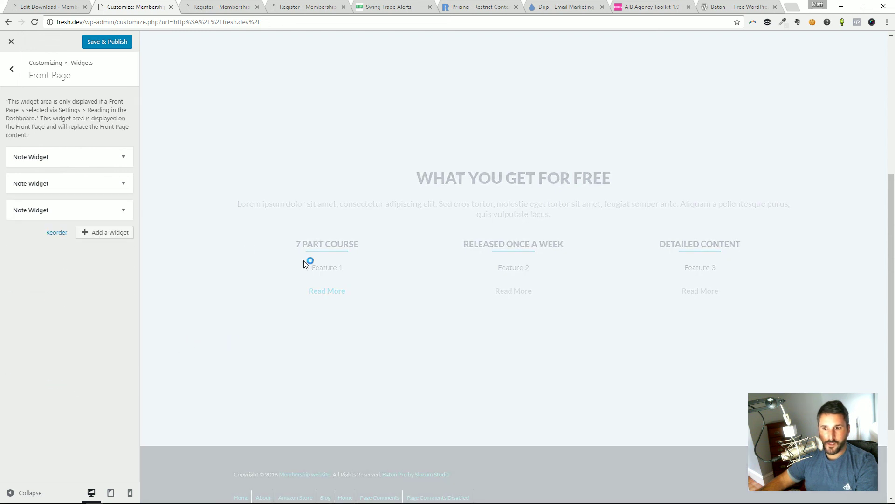
Step: Insert overview-yt-tile.png from the media library into the media column of the new two-column section
scroll(247, 251, "down", 2)
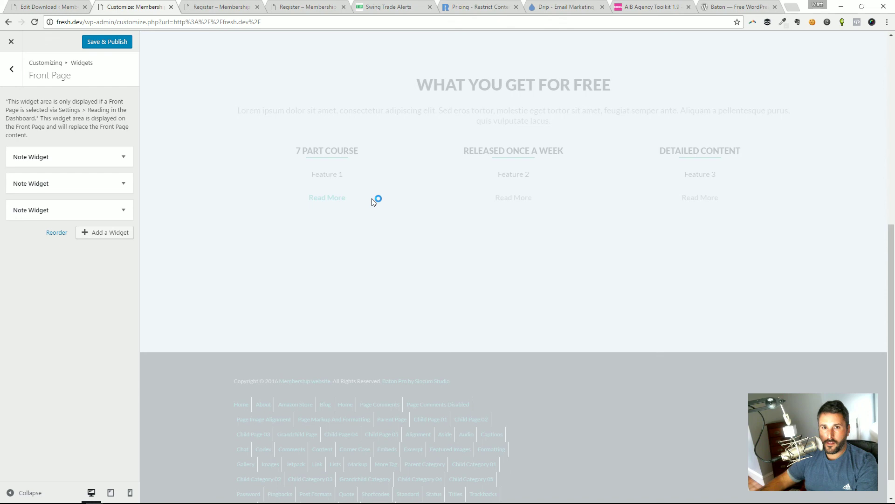
left_click(391, 371)
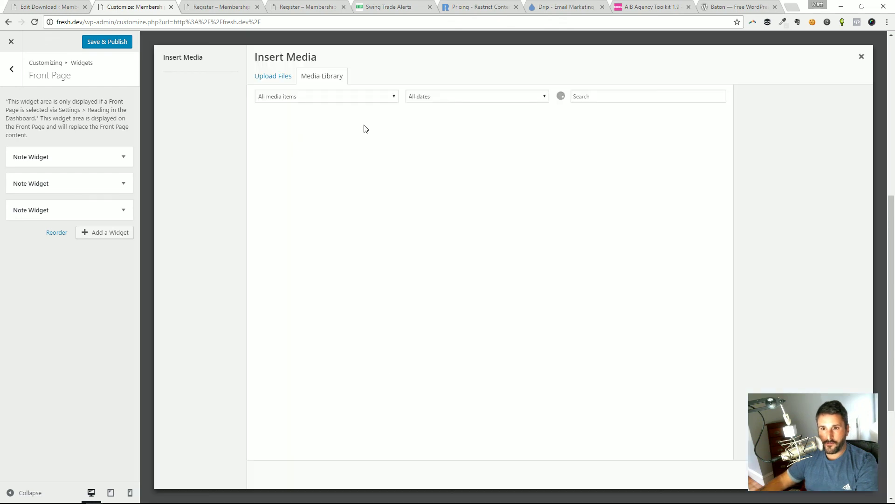
left_click(305, 152)
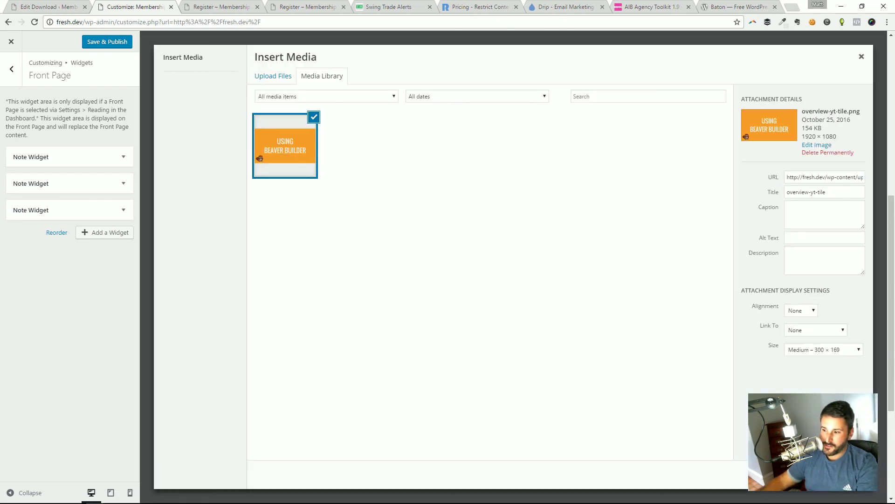
left_click(838, 474)
scroll(643, 400, "down", 1)
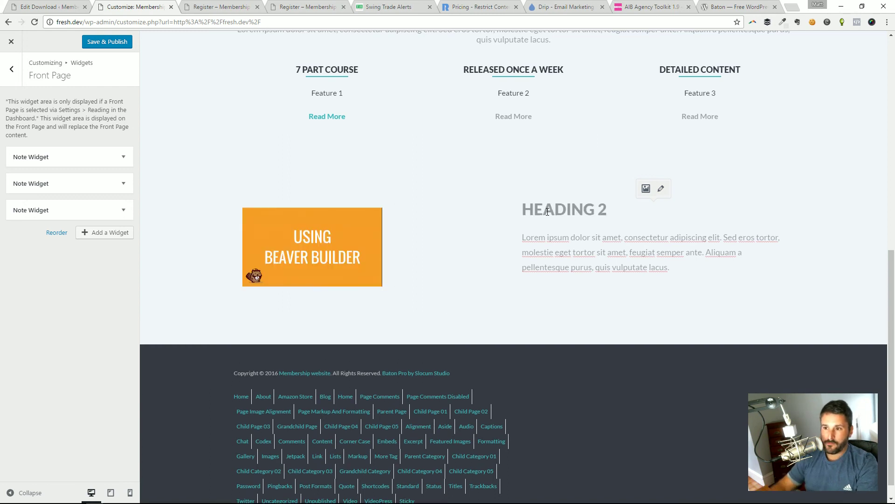
Step: Replace the placeholder heading beside the image with "GET OUR EBOOK FOR FREE"
triple_click(544, 212)
key("BackSpace")
type("GET OU")
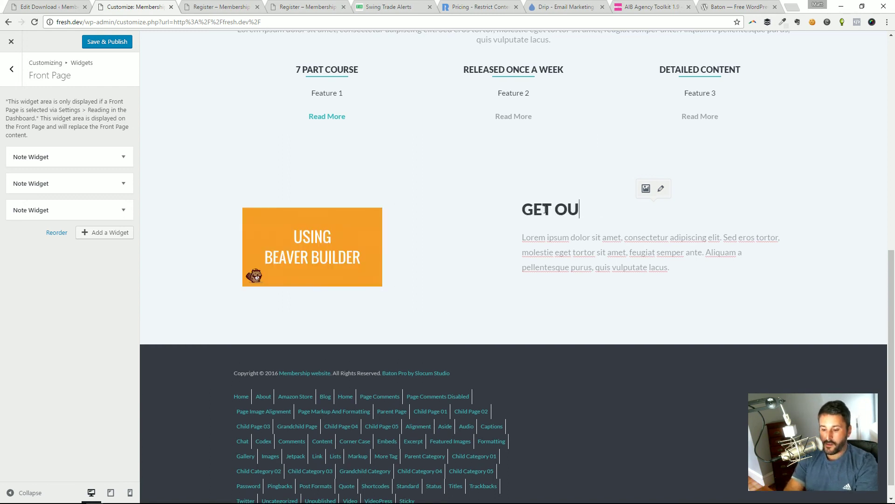
type("R EBOOK FOR FREE")
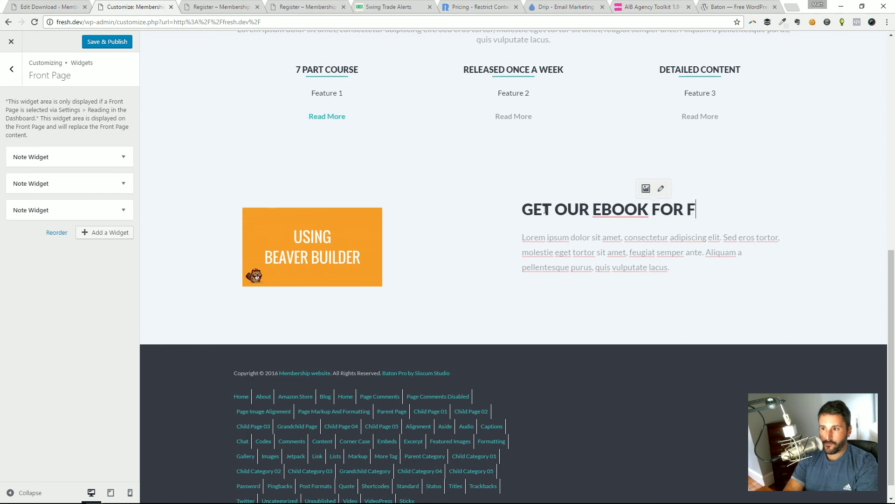
Step: Replace the placeholder paragraph with three lines: "Members get our $20 e-book for free", "Buy the book" and "Signup for the members"
triple_click(596, 234)
key("BackSpace")
type("MEmbers")
key("BackSpace")
key("BackSpace")
key("BackSpace")
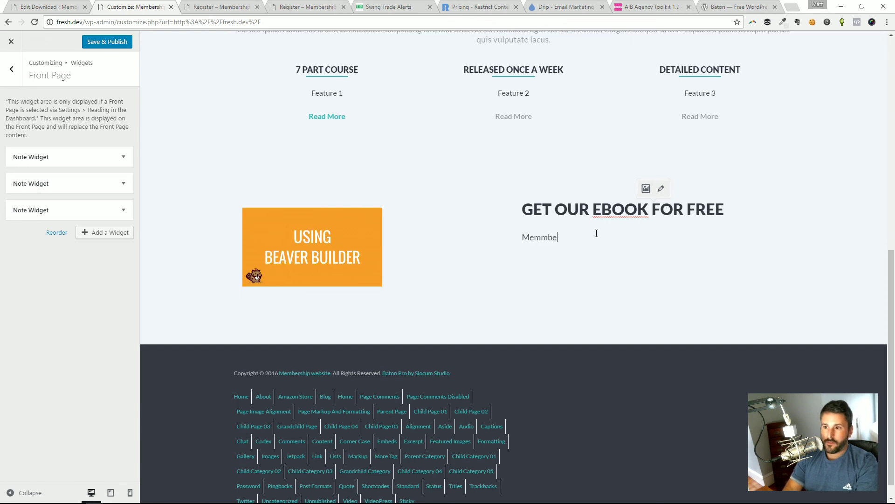
type("get our")
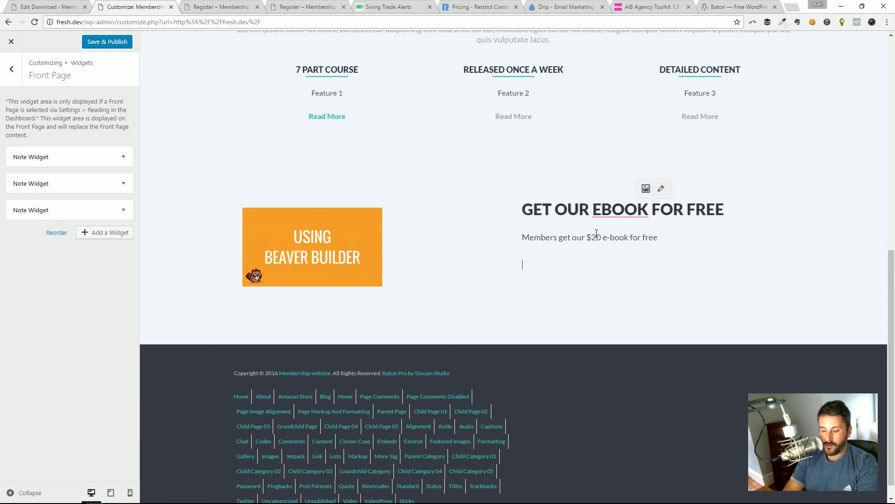
type("the book")
key("Return")
type("S")
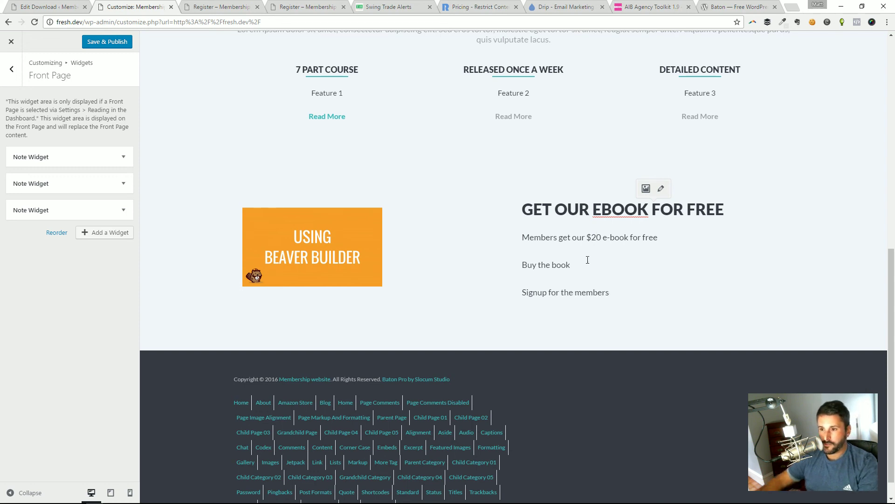
Step: Link the "Buy the book" text to the e-book, found by searching for "e-b"
left_click_drag(588, 259, 522, 264)
left_click(557, 230)
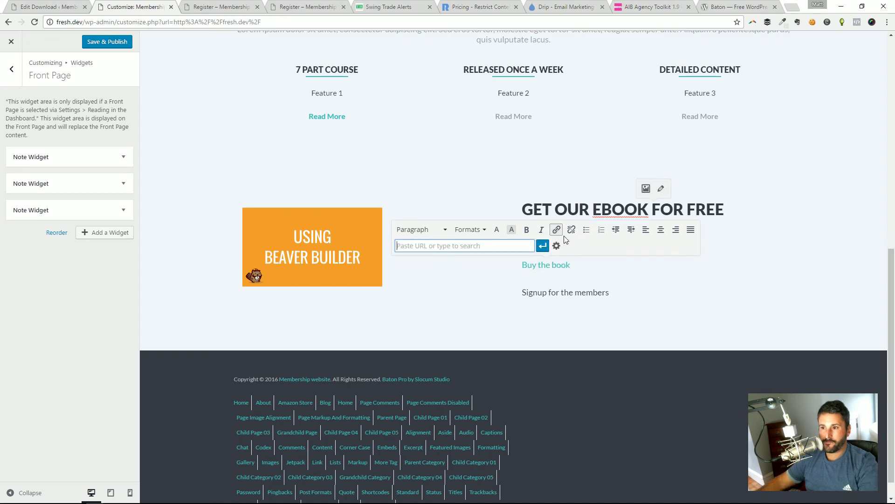
type("e-b")
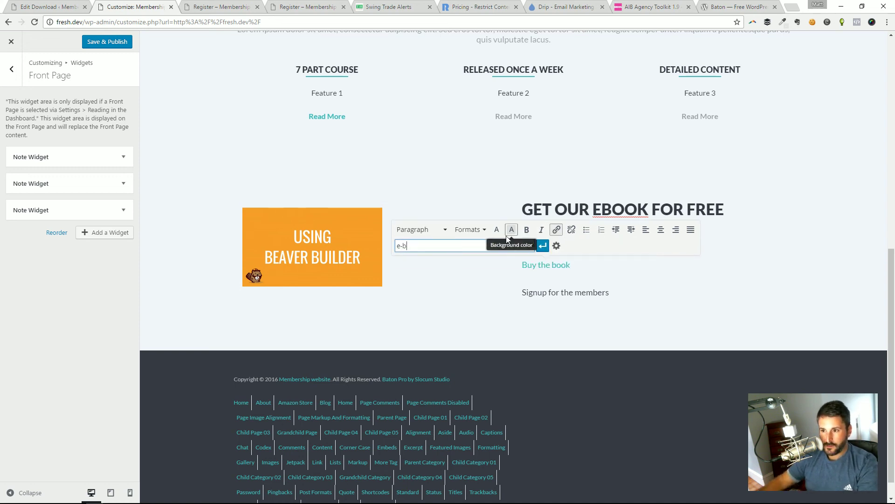
left_click(429, 258)
left_click(542, 245)
left_click_drag(610, 293, 521, 293)
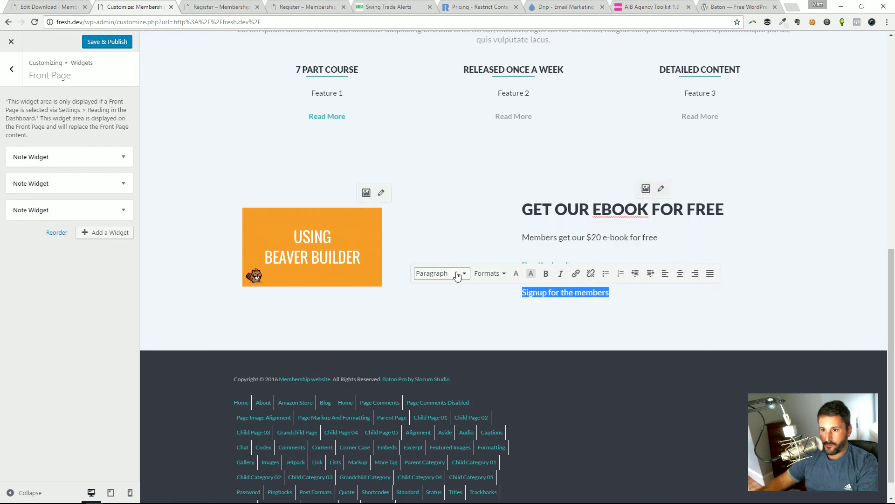
left_click(576, 274)
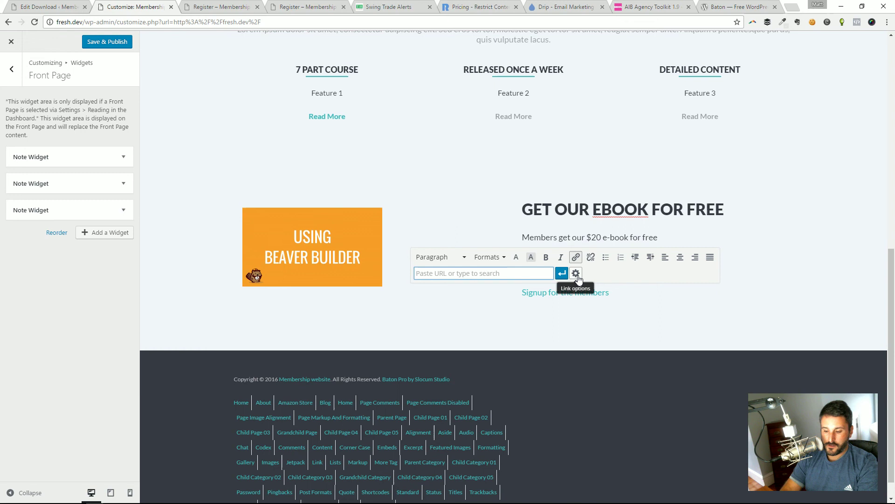
type("register")
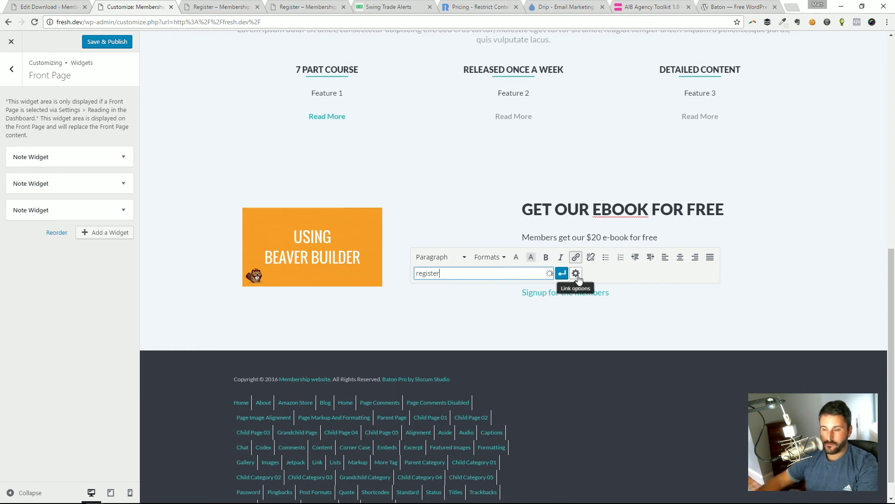
left_click(480, 289)
left_click(575, 274)
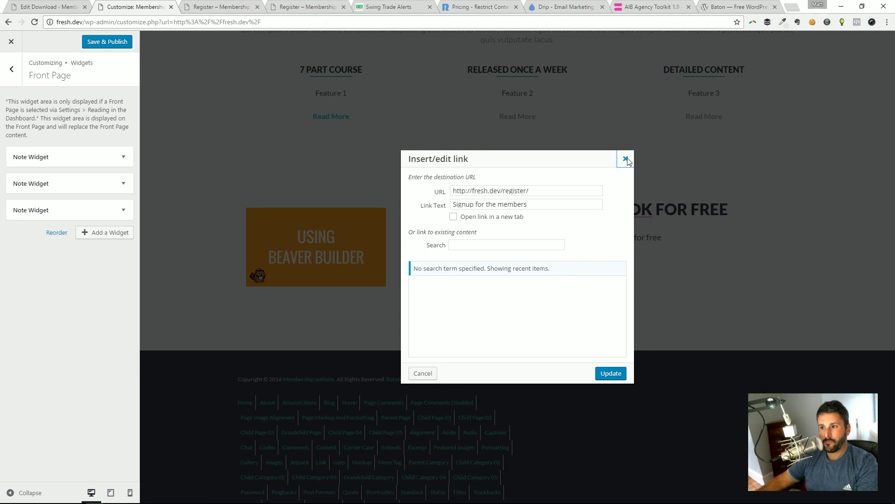
left_click(626, 157)
left_click_drag(609, 292, 535, 282)
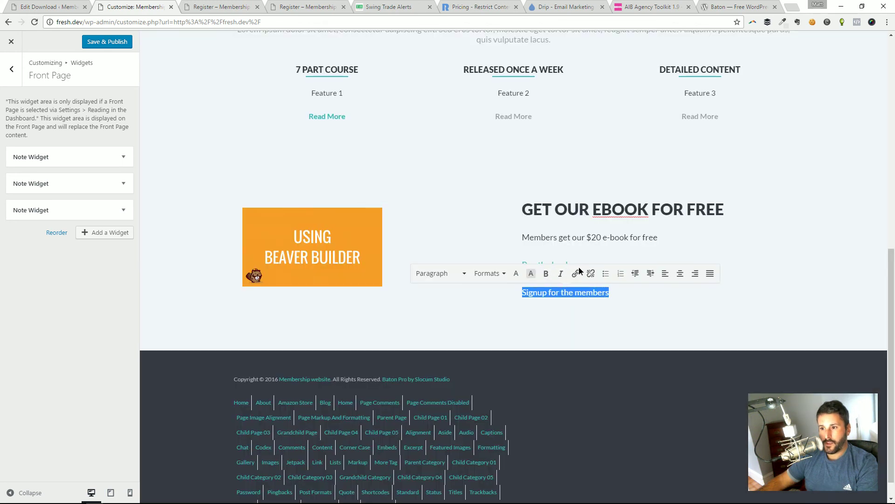
left_click_drag(609, 292, 558, 278)
left_click(574, 272)
type("register")
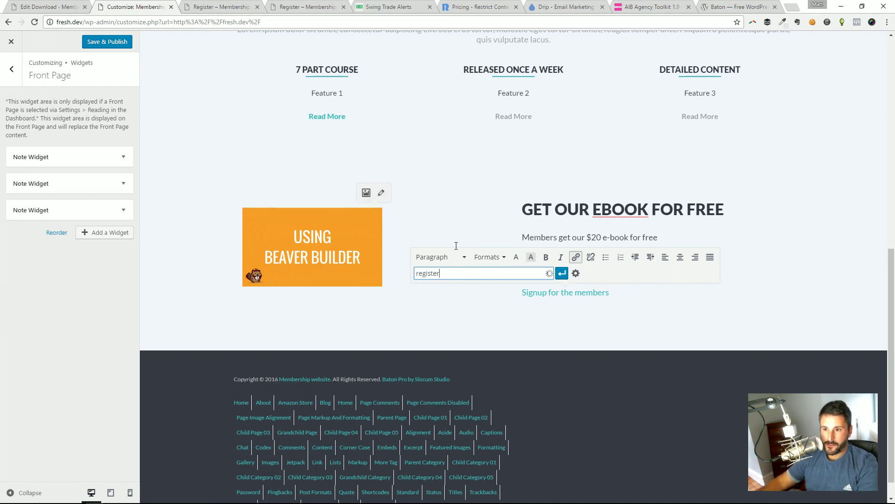
left_click(490, 288)
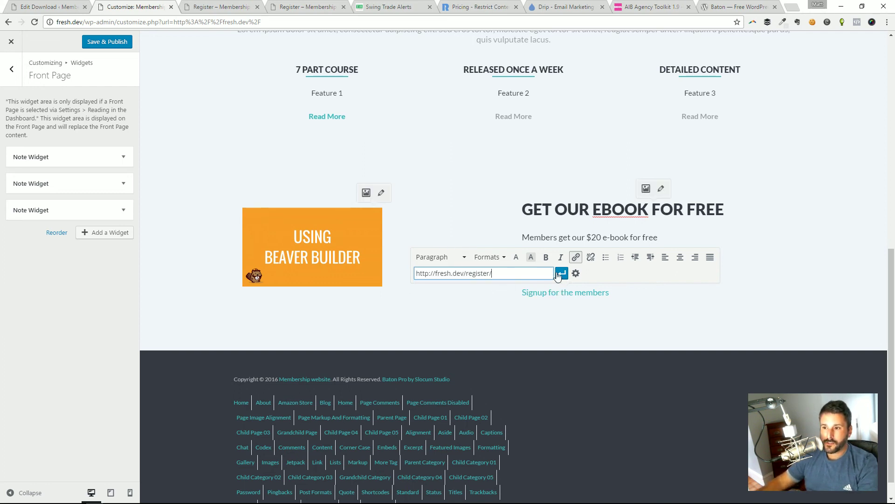
left_click(562, 273)
left_click(114, 43)
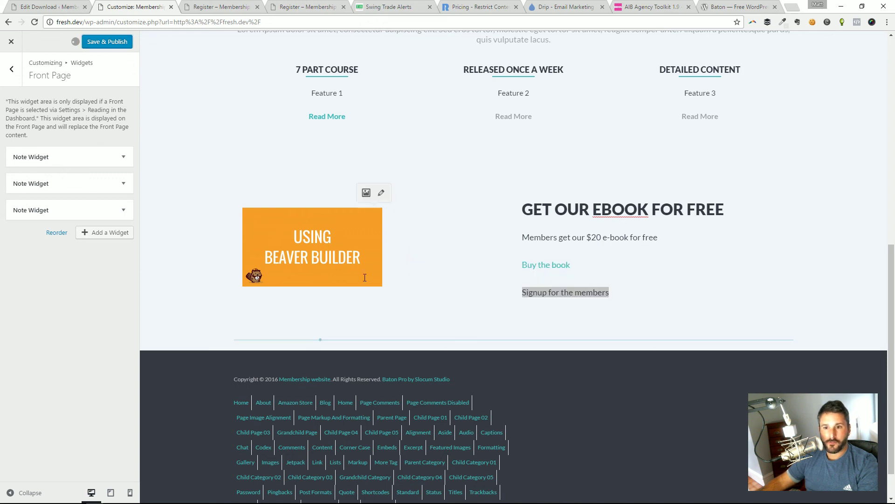
Step: Enlarge the Using Beaver Builder image proportionally to fill most of its column and publish the front page
left_click(364, 234)
left_click_drag(383, 286, 481, 341)
left_click(514, 334)
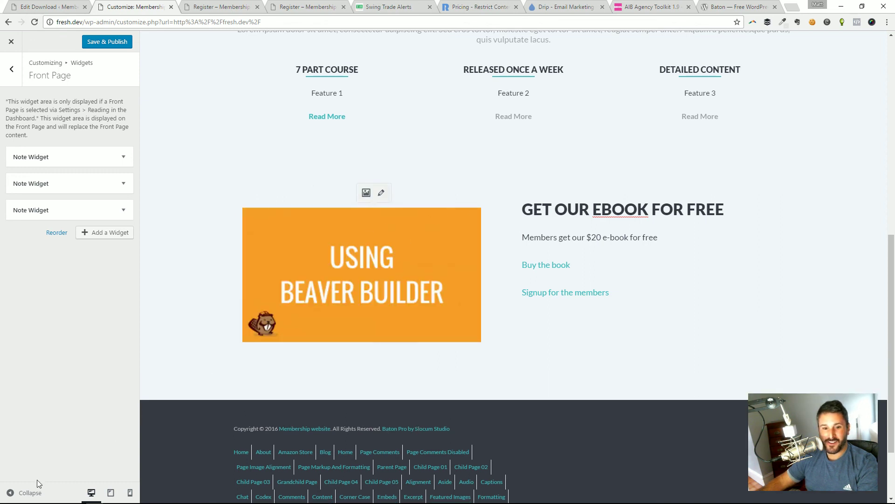
left_click(377, 284)
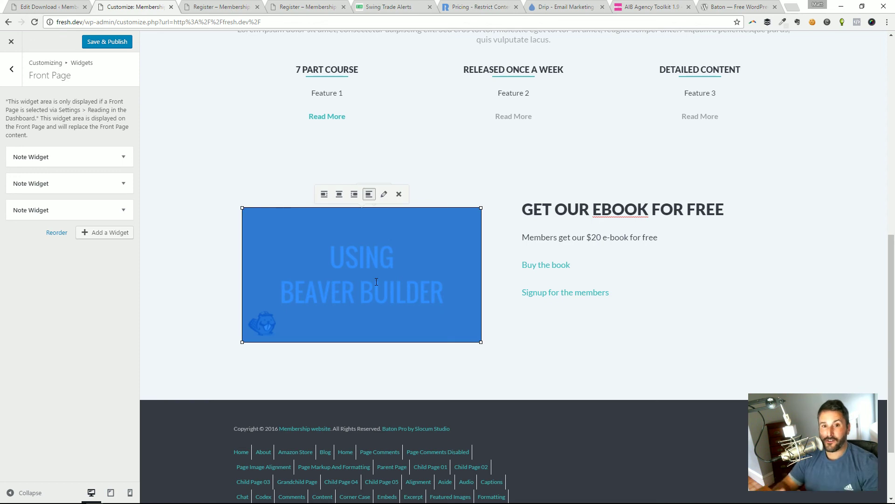
scroll(377, 281, "up", 9)
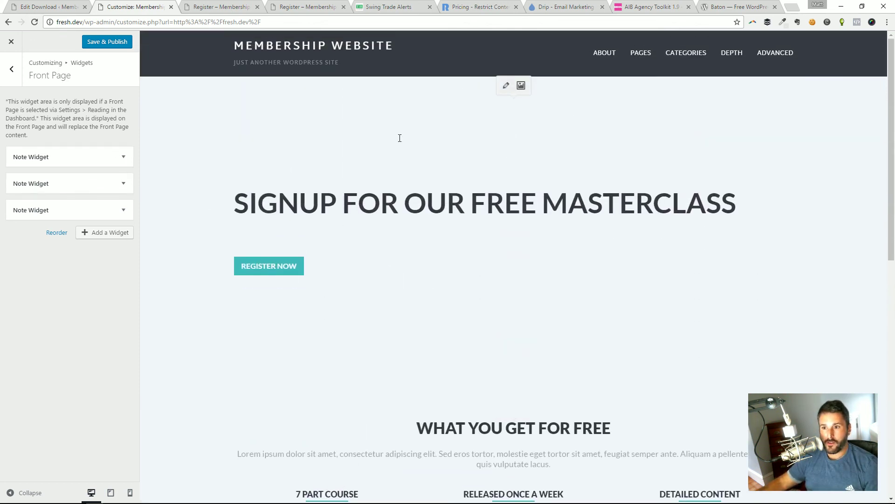
scroll(459, 270, "down", 3)
scroll(459, 269, "down", 5)
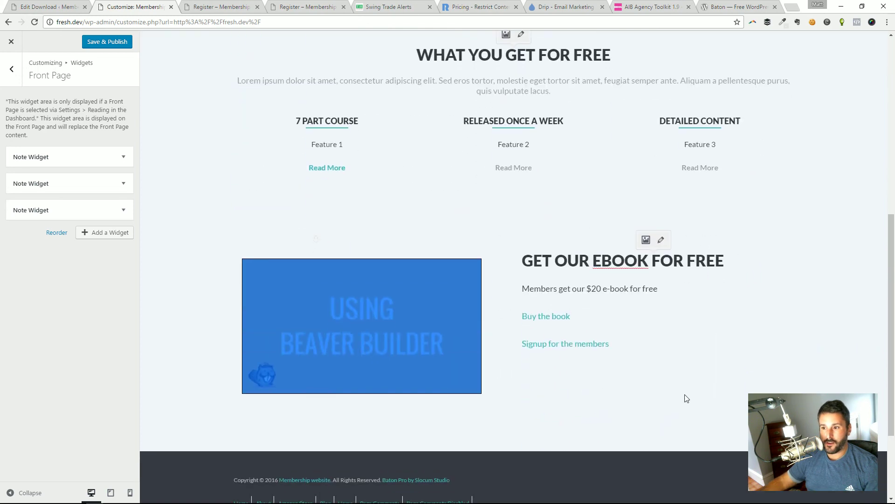
scroll(457, 194, "up", 6)
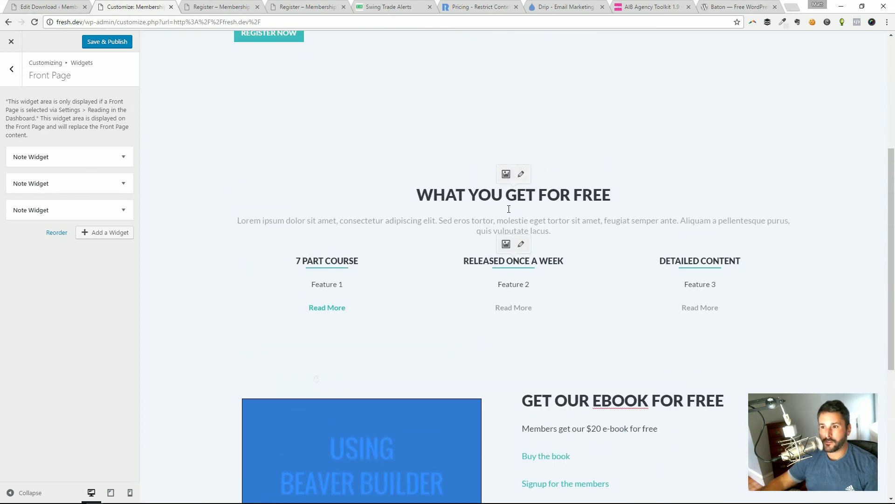
left_click(99, 45)
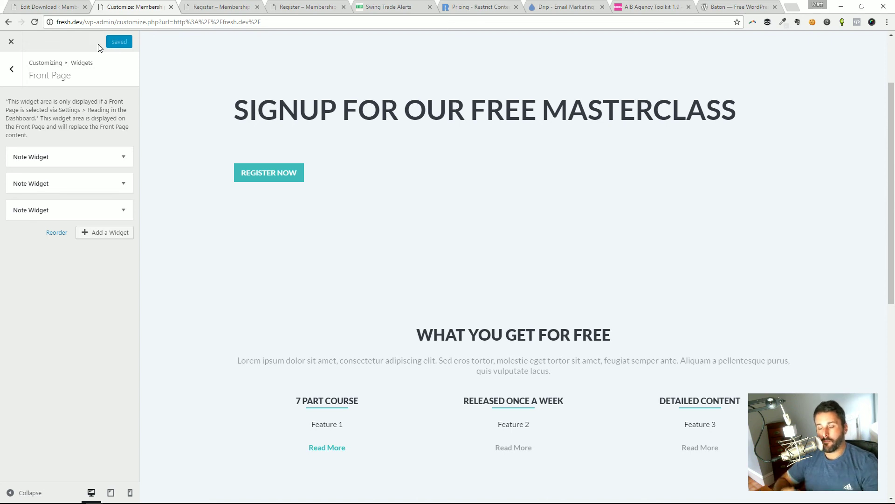
Step: Collapse the customizer controls and review the front page from the masterclass signup through the free features to the e-book section
left_click(10, 493)
scroll(136, 421, "down", 4)
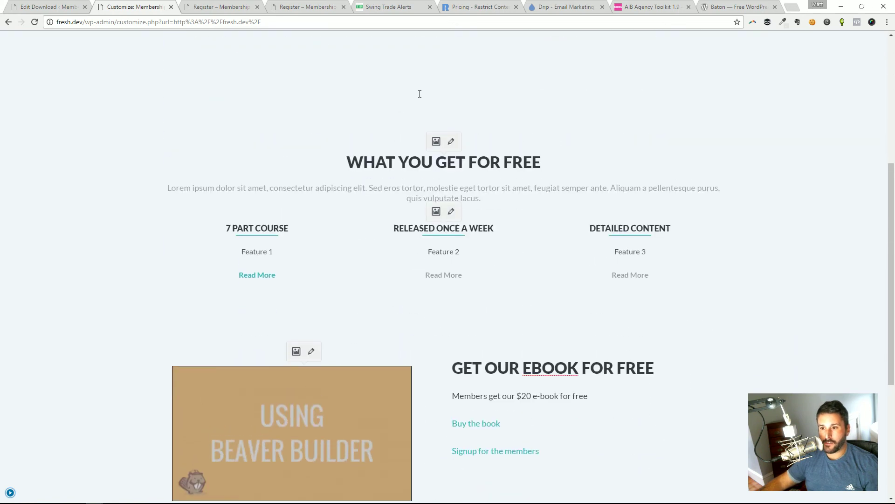
scroll(485, 315, "up", 4)
scroll(523, 418, "down", 5)
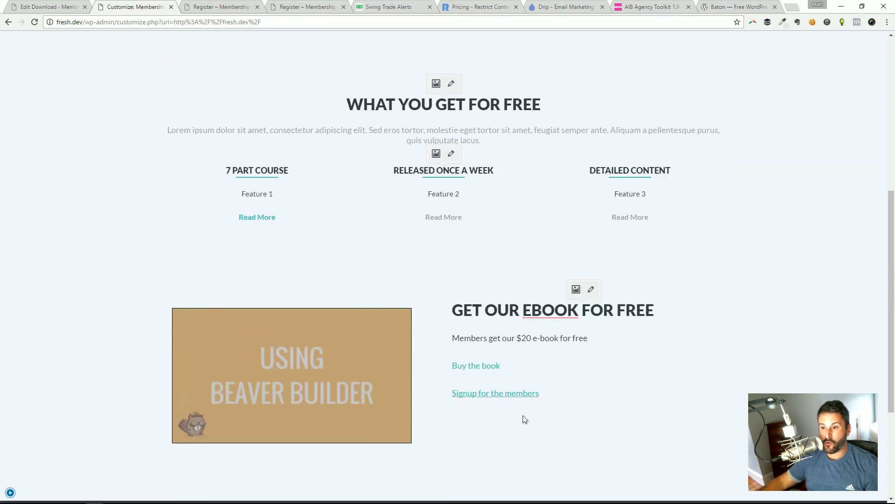
scroll(461, 373, "up", 7)
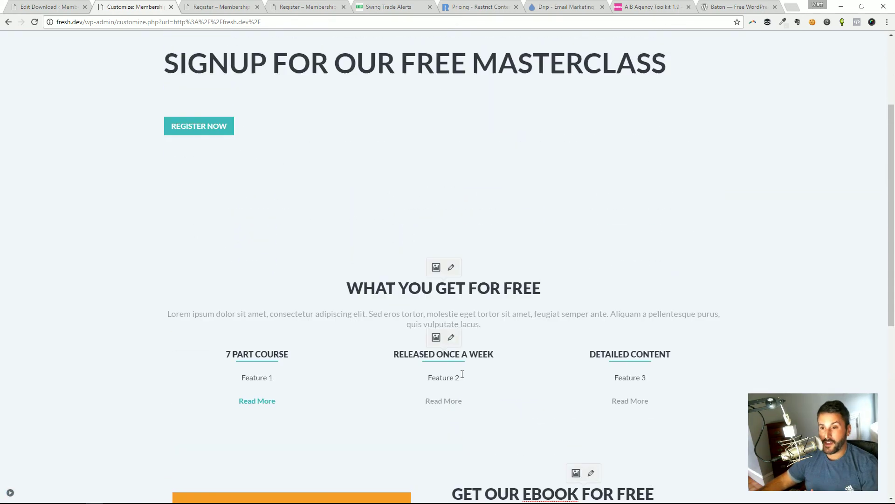
scroll(415, 385, "down", 9)
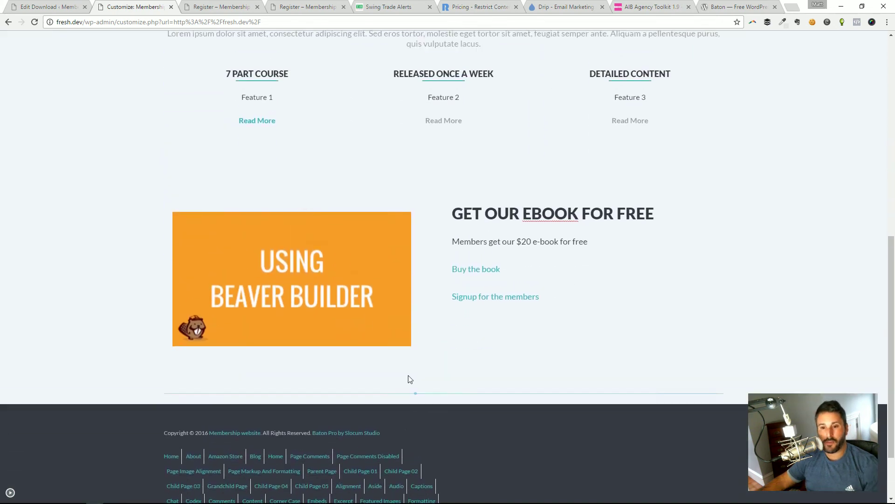
scroll(410, 378, "up", 4)
scroll(410, 378, "up", 4)
scroll(484, 256, "down", 6)
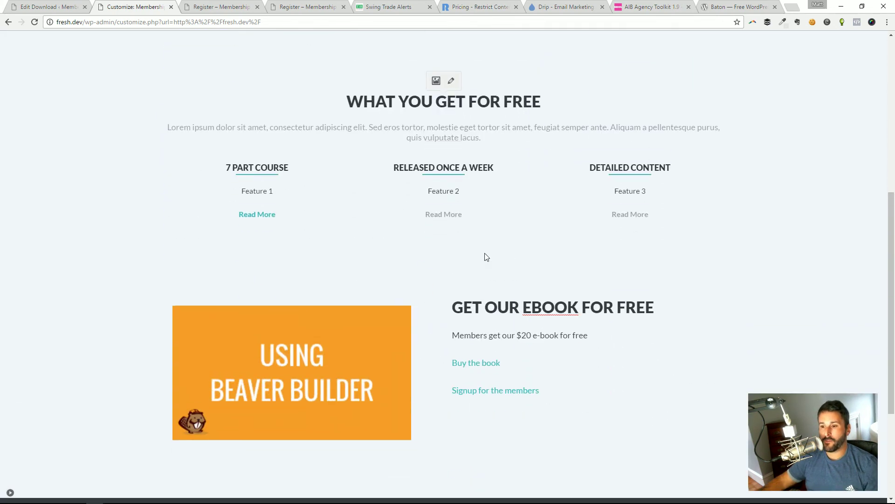
scroll(472, 379, "up", 7)
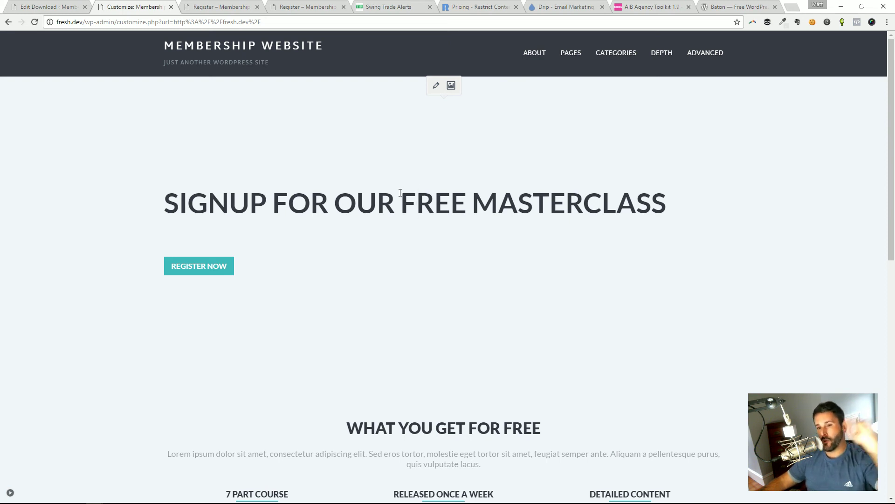
scroll(392, 201, "down", 3)
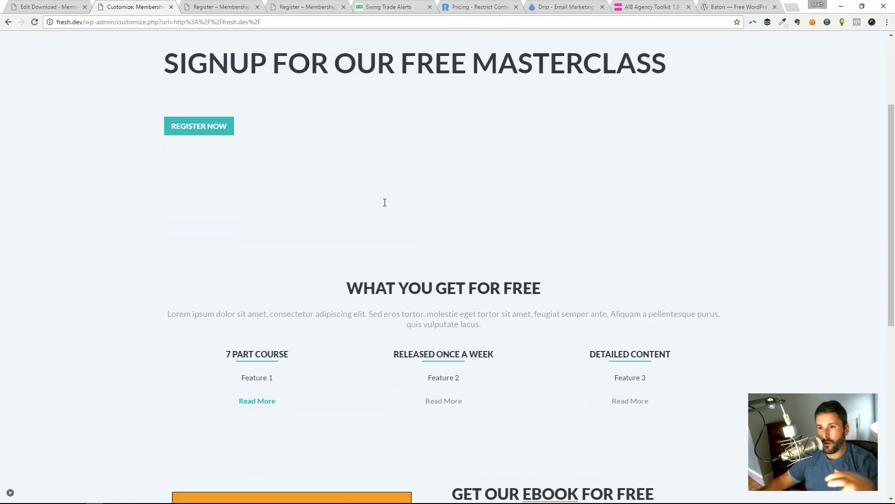
Step: Finish reviewing the front page sections, close the customizer and go to the site's admin dashboard
scroll(402, 205, "down", 2)
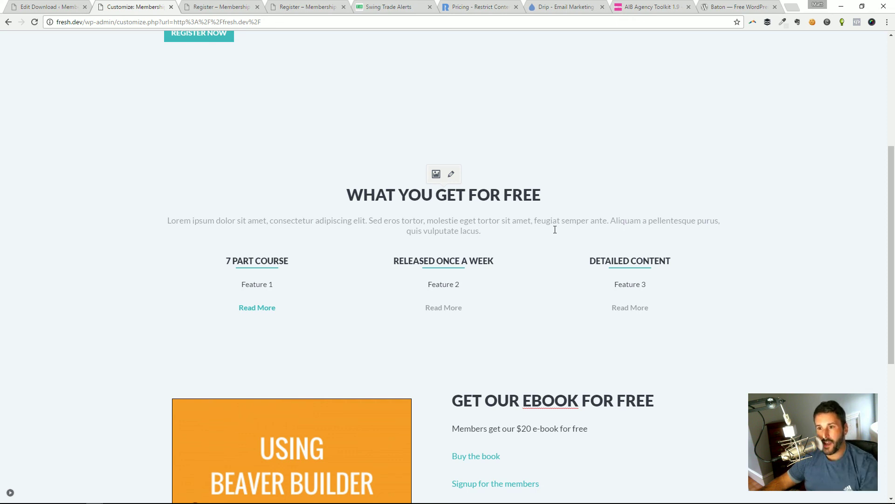
scroll(434, 243, "down", 5)
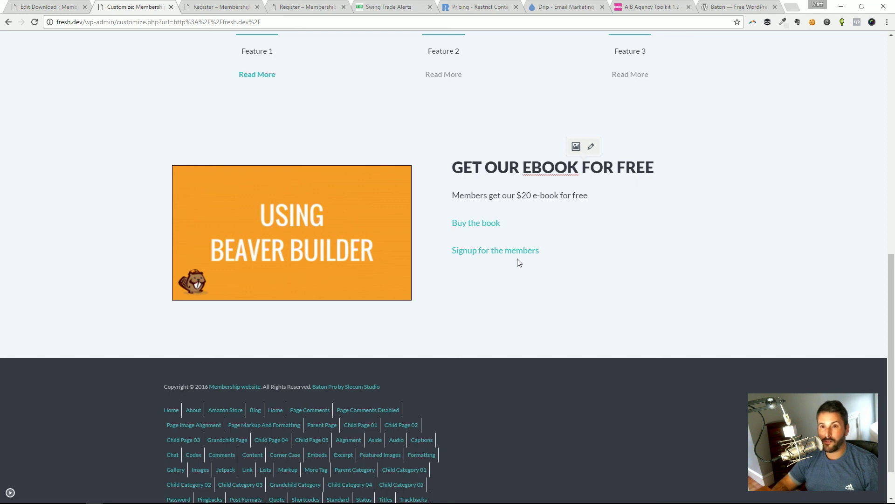
scroll(518, 254, "up", 4)
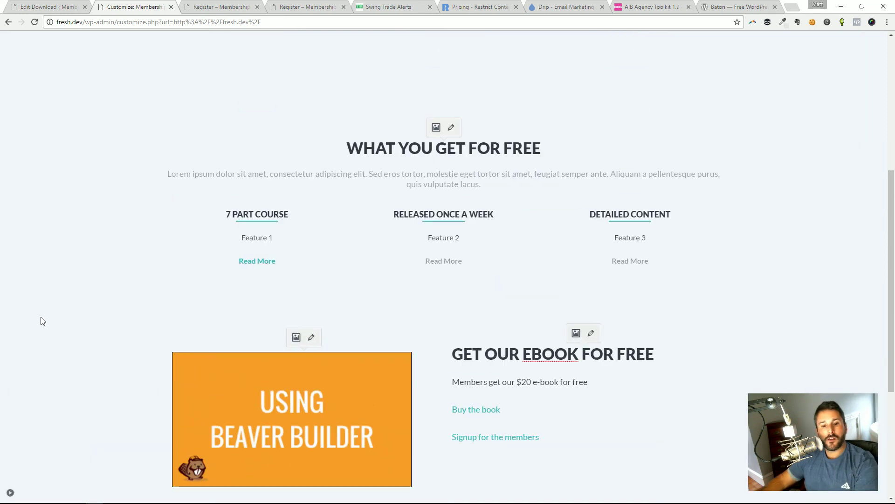
left_click(10, 492)
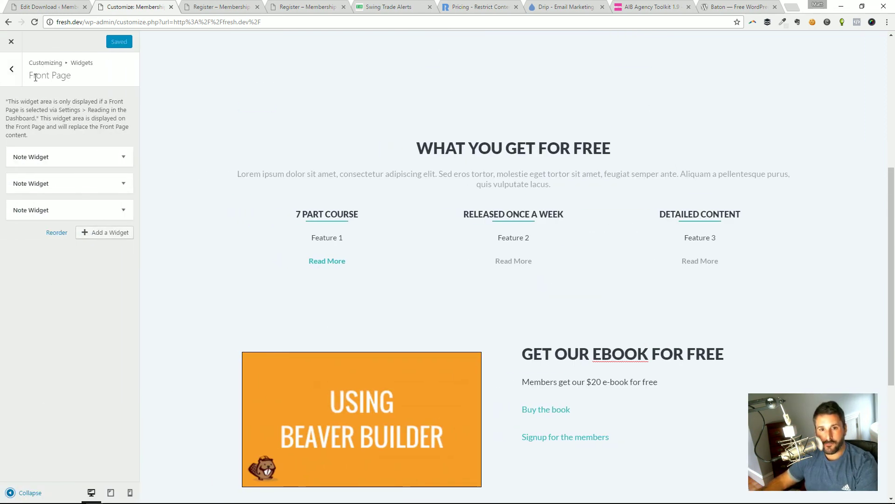
left_click(11, 42)
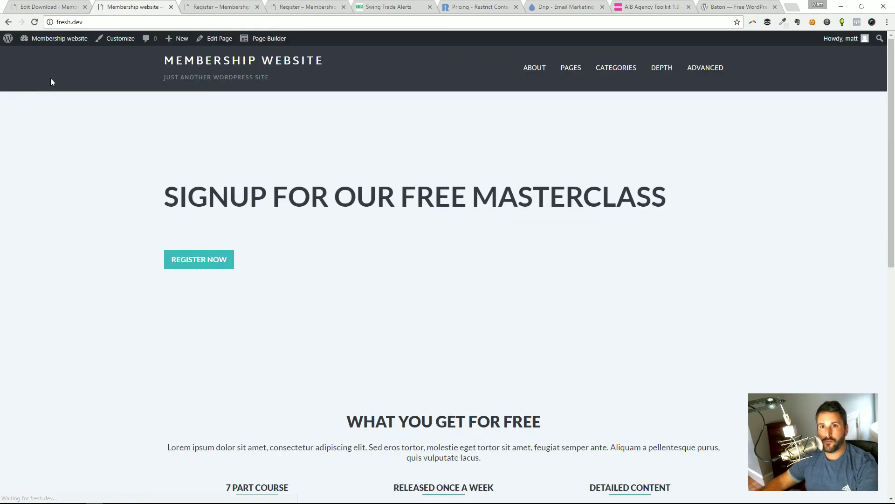
left_click(65, 47)
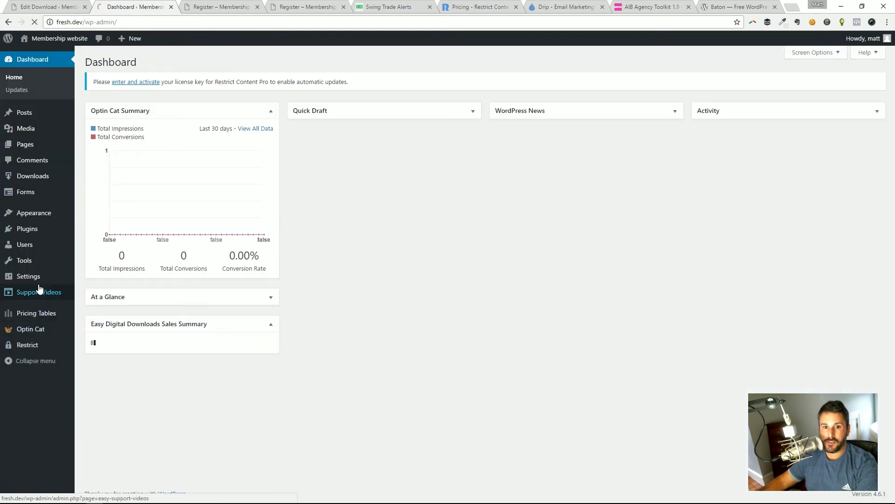
Step: Start a new pricing table, decline the crash course offer and add a third column
mouse_move(48, 315)
left_click(105, 316)
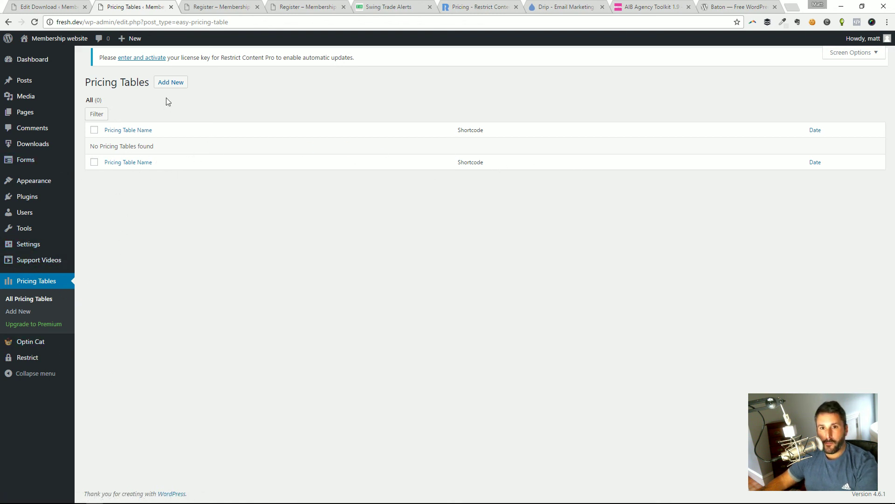
left_click(171, 83)
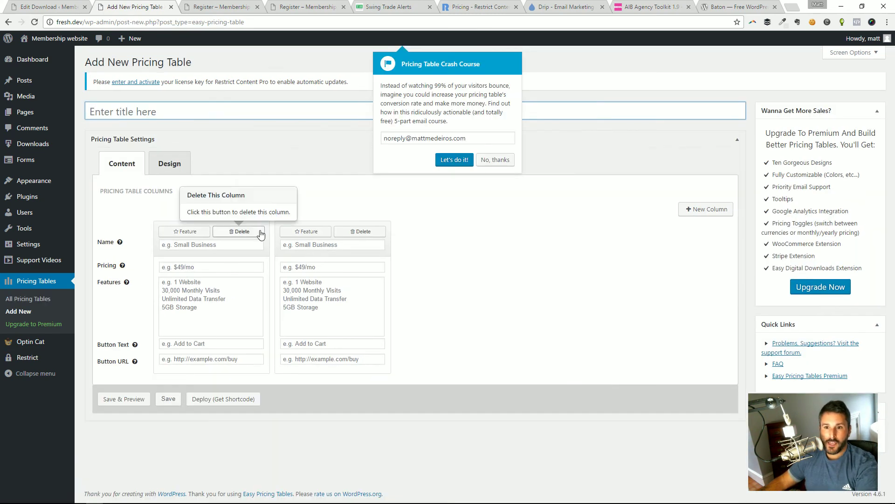
left_click(495, 159)
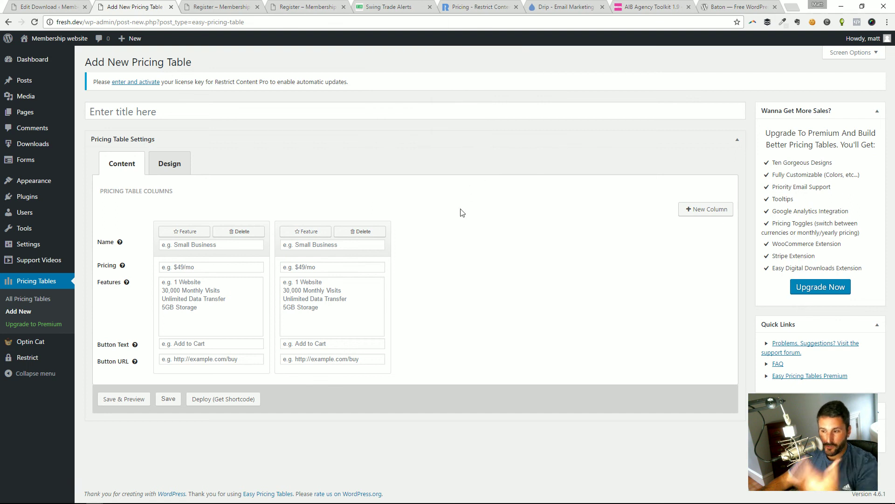
left_click(700, 209)
Step: Name the first pricing column e-book and set its price to 20
left_click(211, 304)
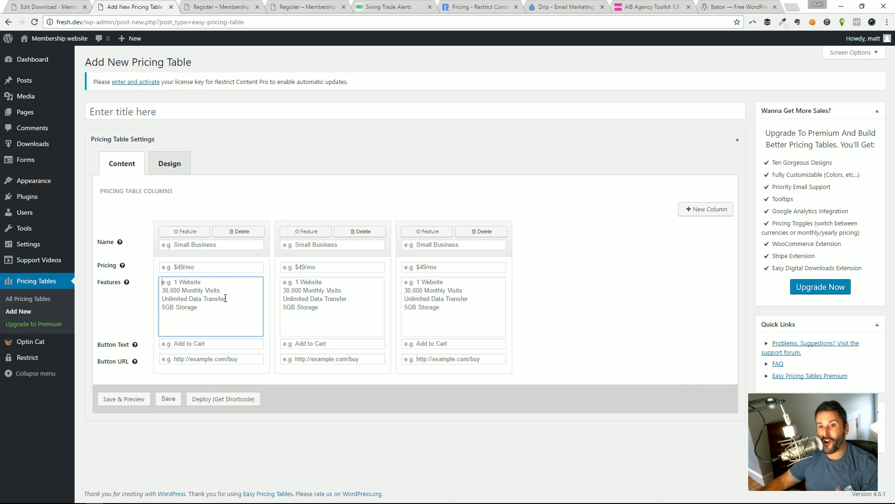
left_click(186, 360)
left_click(205, 264)
left_click(199, 246)
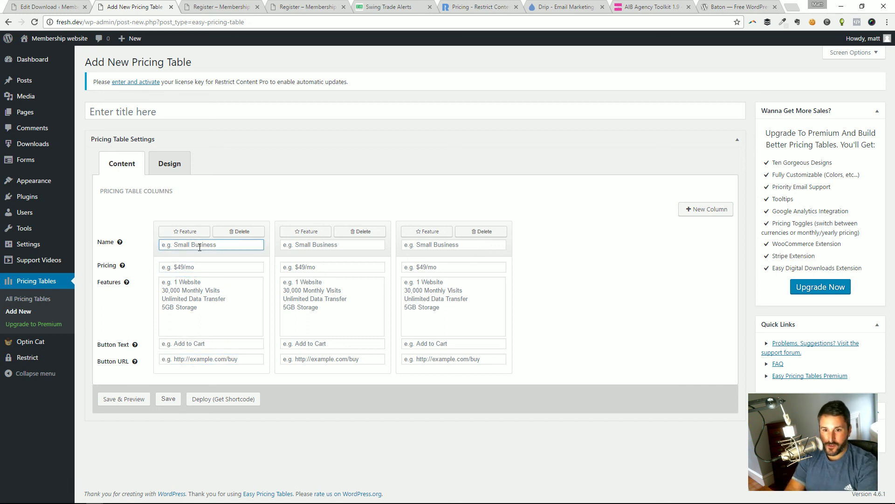
type("e-book")
key("Tab")
type("20")
key("Tab")
Step: List 20 pages, 1 video and PDF as the e-book column's features and set its button text to Buy now
type("20 pages 1 video")
key("Return")
type("PDF")
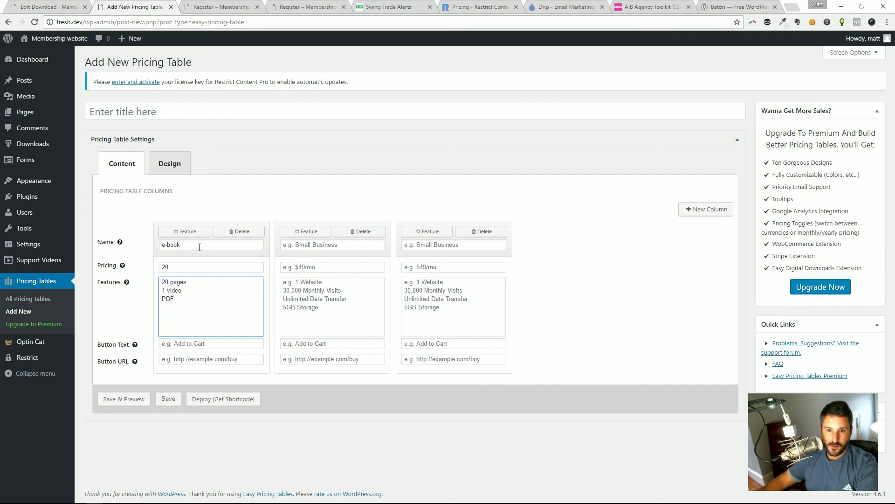
left_click(220, 343)
type("Buy now")
key("Tab")
Step: Name the second pricing column Membership course and set its price to 99 year
left_click(295, 246)
type("Membership course")
key("Tab")
type("99 year")
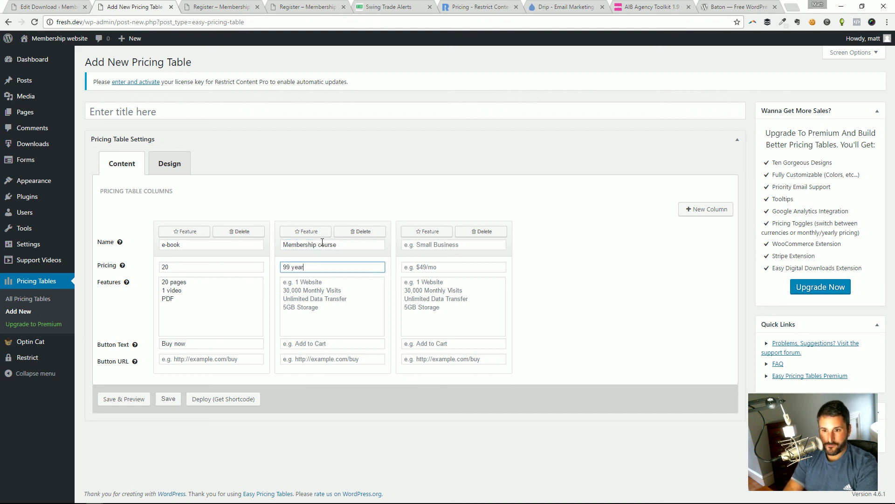
Step: Give the Membership course column the features Comes with the book, 12 Videos and Forum support, button text Buy, and mark it as featured
key("Tab")
type("Comes with ")
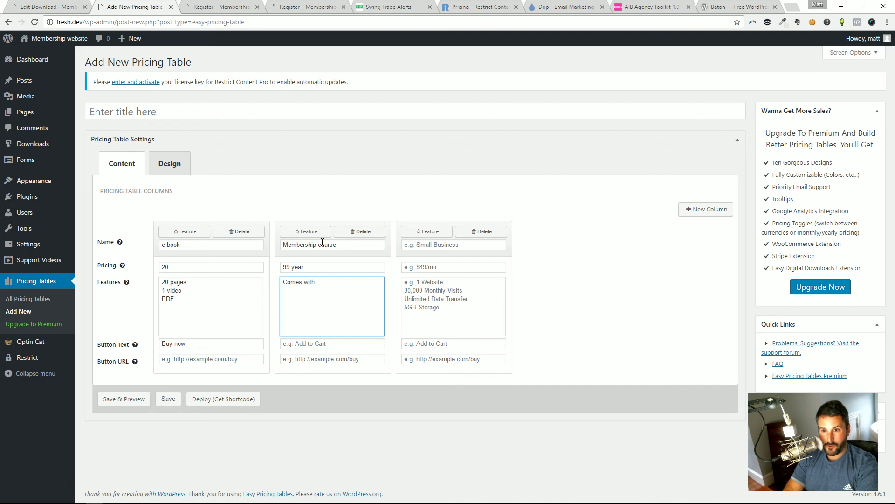
type("the book")
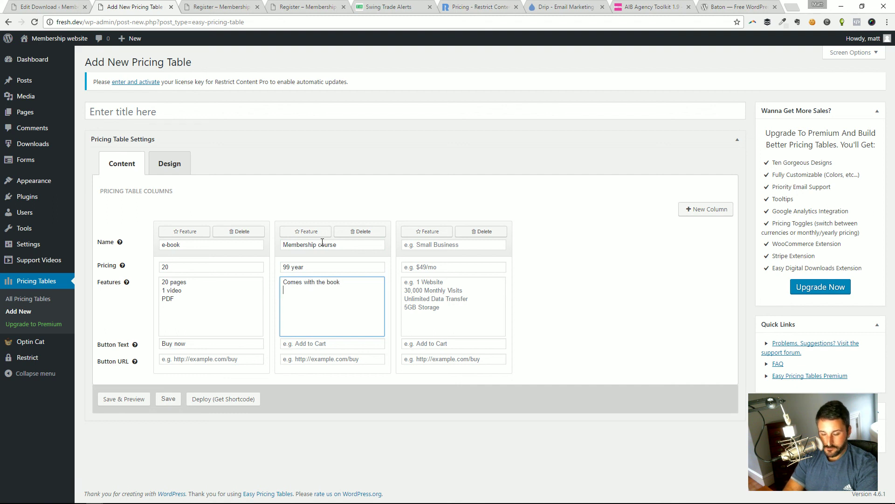
key("Return")
type("12 Videos ")
type("Forum support")
key("Tab")
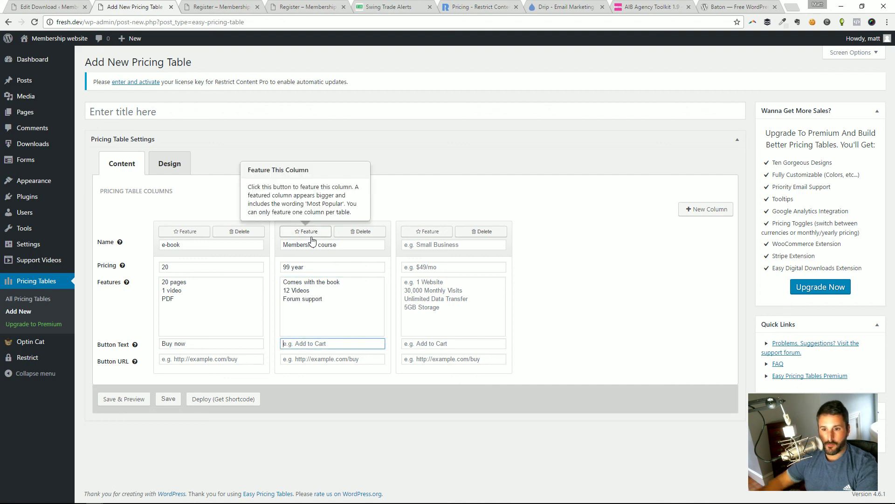
type("Buy")
left_click(306, 232)
left_click(428, 243)
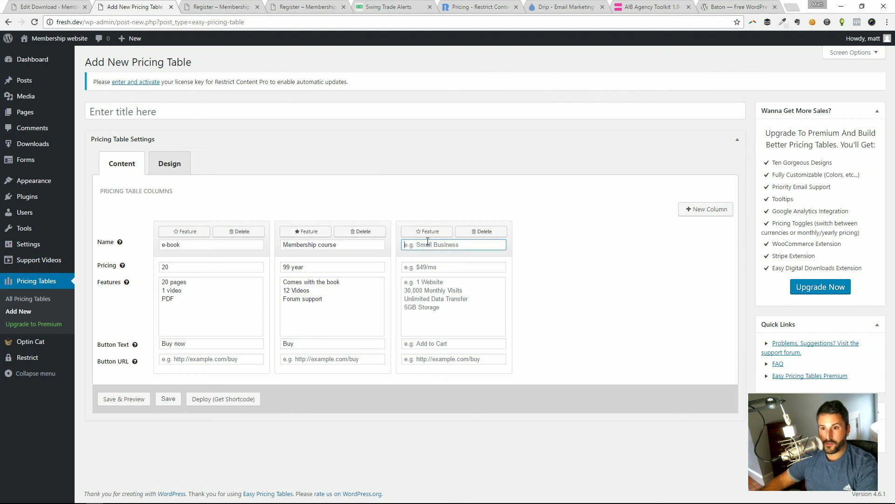
type("PLatinu")
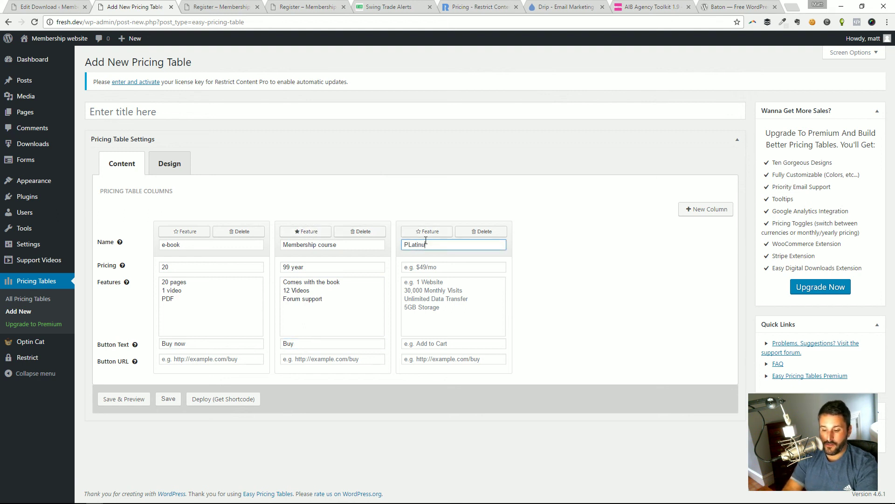
type("m")
key("BackSpace")
key("BackSpace")
key("BackSpace")
key("BackSpace")
key("BackSpace")
Step: Name the third pricing column Gold level and set its price to 399 year
type("Gold level")
key("Tab")
type("399 year")
key("Tab")
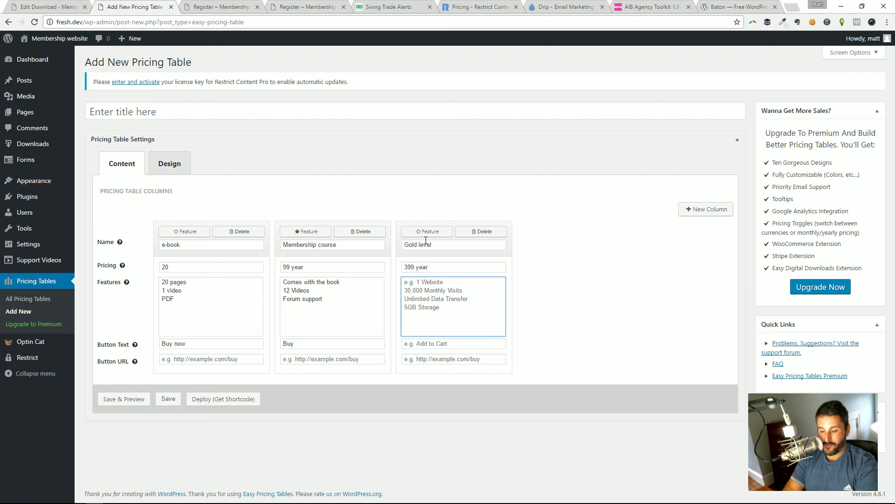
Step: List 1 on 1 coaching and Everything else as the Gold level column's features and save the pricing table
type("1 on ")
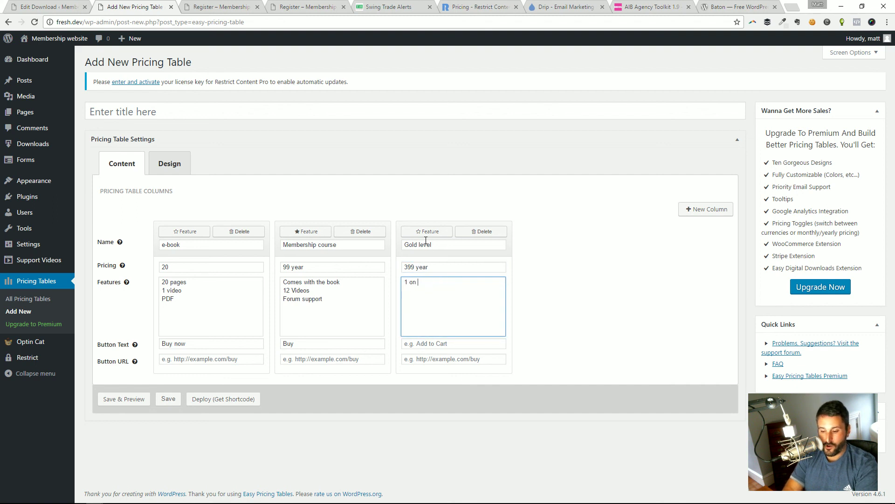
type("1 coaching")
key("Return")
type("Everything else")
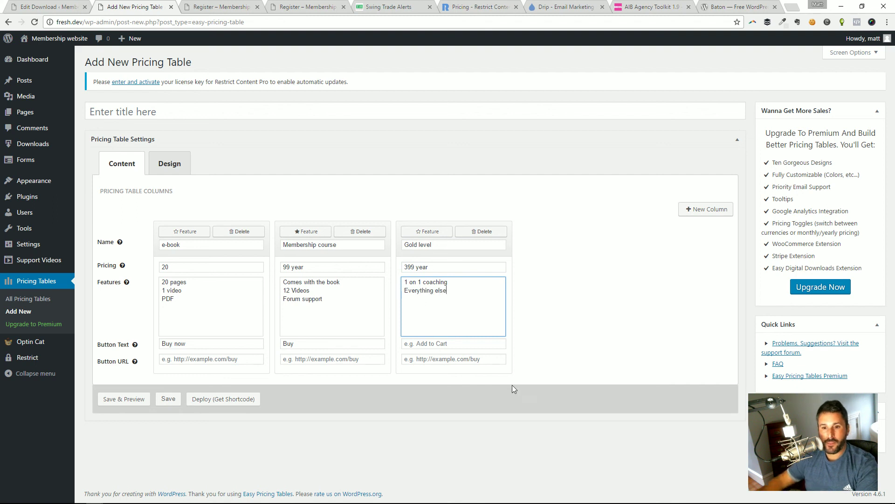
left_click(162, 400)
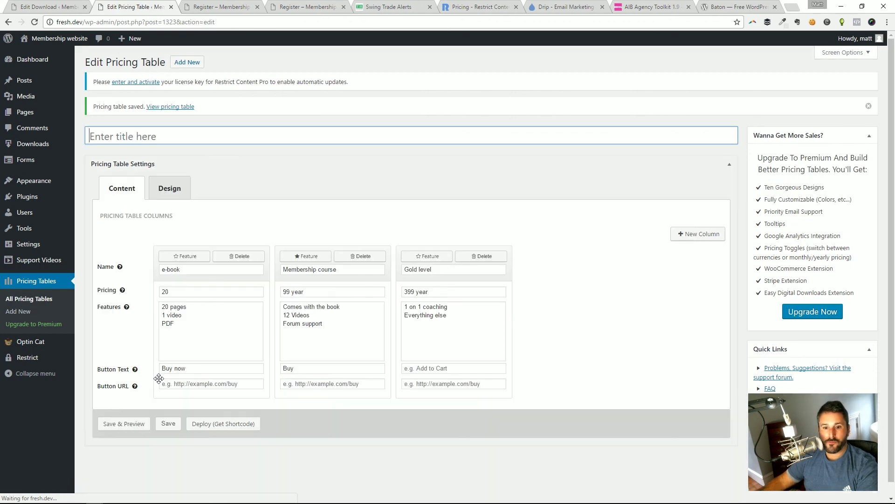
Step: Save and preview the three-column pricing table on the site, and return to its editor
scroll(158, 378, "down", 1)
left_click(132, 410)
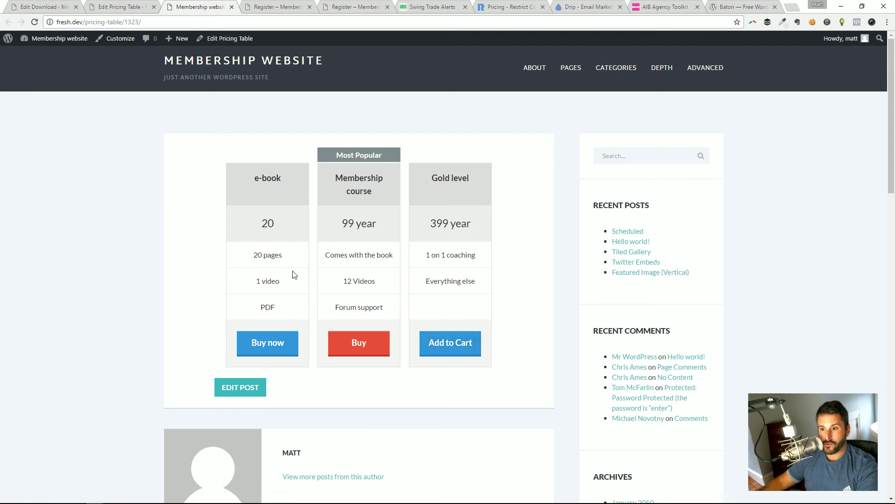
left_click(98, 5)
Step: Get the pricing table's deploy shortcode, select it for copying, and check the table's preview once more
left_click(224, 409)
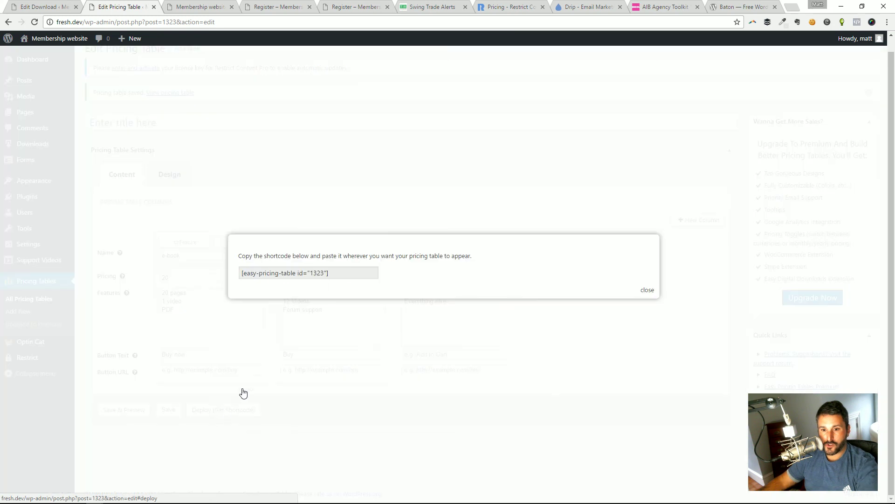
left_click(326, 274)
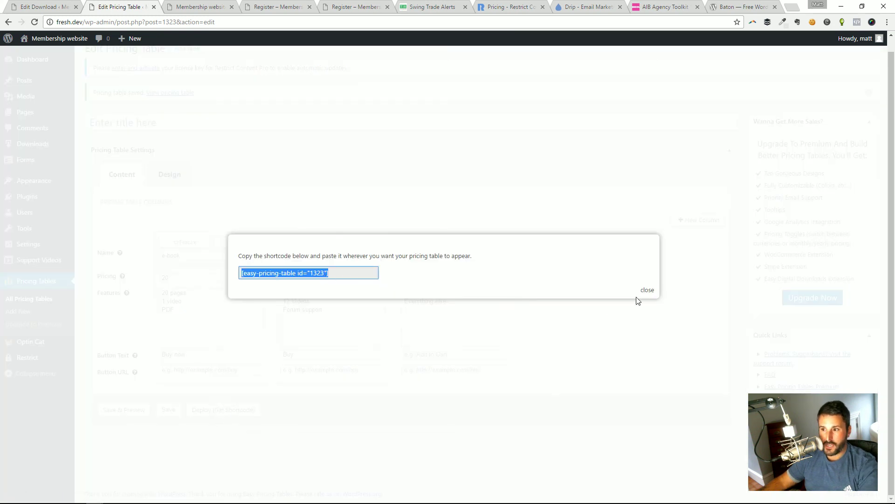
left_click(646, 290)
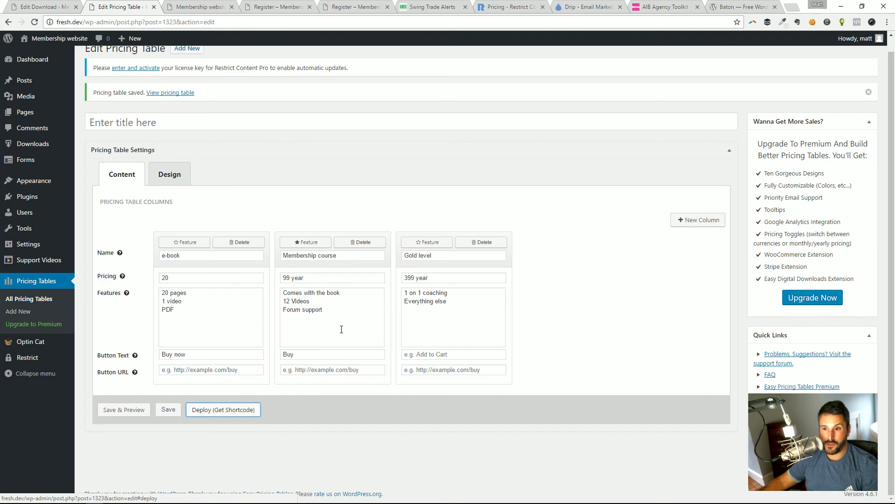
left_click(196, 7)
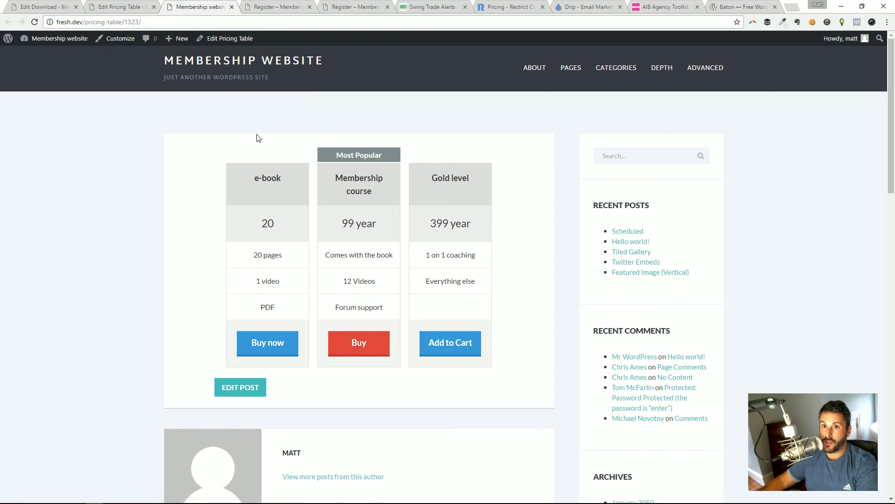
left_click(104, 9)
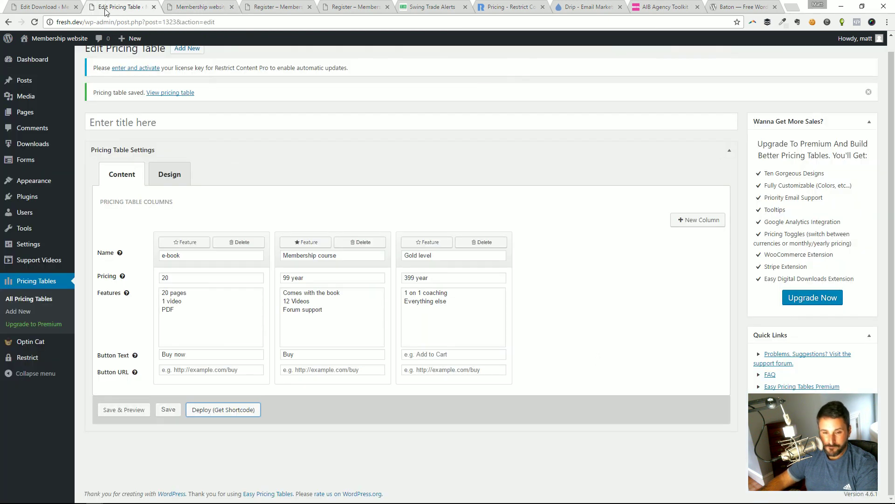
Step: Create a new Optin Cat optin form using the Popup 5 layout
left_click(41, 344)
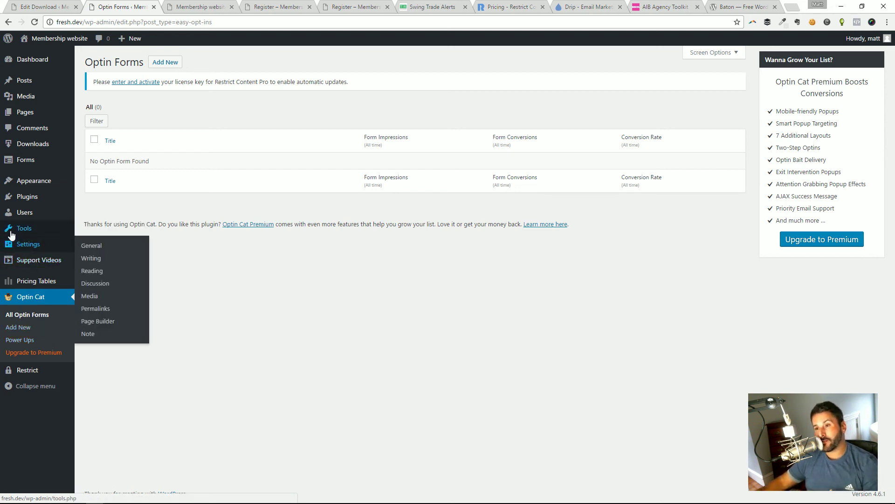
mouse_move(12, 233)
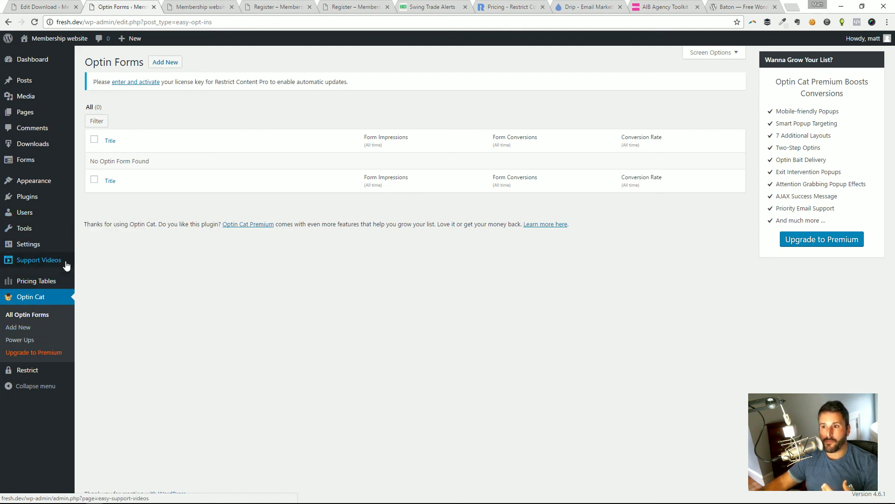
left_click(45, 330)
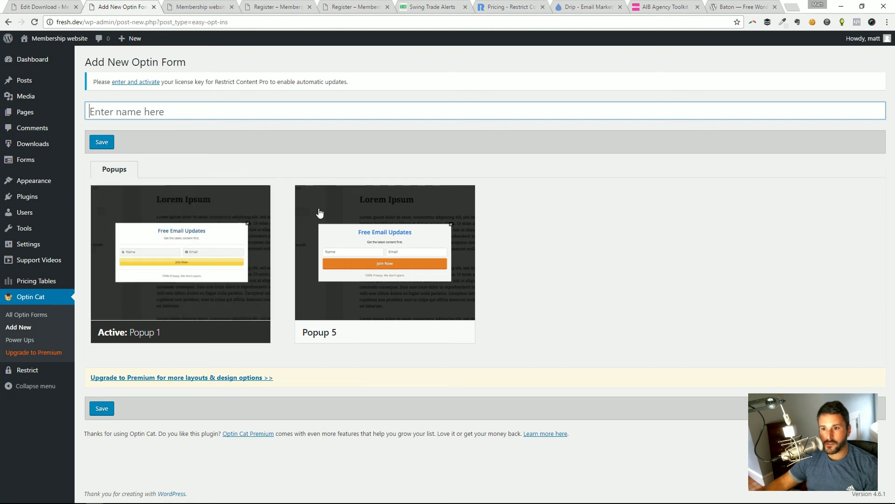
mouse_move(338, 266)
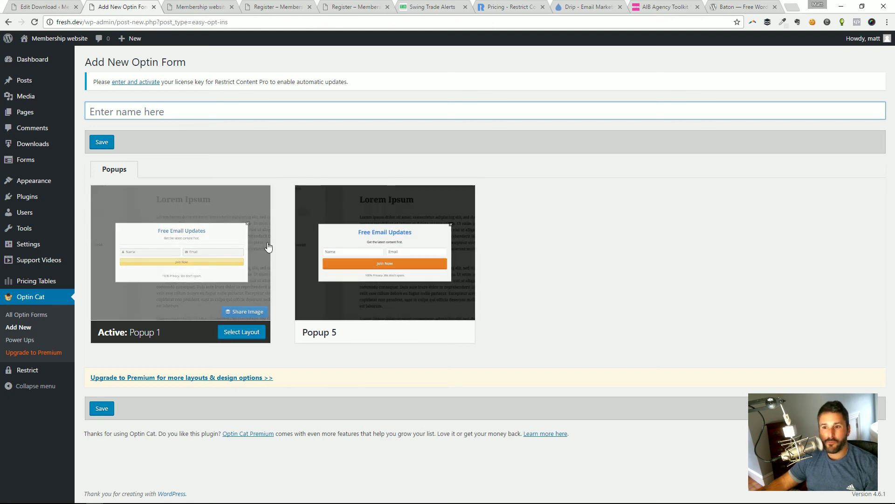
left_click(451, 337)
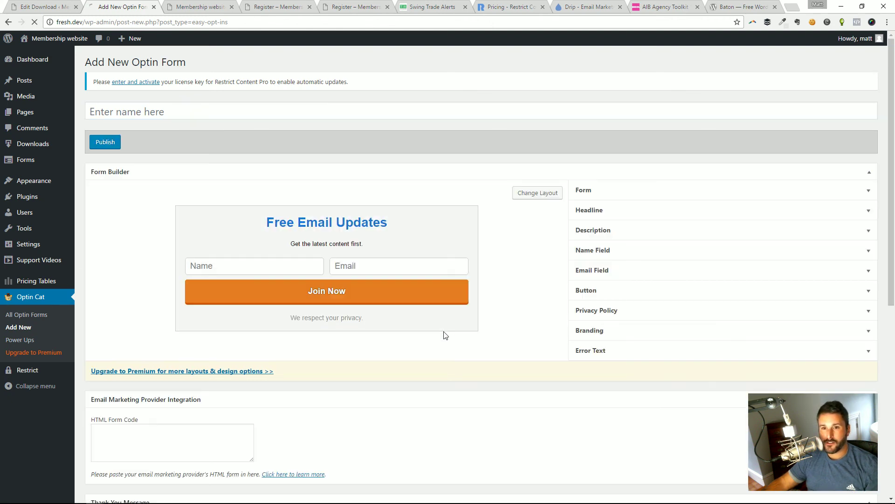
Step: Name the optin form TEsting, try to publish it, and go back to the form page
left_click(206, 111)
type("TEsting")
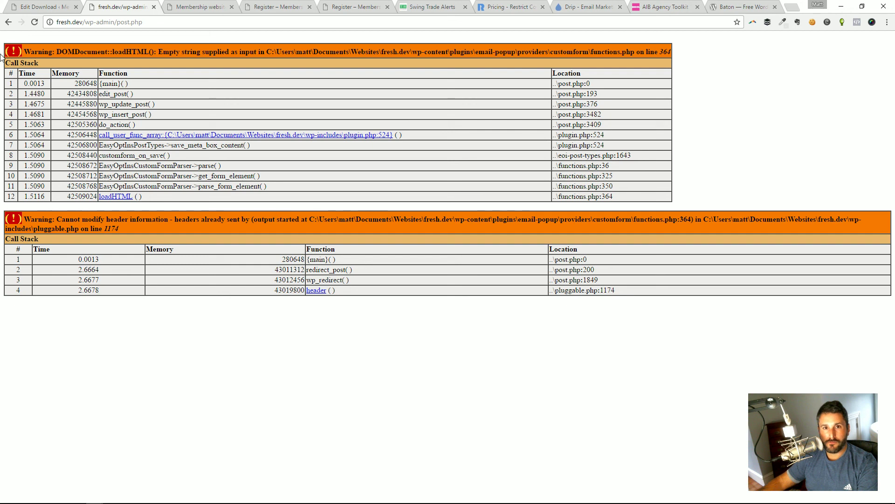
left_click(8, 22)
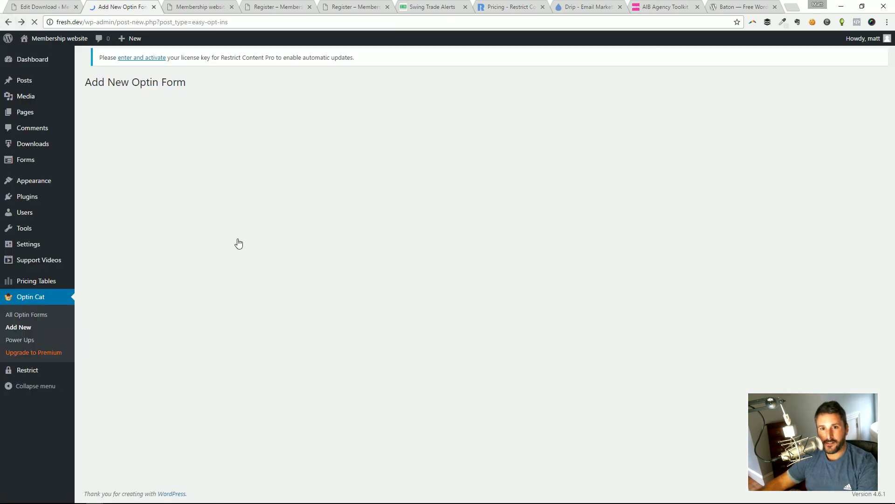
Step: Choose a popup layout for the new optin form and set its headline copy to "Signup for our newsletter"
left_click(371, 257)
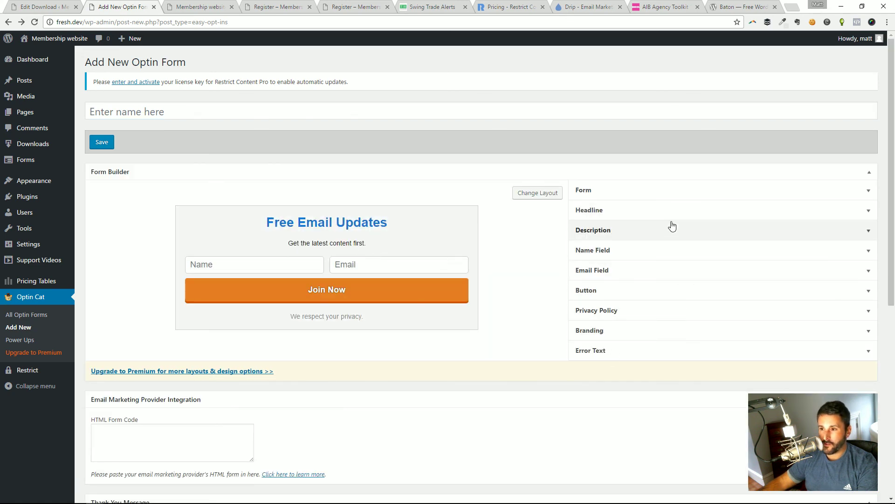
left_click(649, 192)
left_click(610, 280)
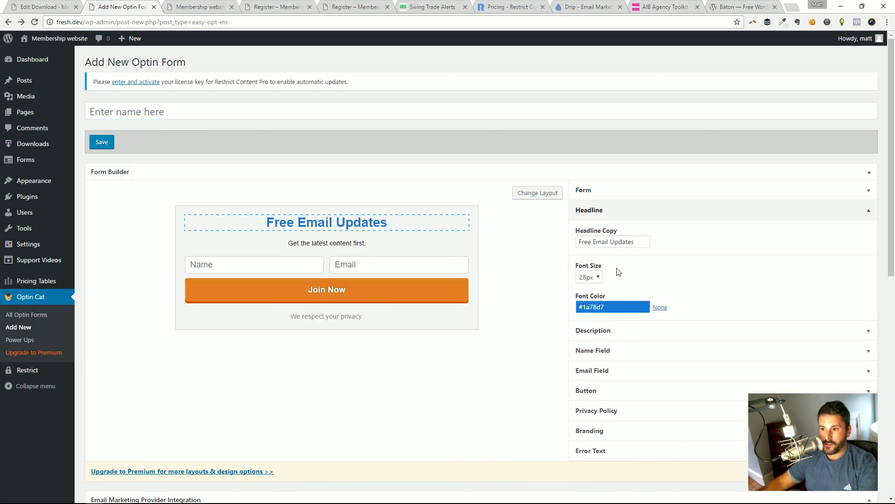
left_click(634, 241)
left_click_drag(634, 242, 578, 241)
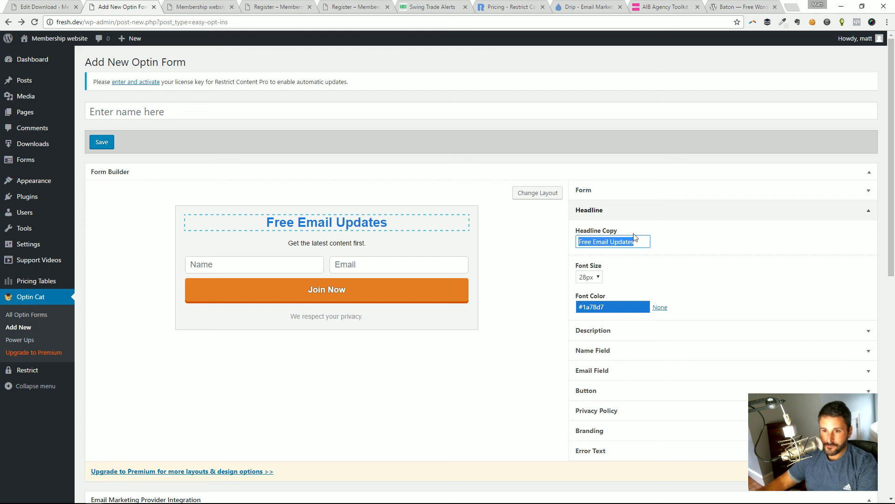
type("Sign")
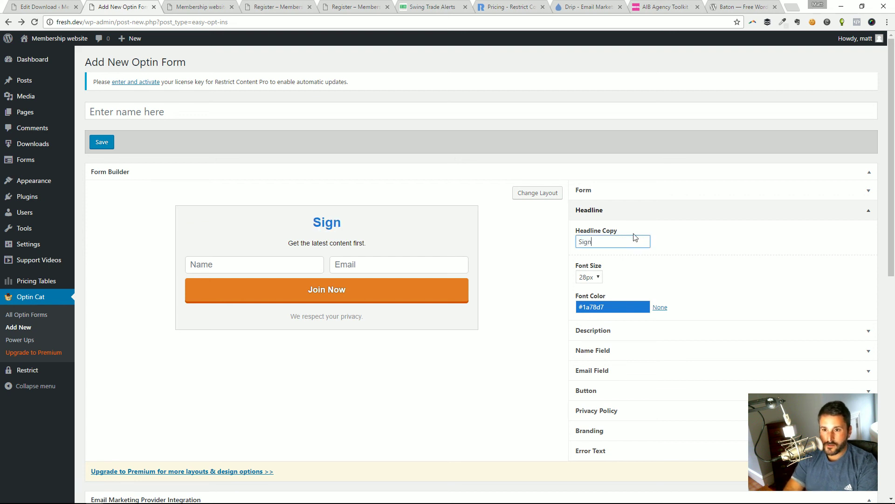
type("up for our newsletter")
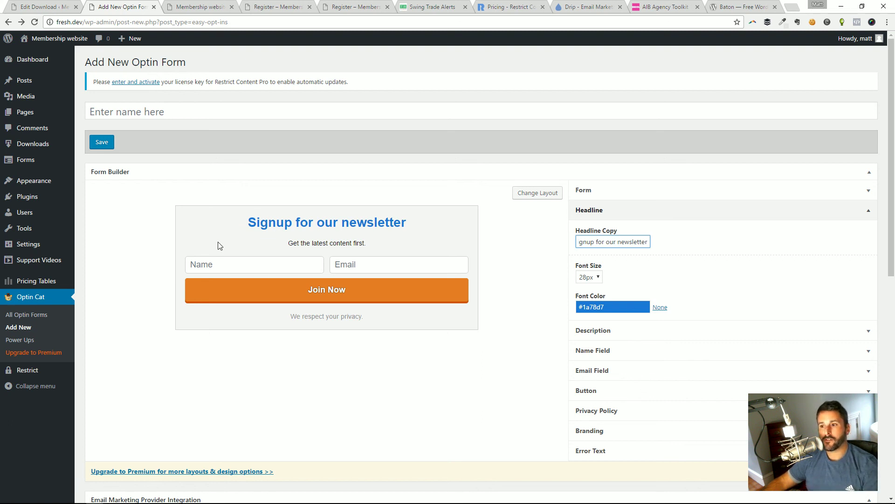
Step: Review the optin form's email provider integration, thank you redirect and popup publication settings
scroll(242, 356, "down", 3)
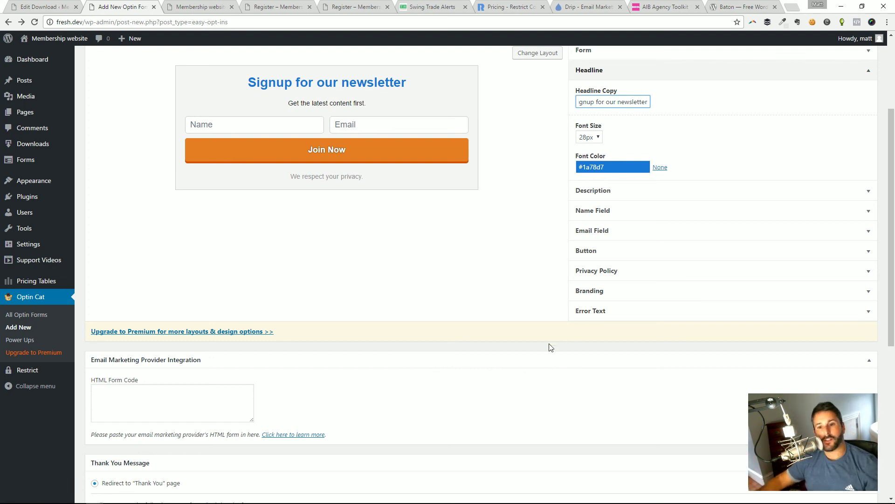
scroll(556, 342, "up", 3)
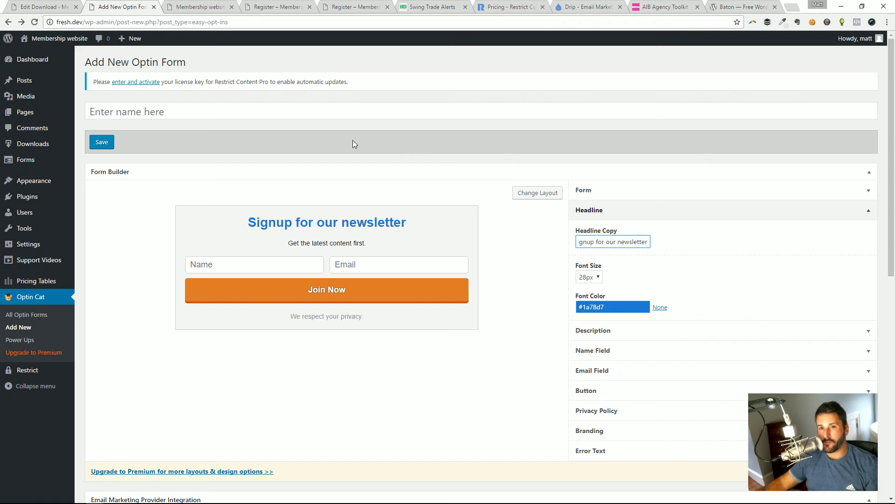
scroll(352, 144, "down", 3)
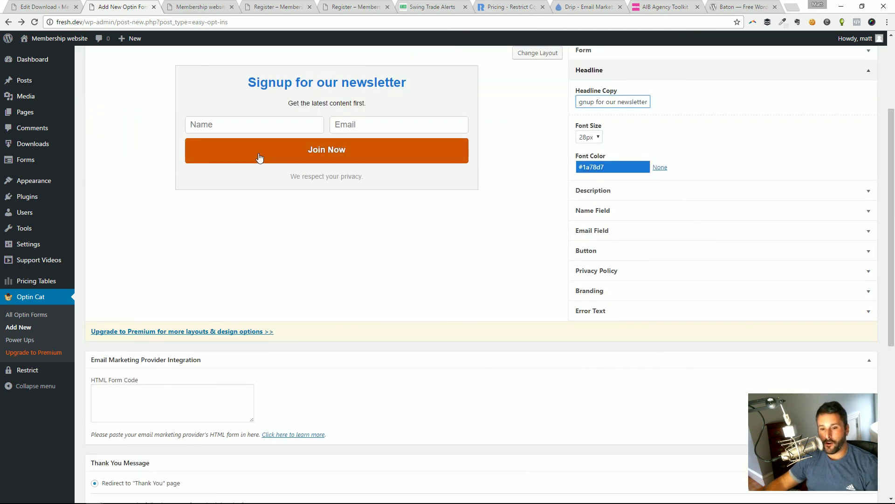
scroll(260, 158, "down", 6)
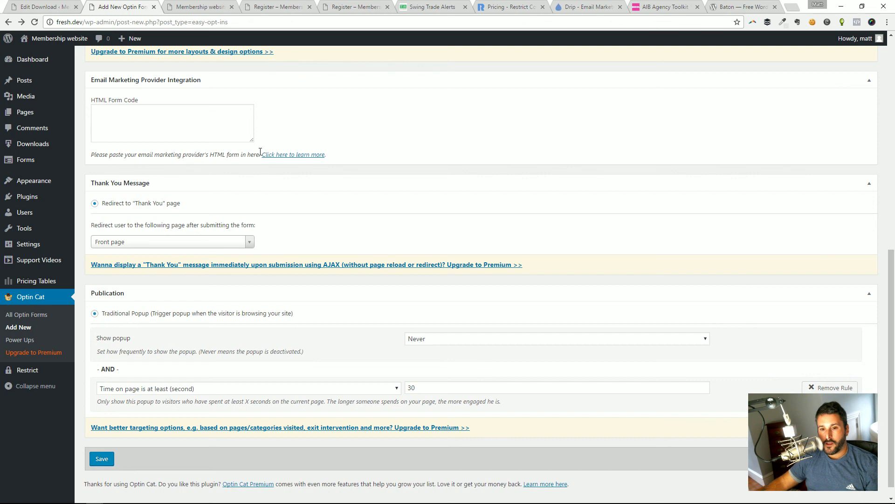
scroll(308, 101, "up", 9)
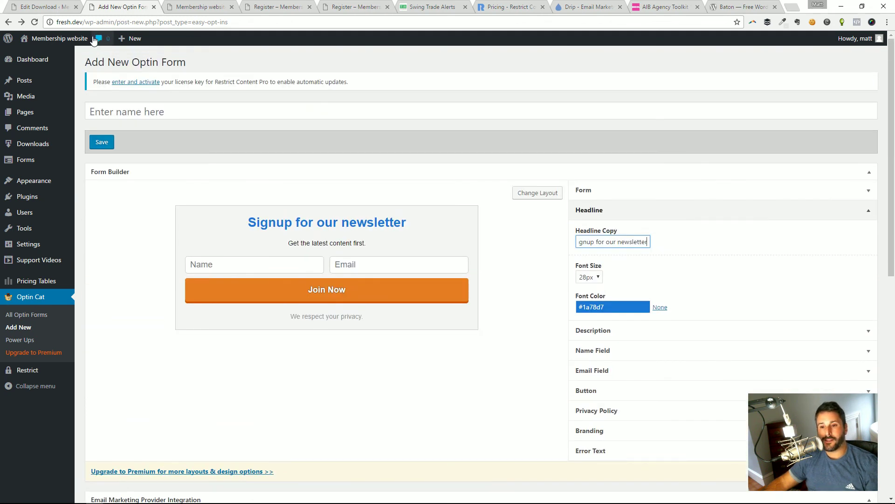
mouse_move(91, 42)
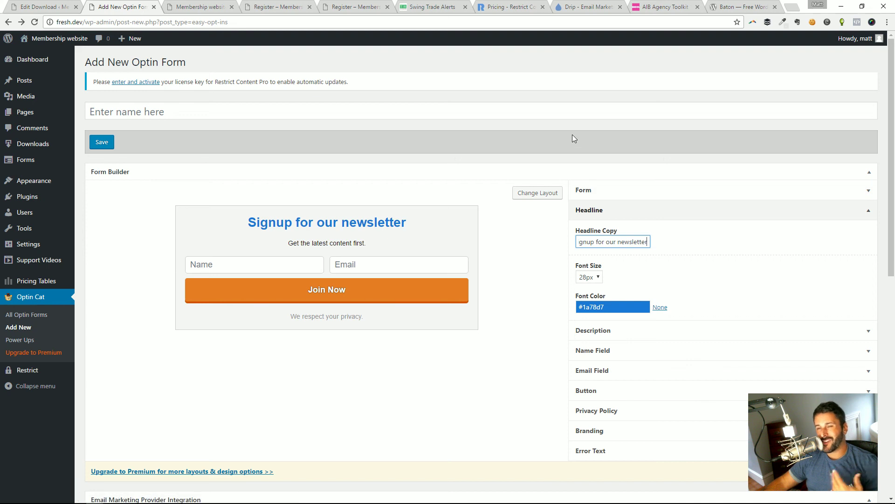